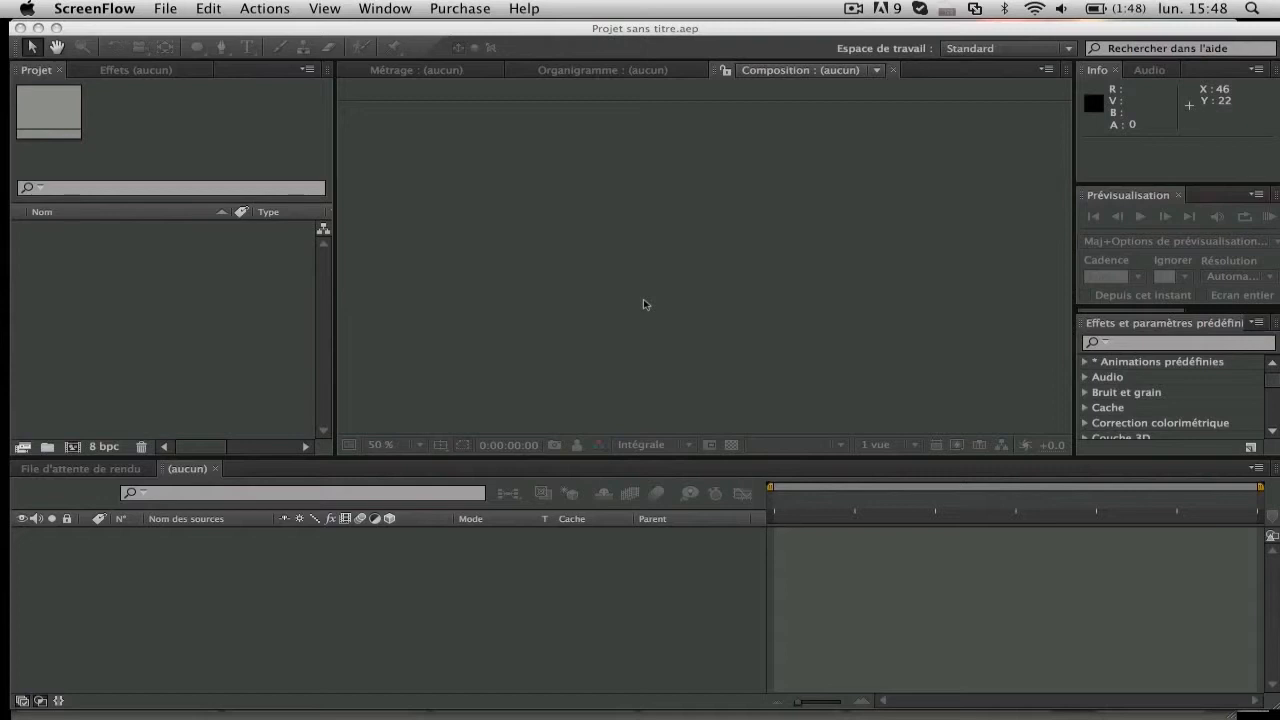
Import the JOSHNIC – 2 (1).mp4 clip from the Téléchargements folder into the project.
double_click(149, 261)
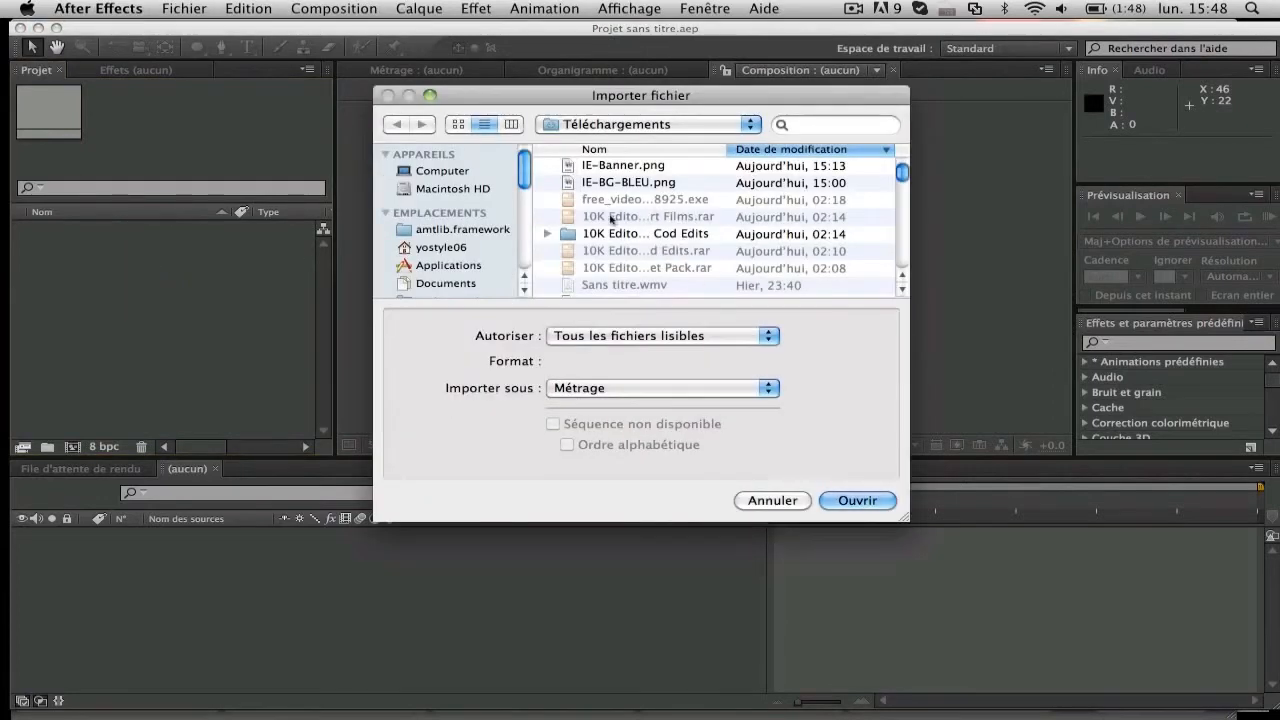
scroll(490, 268, down, 3)
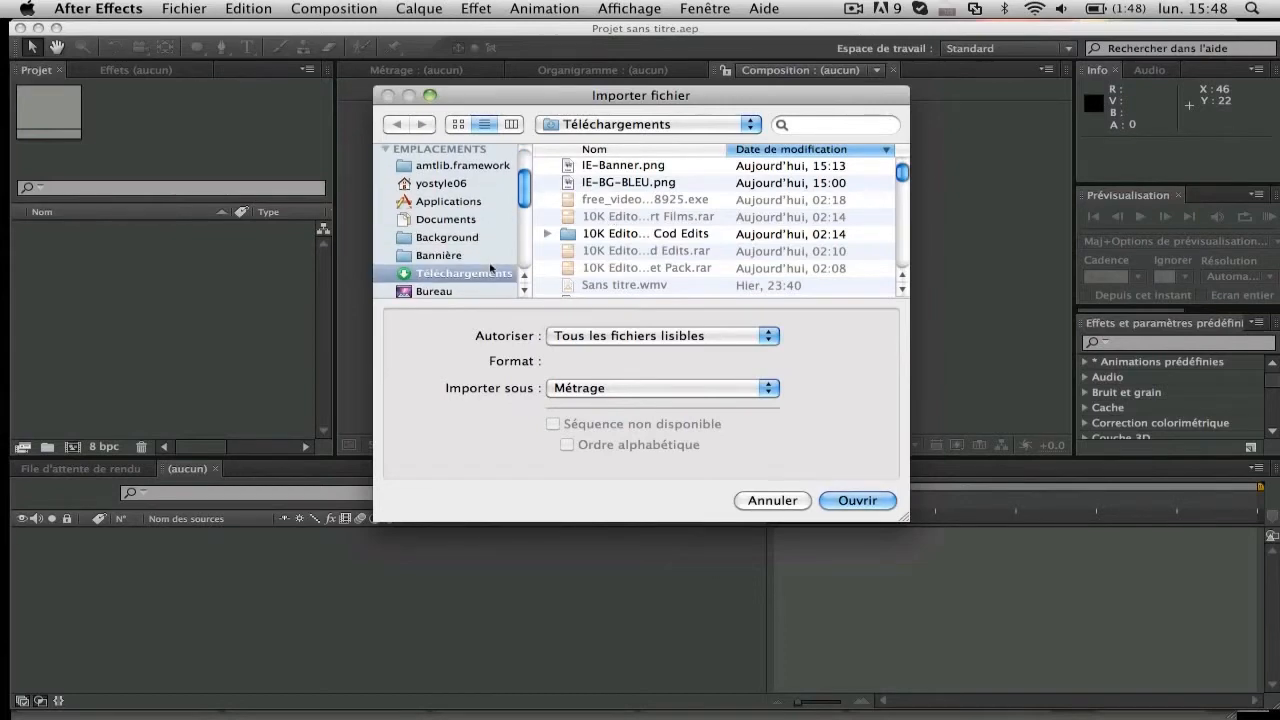
scroll(600, 247, down, 3)
scroll(600, 247, down, 6)
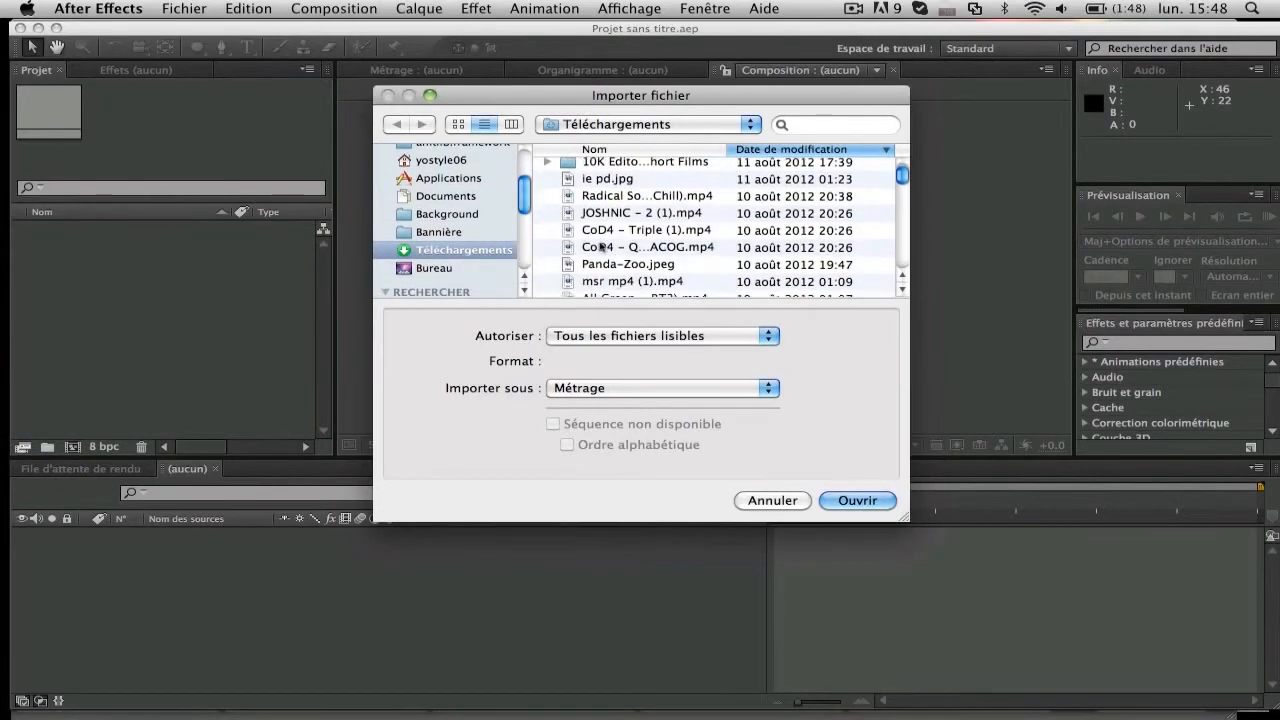
double_click(600, 213)
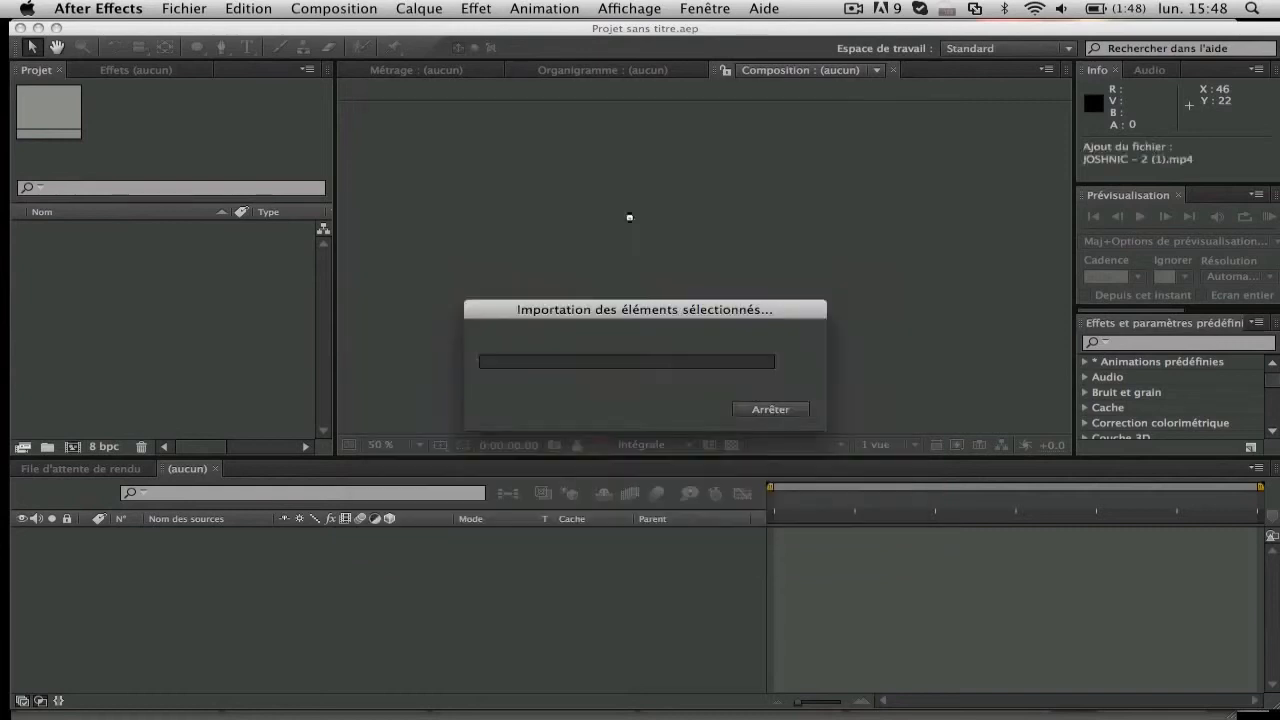
Import the music file Radical Something – Start Livin (Chill).mp4 from the Téléchargements folder.
click(108, 288)
key(super+i)
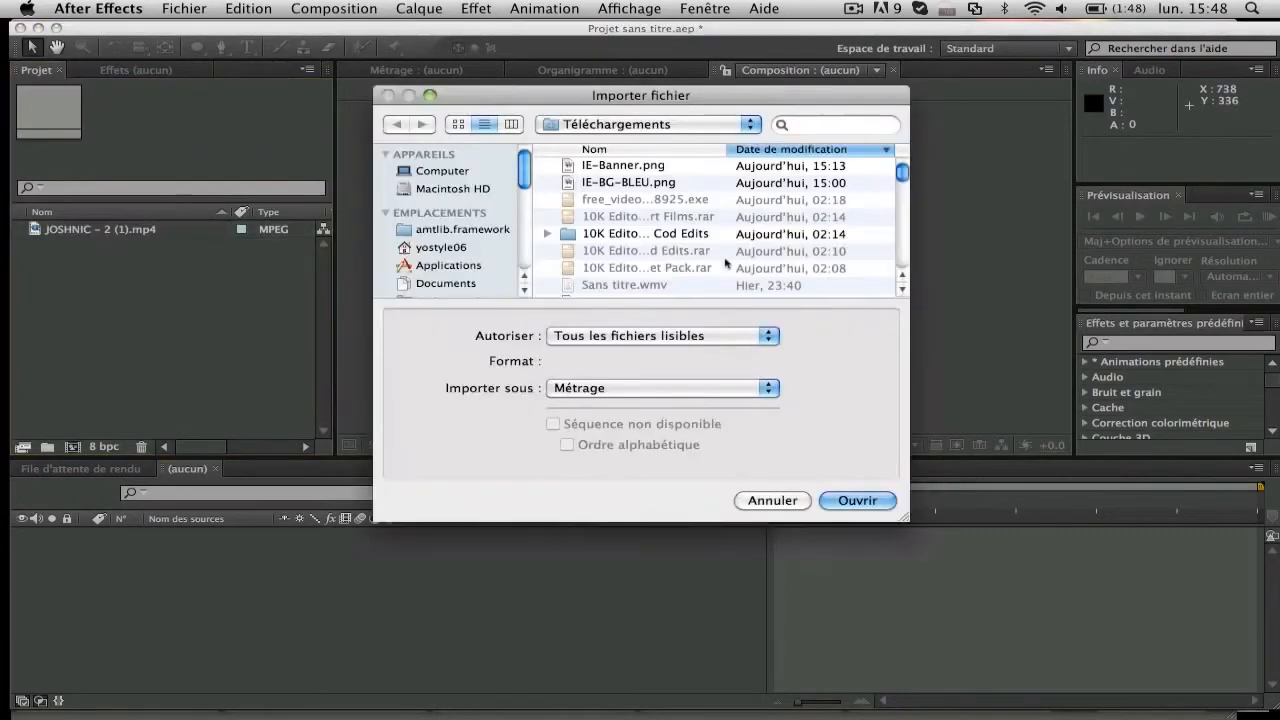
scroll(686, 232, down, 1)
scroll(686, 232, down, 6)
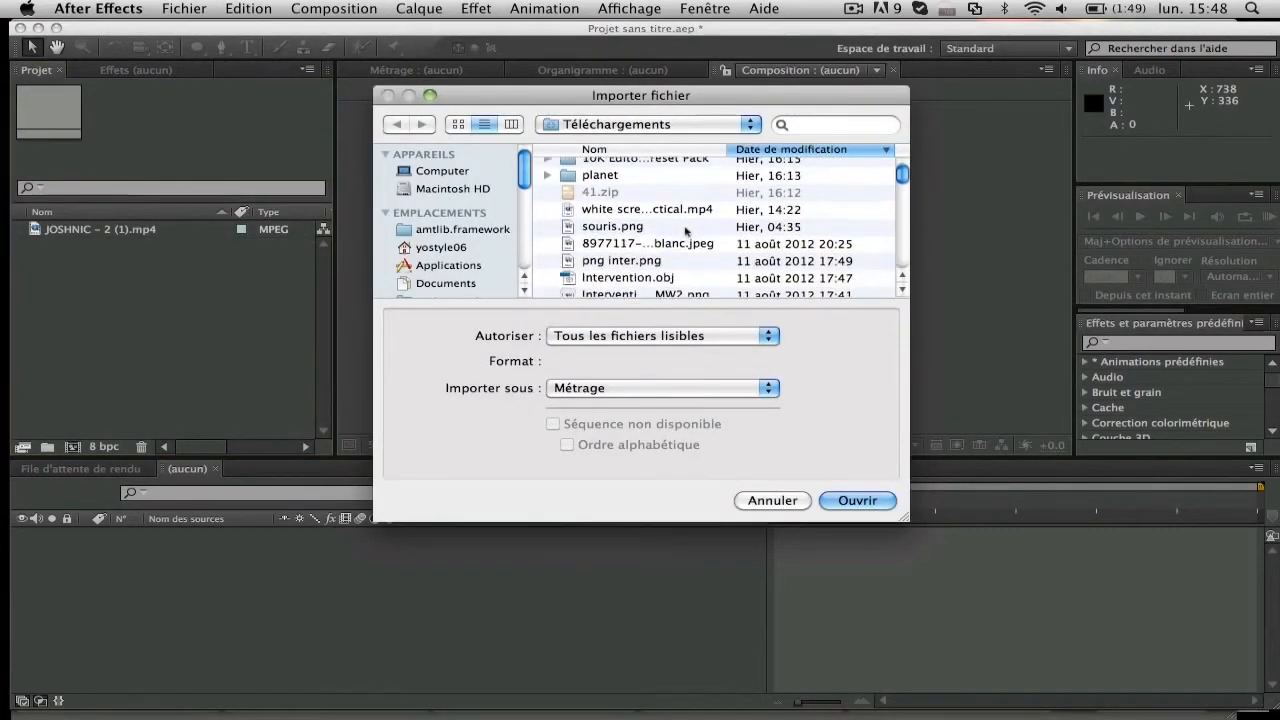
scroll(686, 232, down, 2)
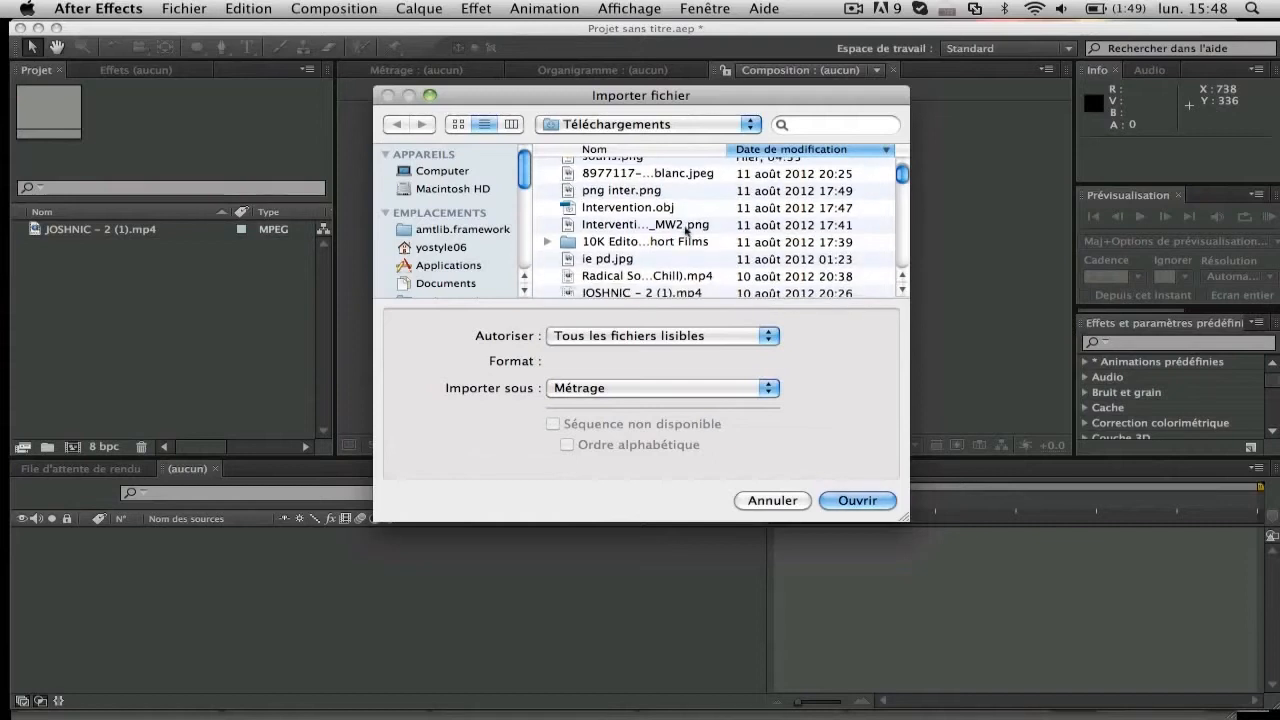
scroll(686, 232, up, 9)
scroll(686, 232, down, 8)
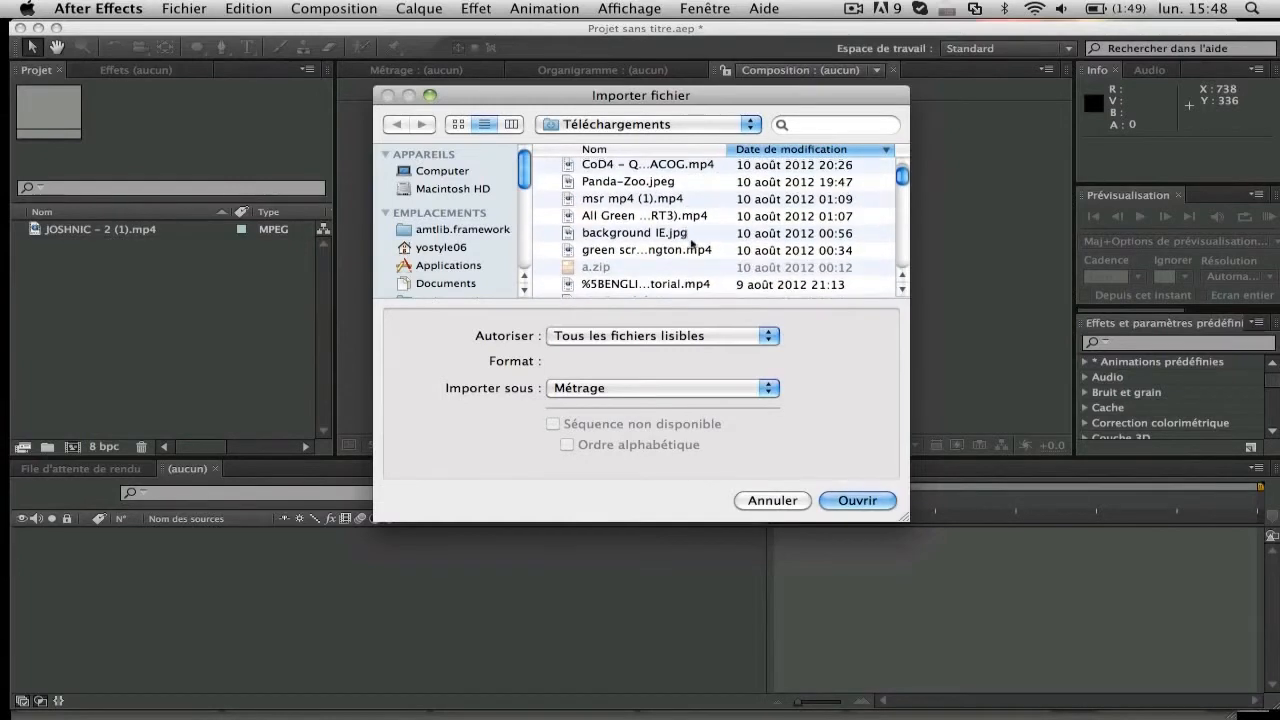
scroll(694, 246, down, 1)
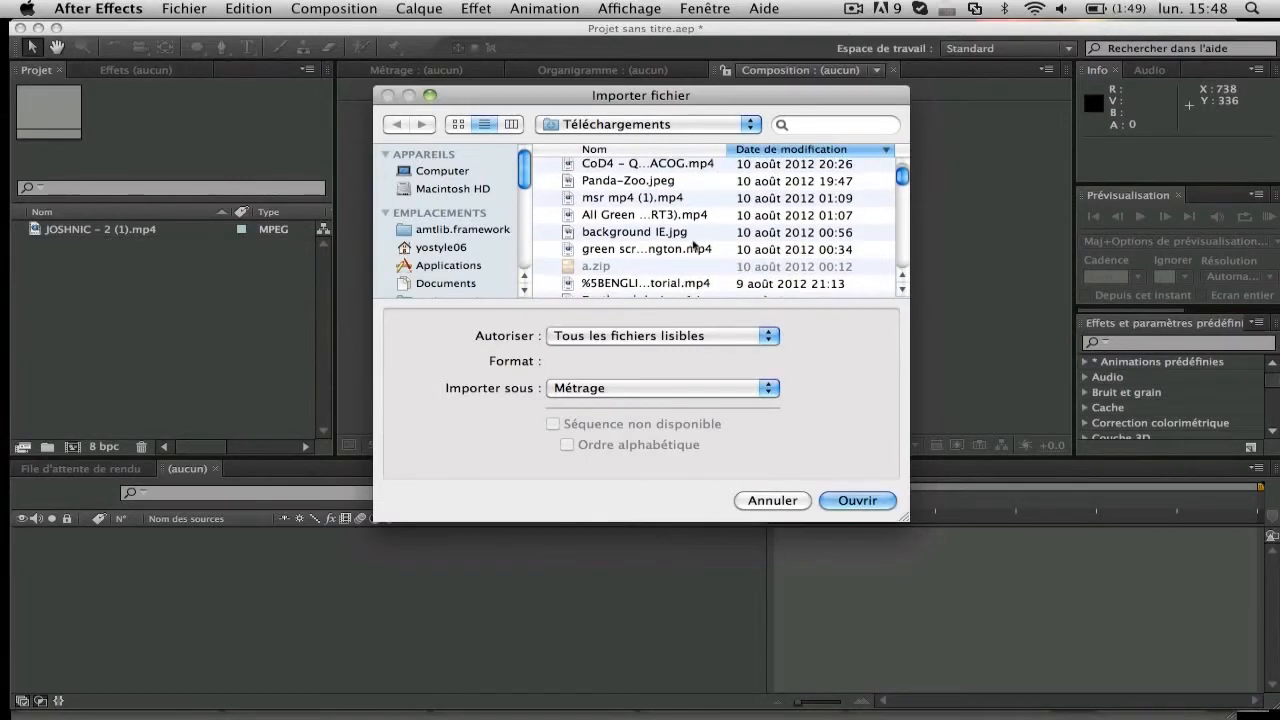
scroll(694, 246, down, 3)
scroll(690, 246, up, 6)
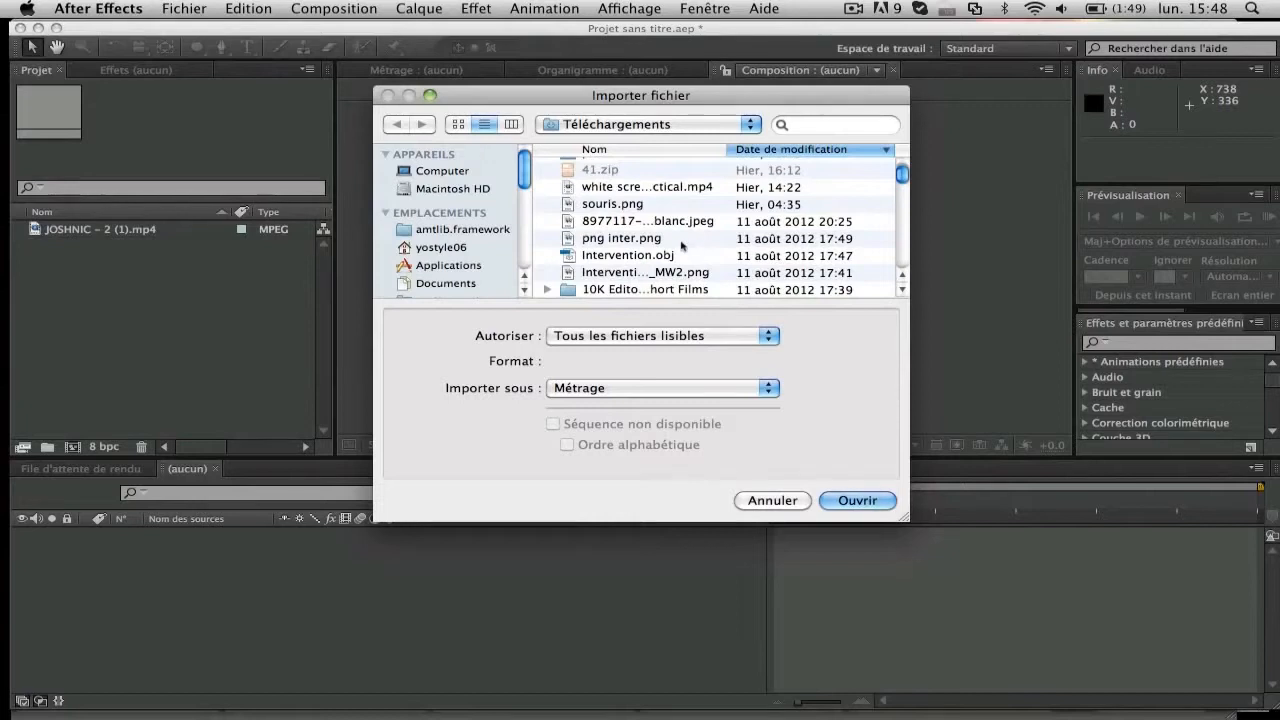
scroll(681, 245, up, 5)
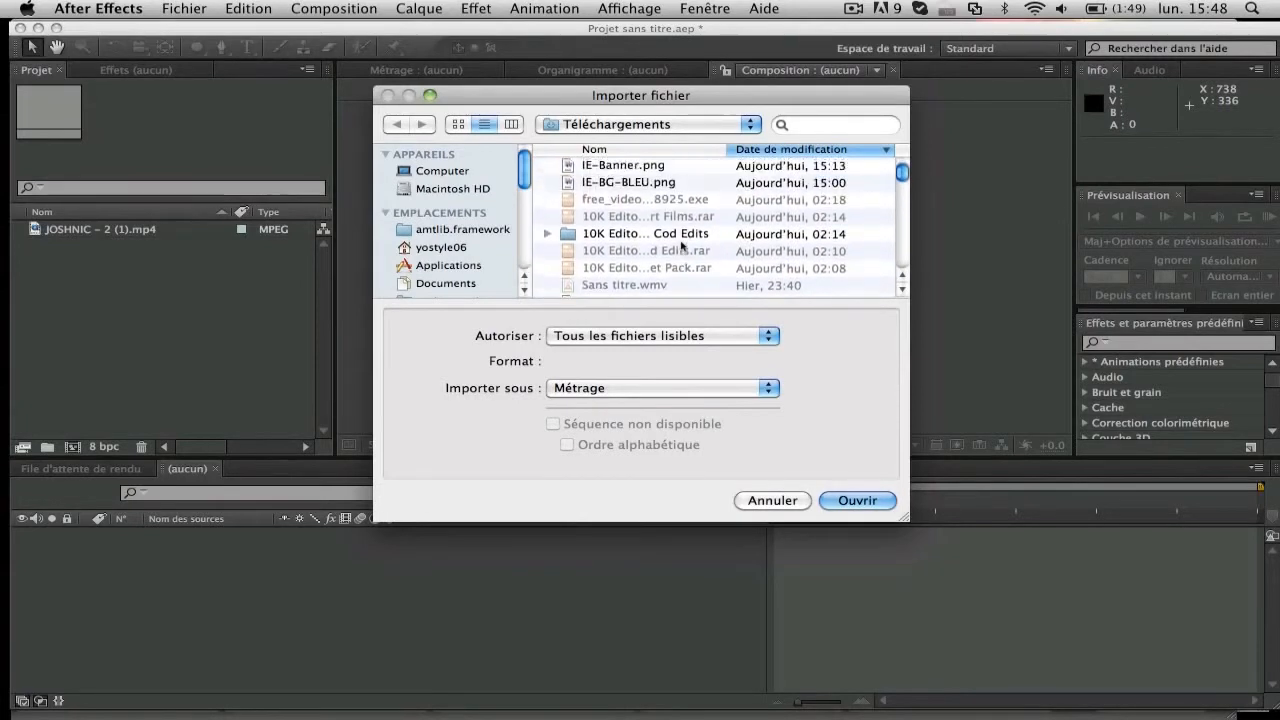
scroll(411, 267, down, 4)
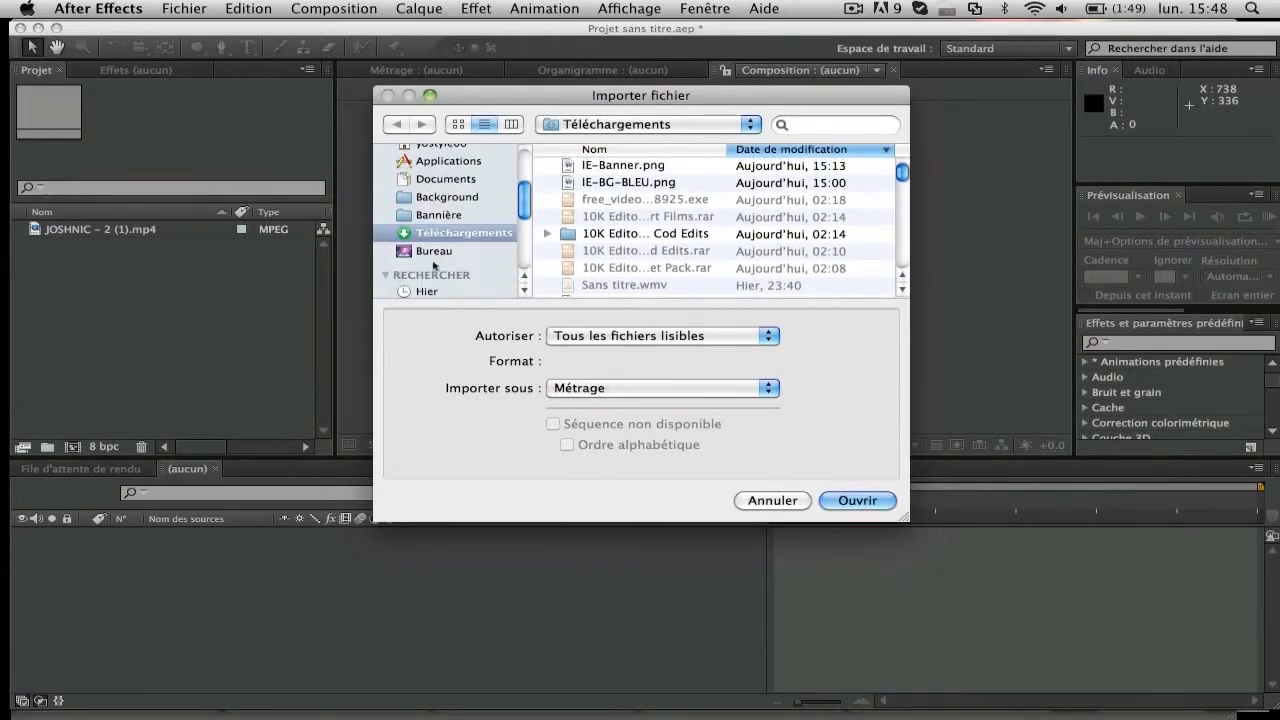
scroll(580, 260, down, 5)
scroll(580, 260, down, 5)
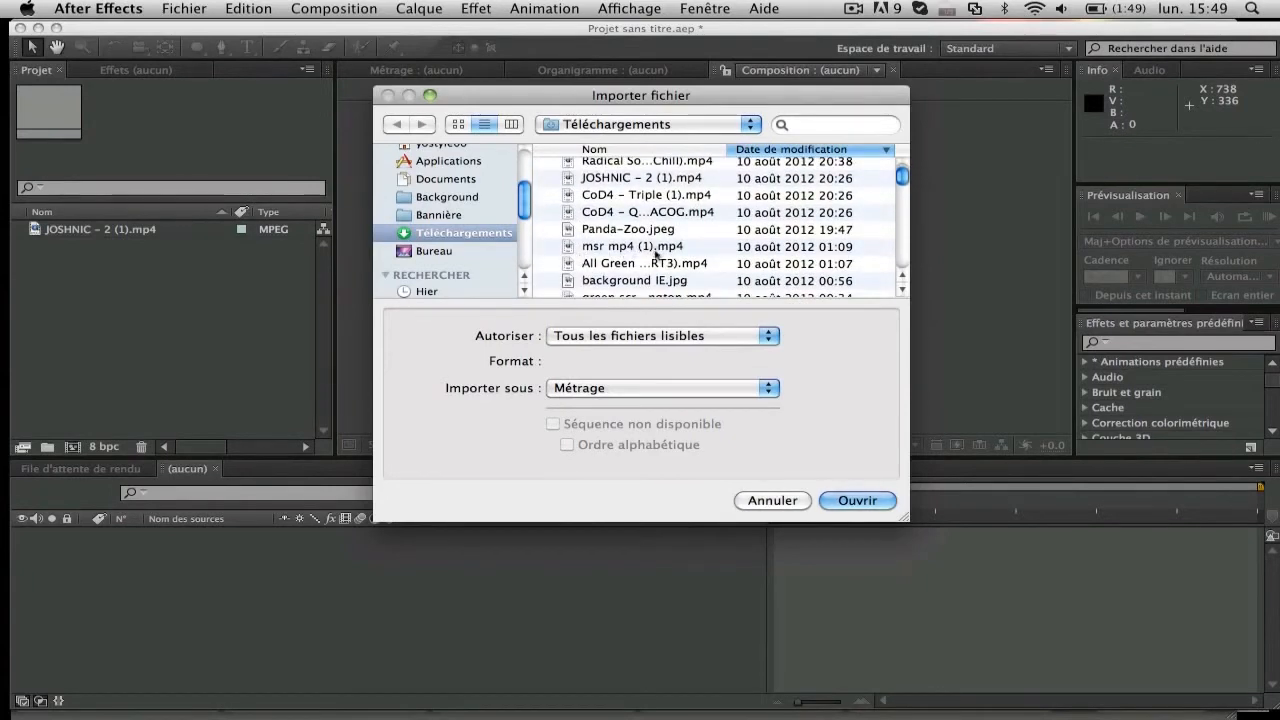
click(644, 164)
double_click(644, 164)
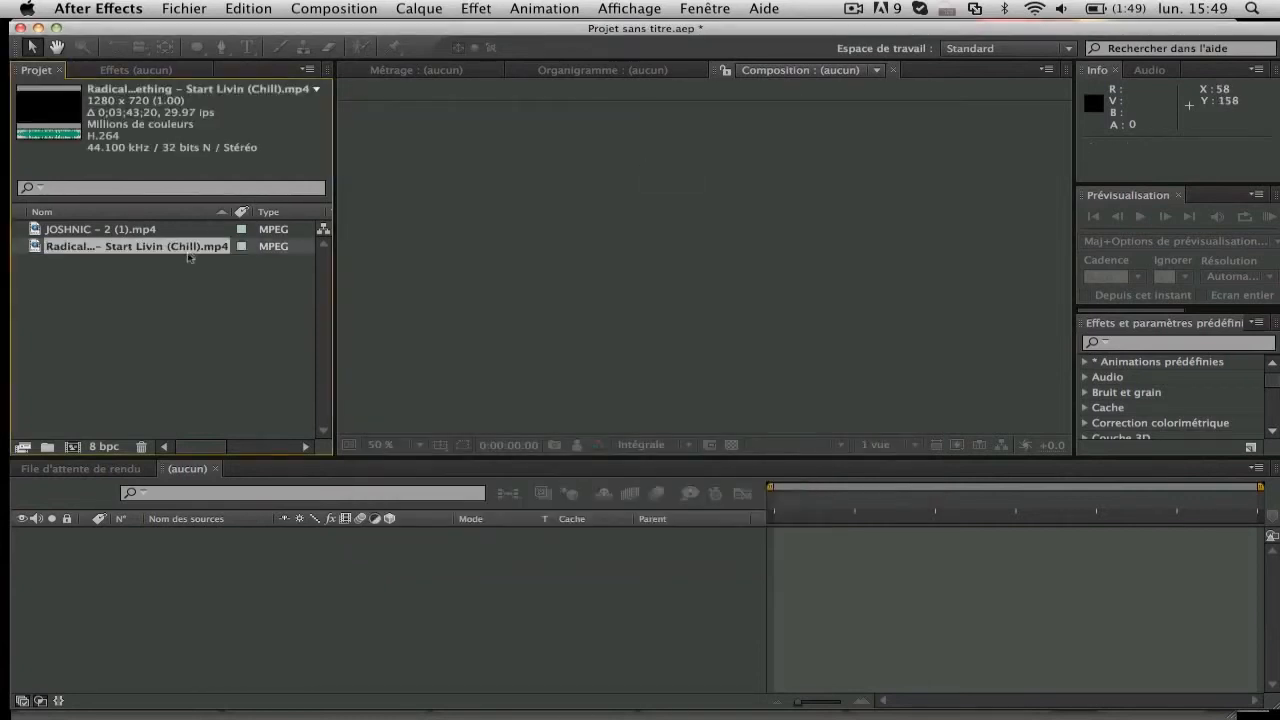
Create a composition from JOSHNIC – 2 (1).mp4 and add the Radical Something music file as the layer beneath it.
drag(127, 229, 188, 582)
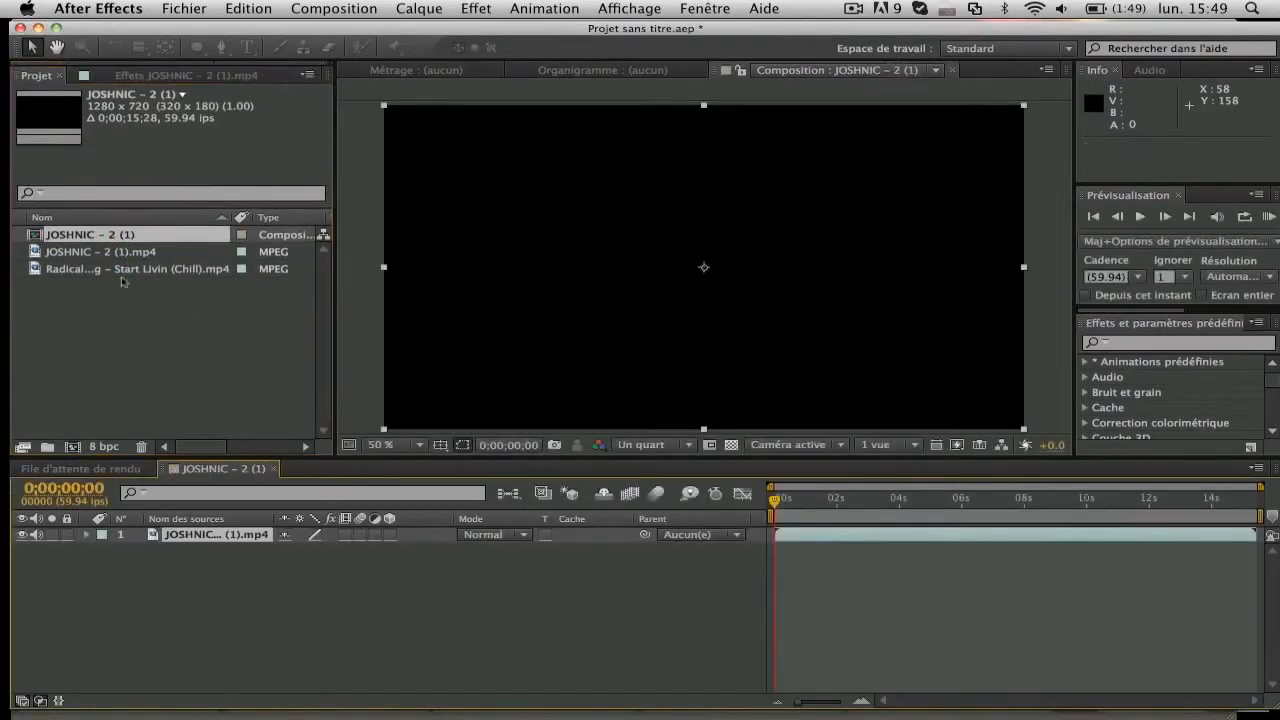
click(113, 269)
drag(113, 269, 150, 545)
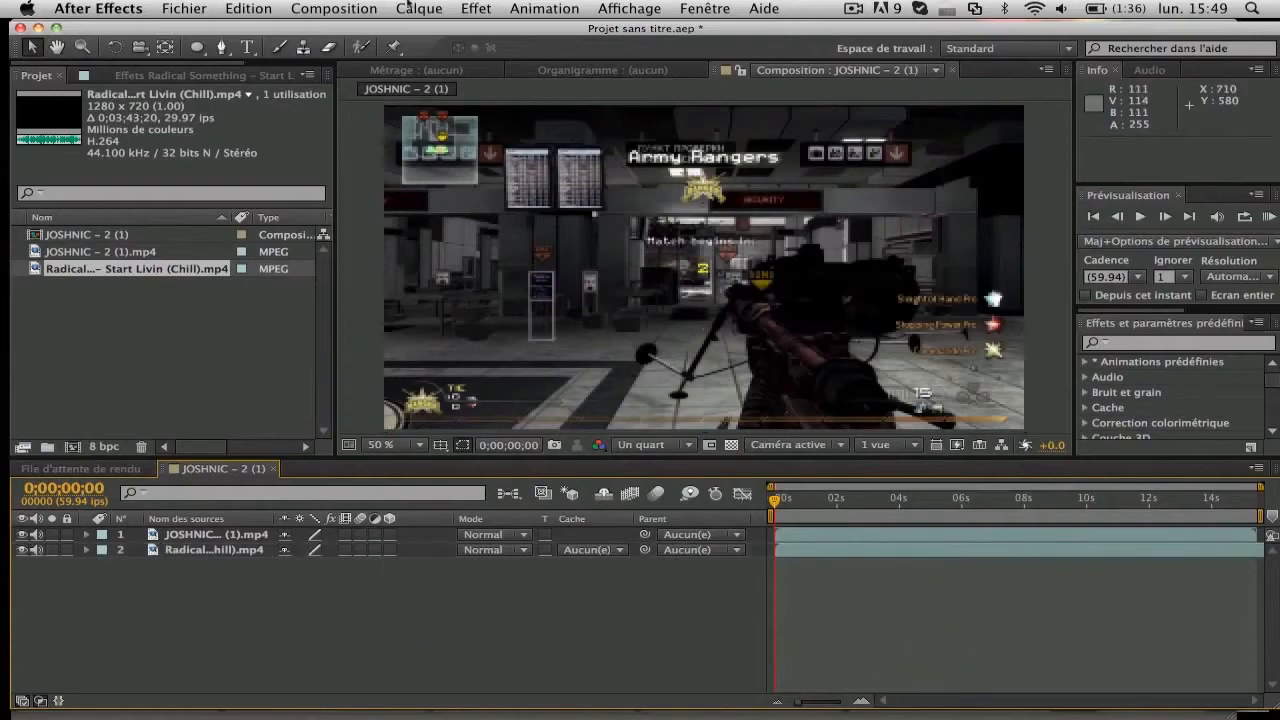
click(408, 8)
click(408, 5)
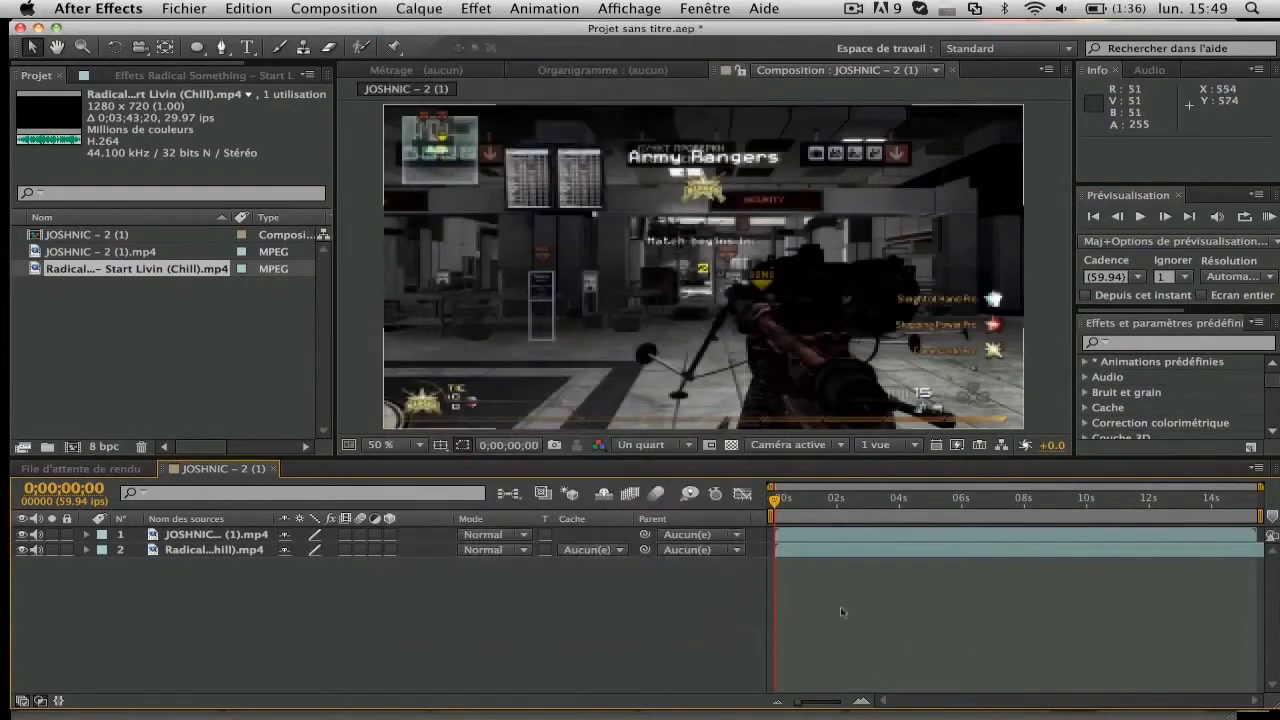
Preview the composition's audio with the music layer selected, adjusting the system volume for listening.
click(805, 552)
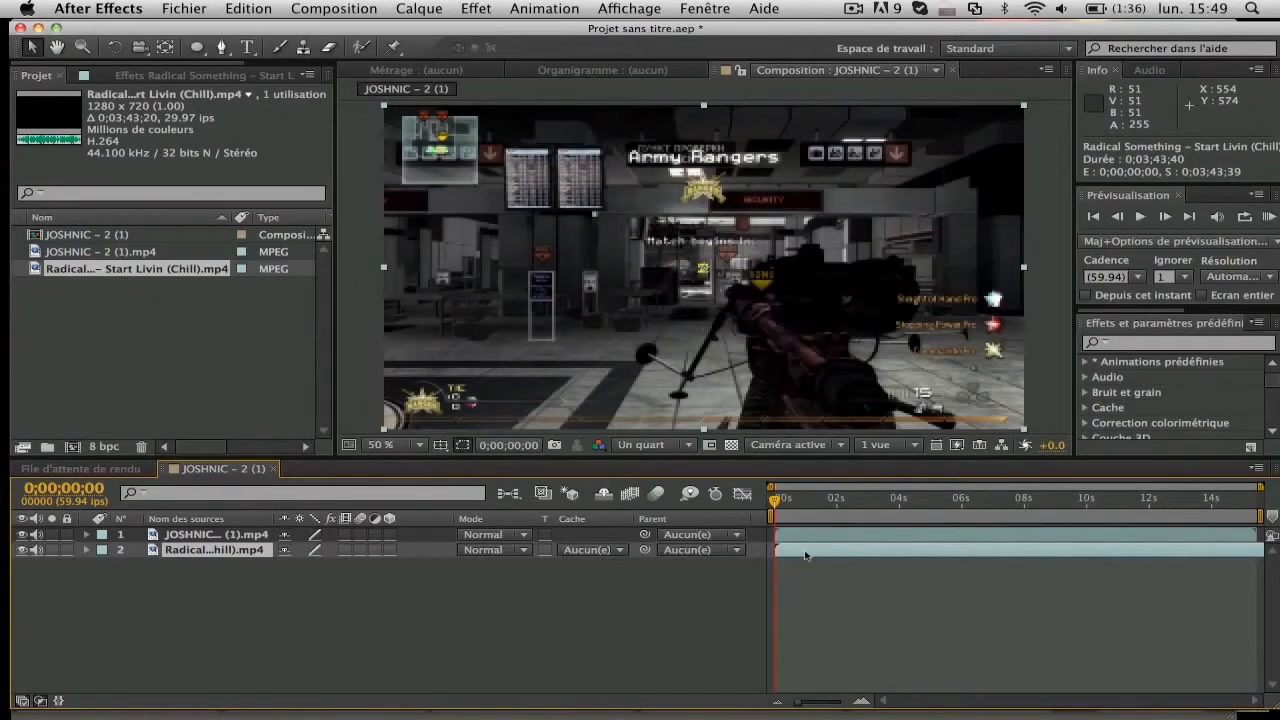
key(XF86AudioLowerVolume)
key(XF86AudioLowerVolume)
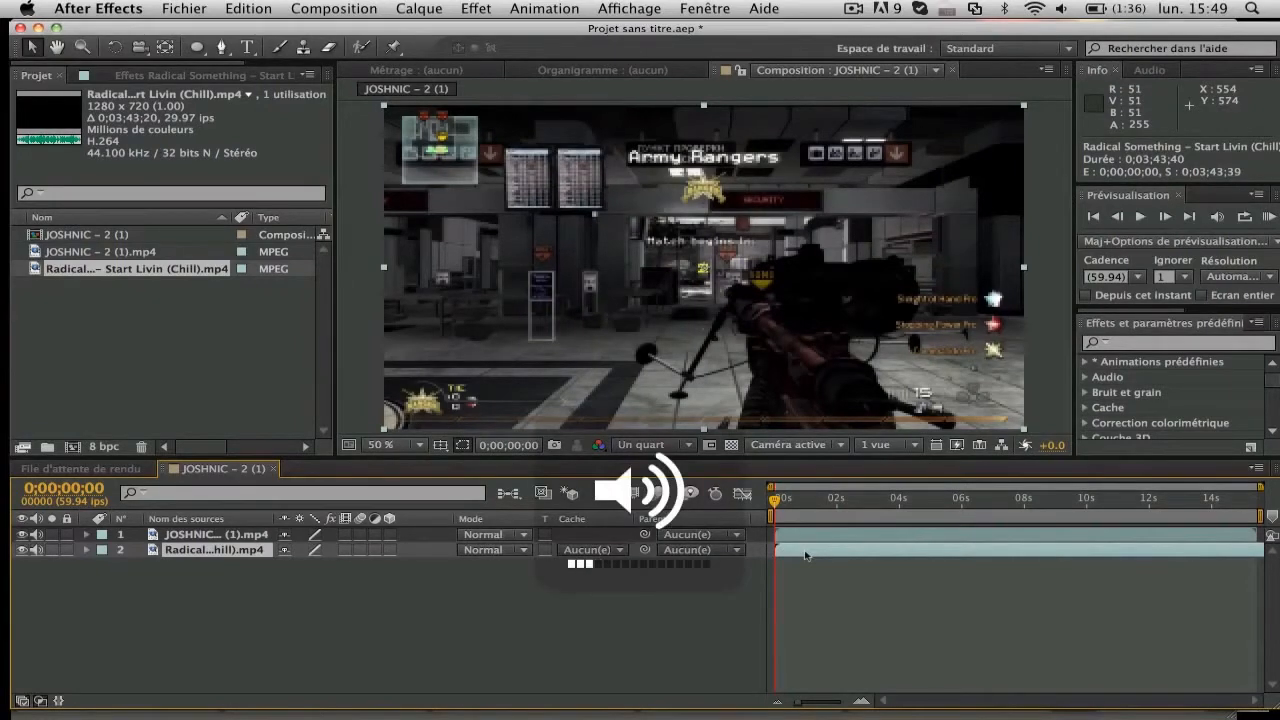
key(KP_Decimal)
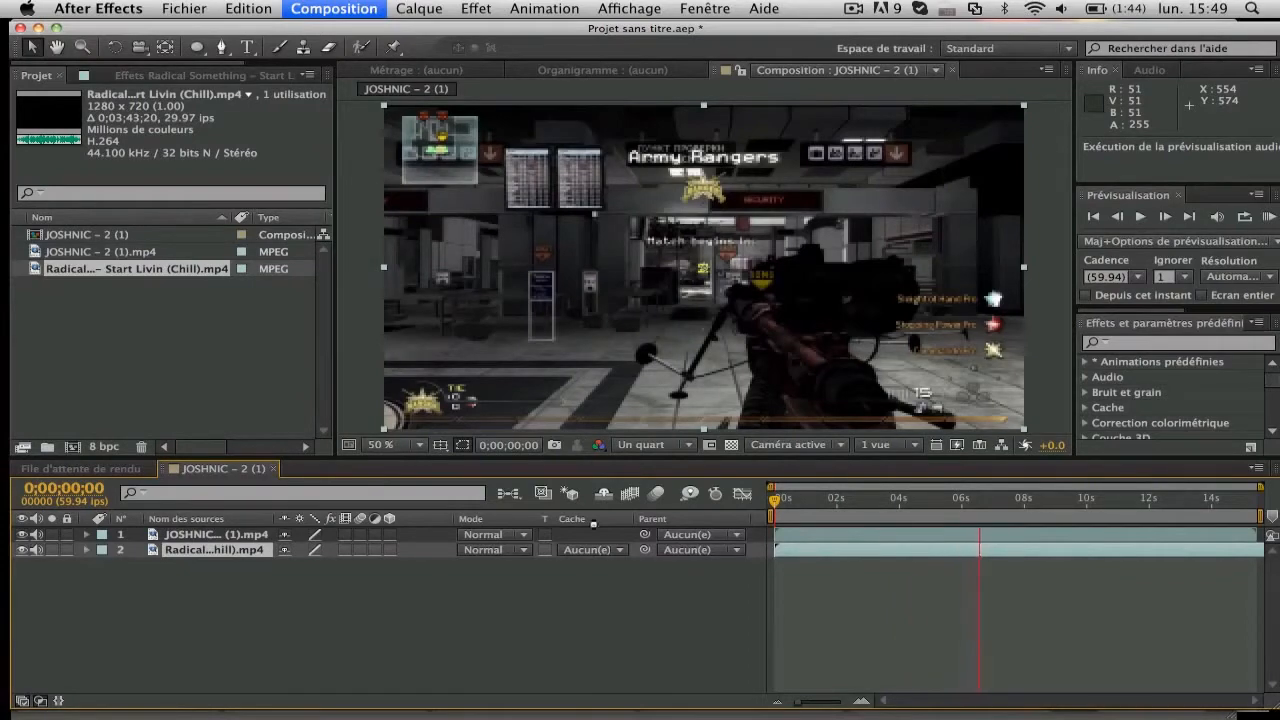
key(XF86AudioRaiseVolume)
key(XF86AudioRaiseVolume)
Trim the music layer's opening up to 0;00;11;57 and shift the layer back to start at 0;00;00;00.
click(1147, 497)
click(781, 552)
mouse_move(777, 550)
mouse_down()
mouse_move(1185, 552)
mouse_move(796, 552)
mouse_up()
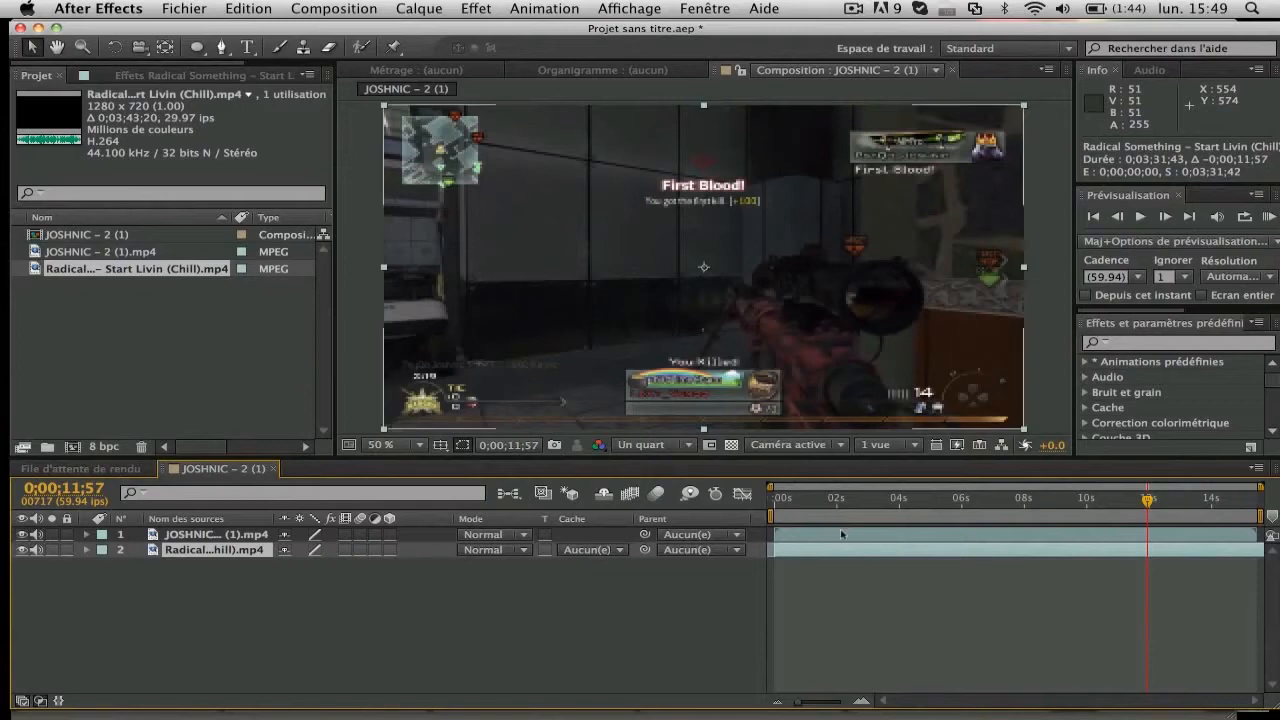
Mute the JOSHNIC – 2 (1).mp4 layer's audio and preview the sound from the start of the composition.
click(840, 534)
click(35, 534)
click(776, 499)
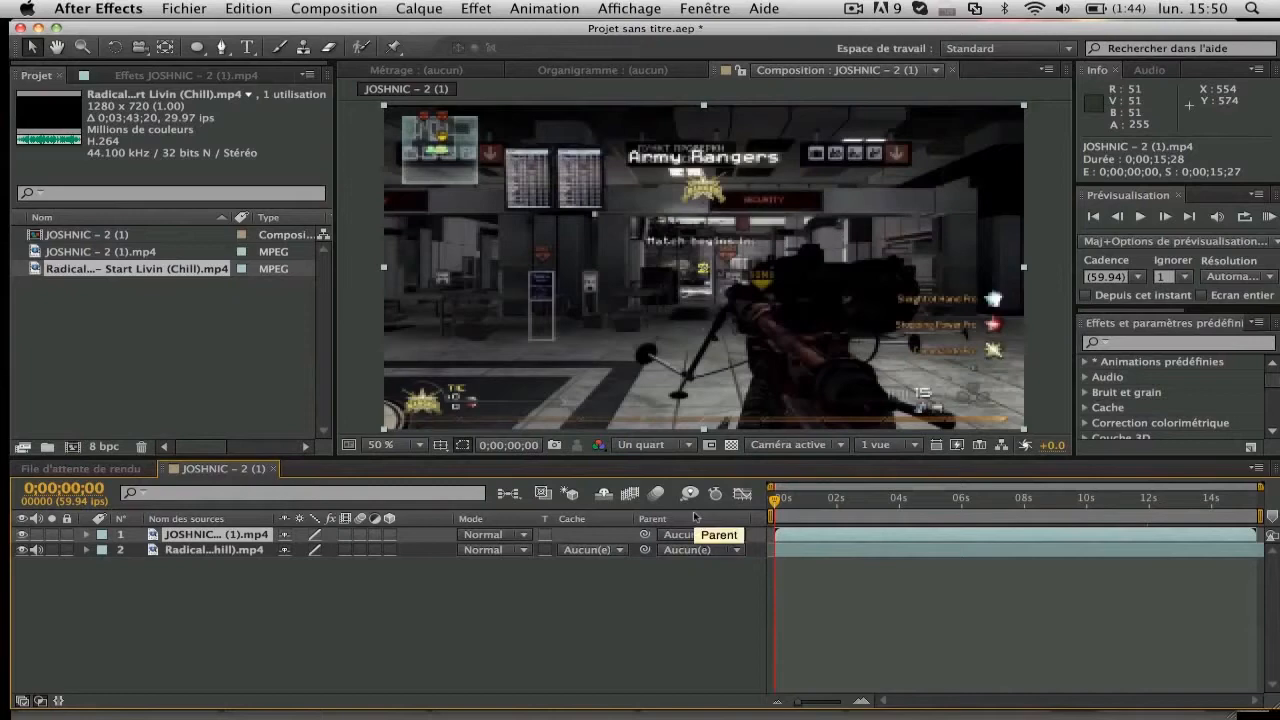
key(KP_Decimal)
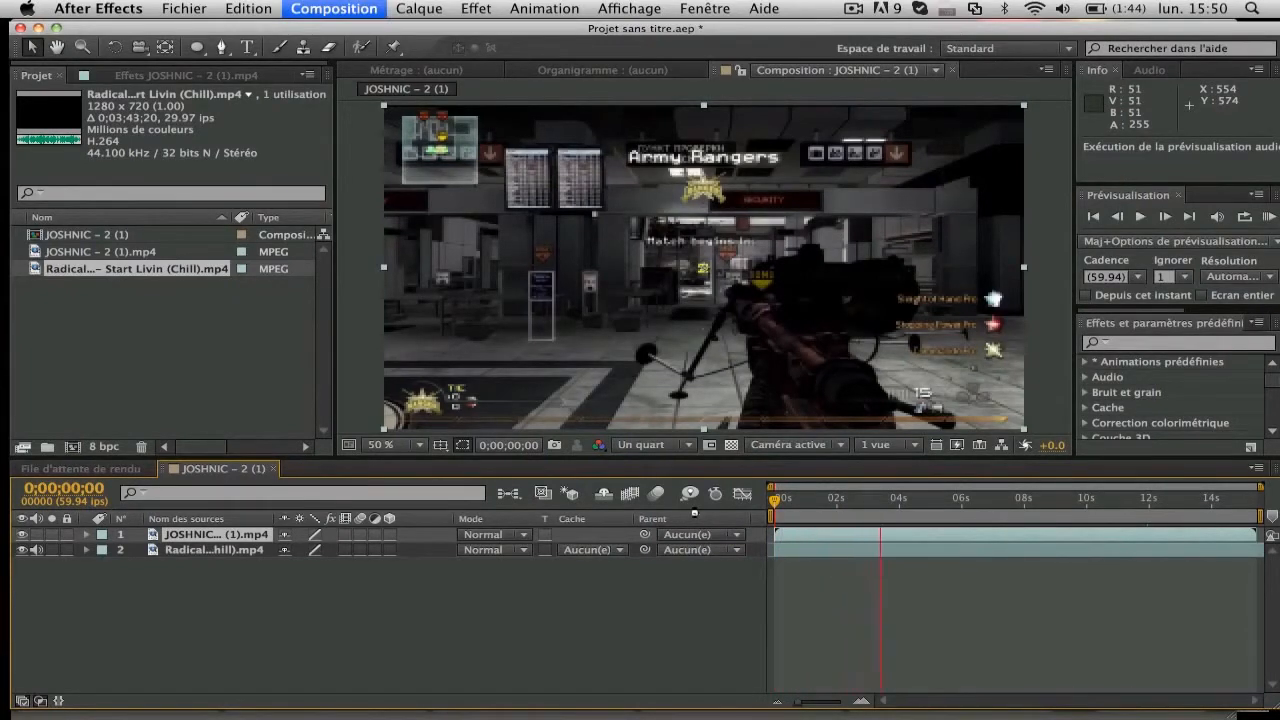
key(space)
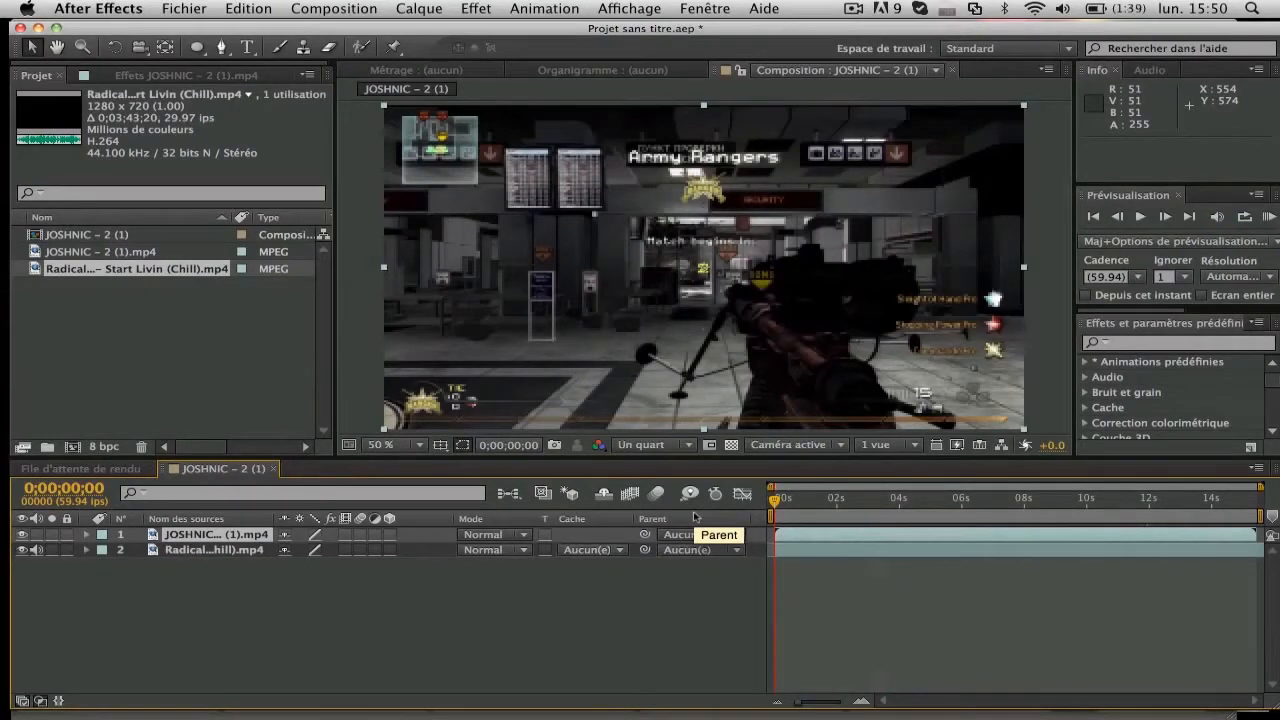
Create a black solid layer at the composition size of 1280 x 720 px.
click(871, 623)
click(245, 76)
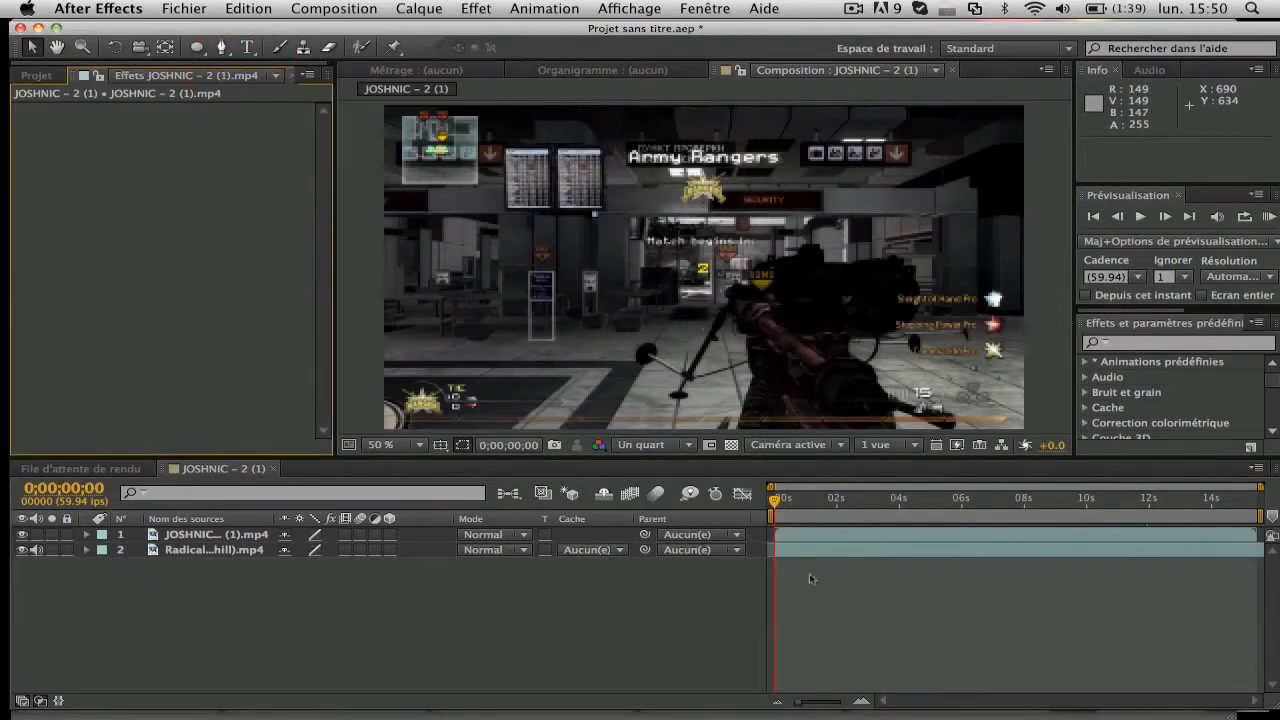
click(406, 7)
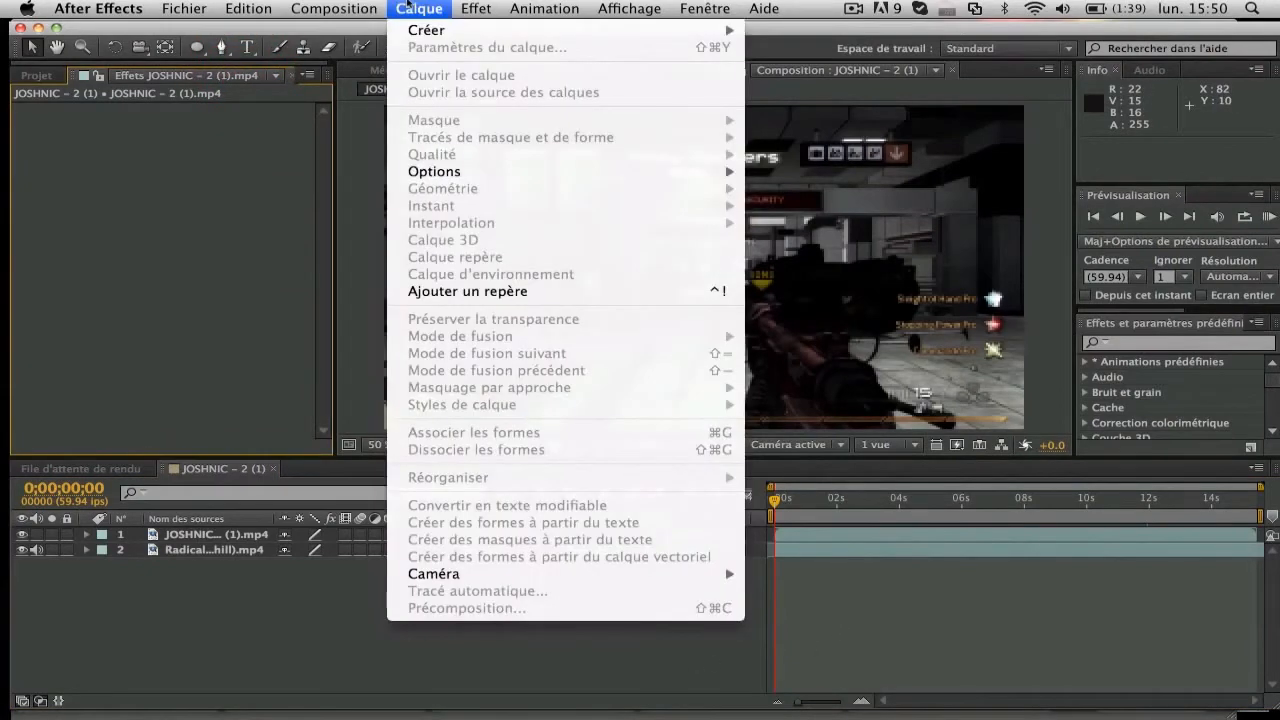
mouse_move(440, 32)
click(785, 52)
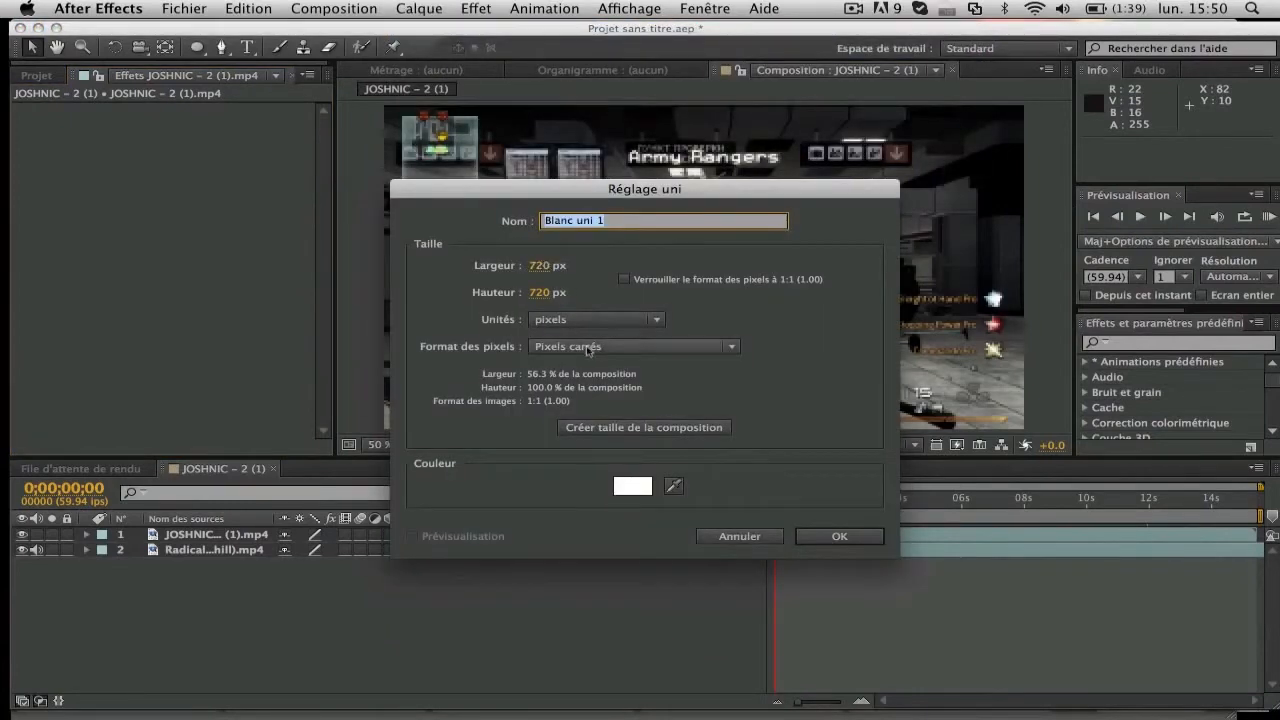
click(600, 427)
click(632, 485)
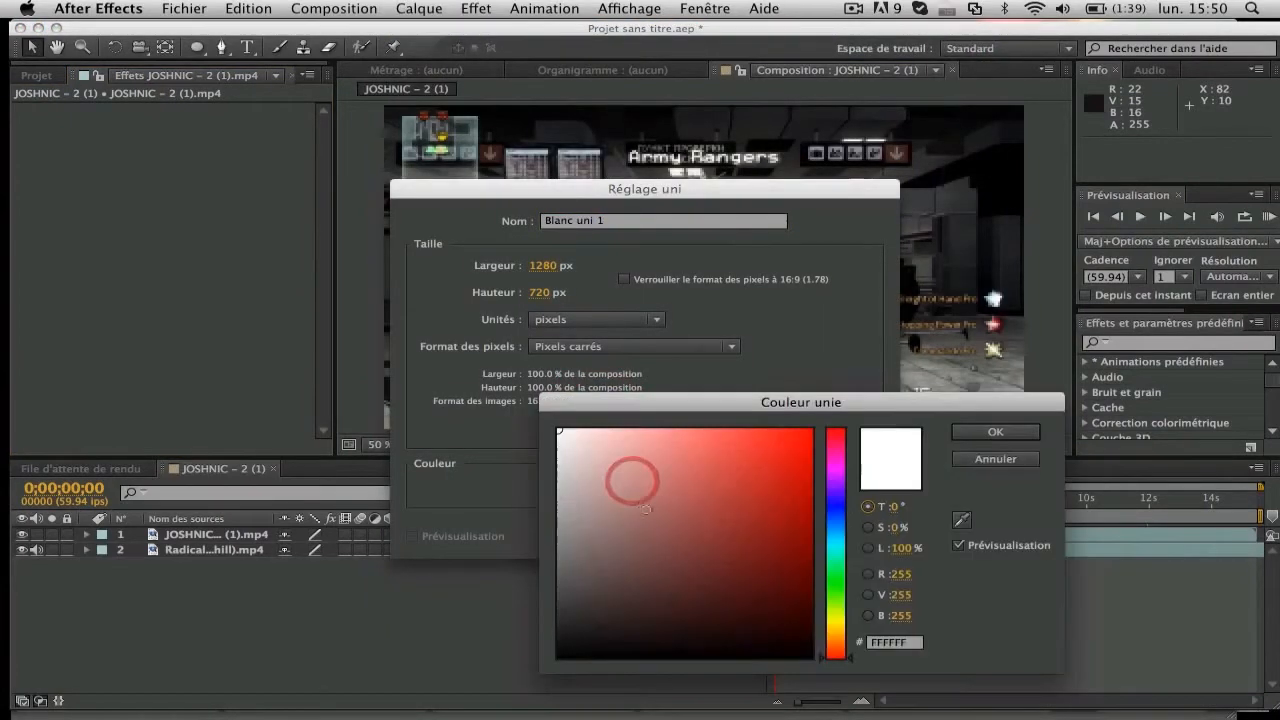
drag(828, 650, 983, 671)
key(Return)
key(Return)
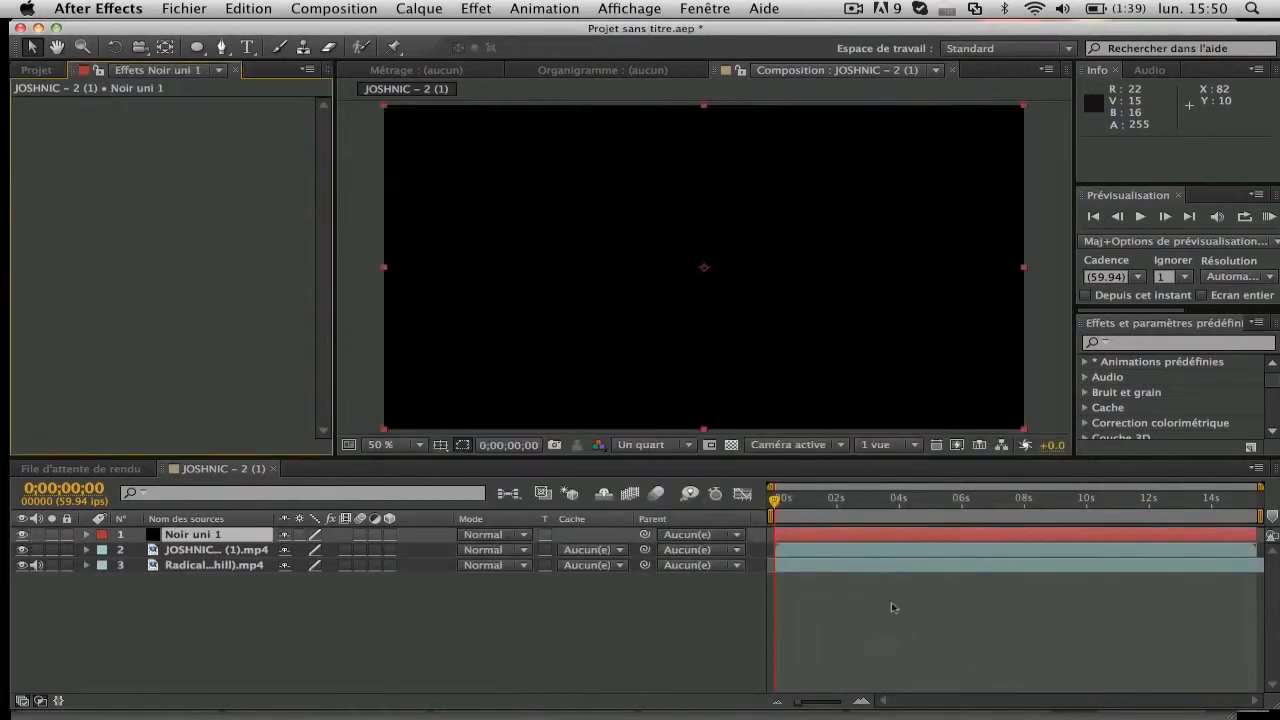
Apply the Trapcode Sound Keys effect to the black solid and scrub the timeline, returning to 0;00;00;00.
click(467, 7)
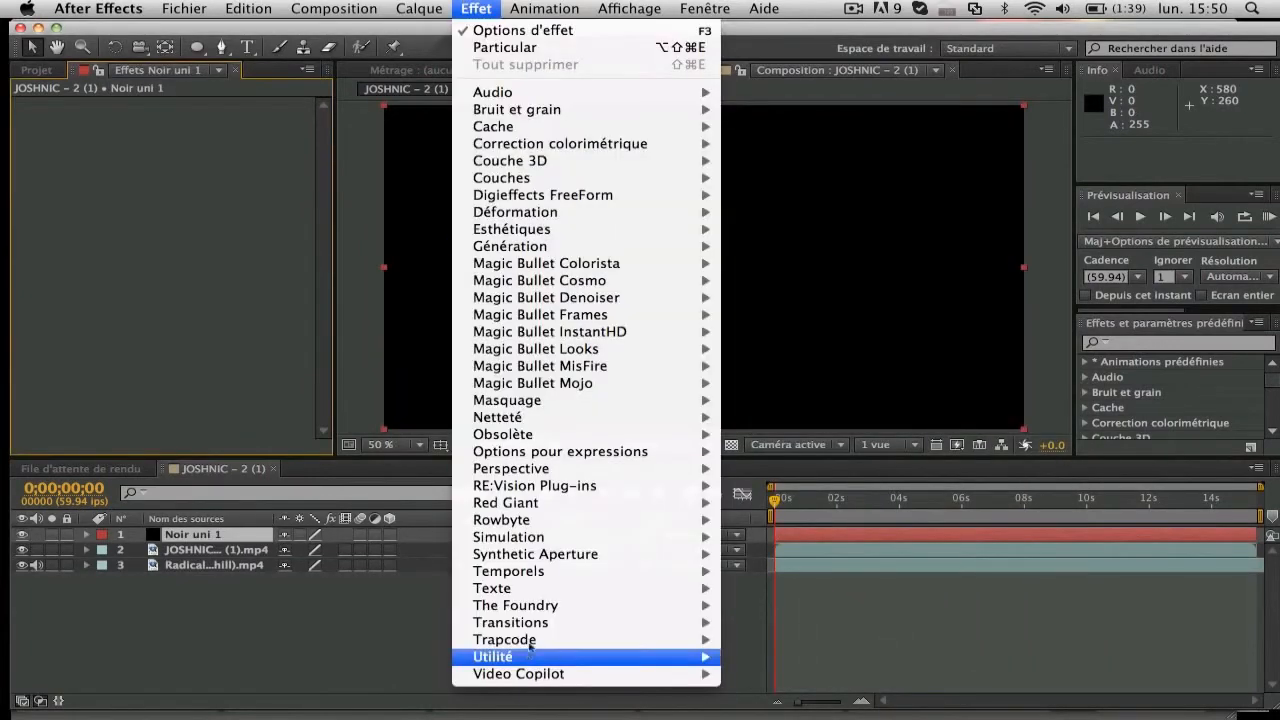
mouse_move(536, 639)
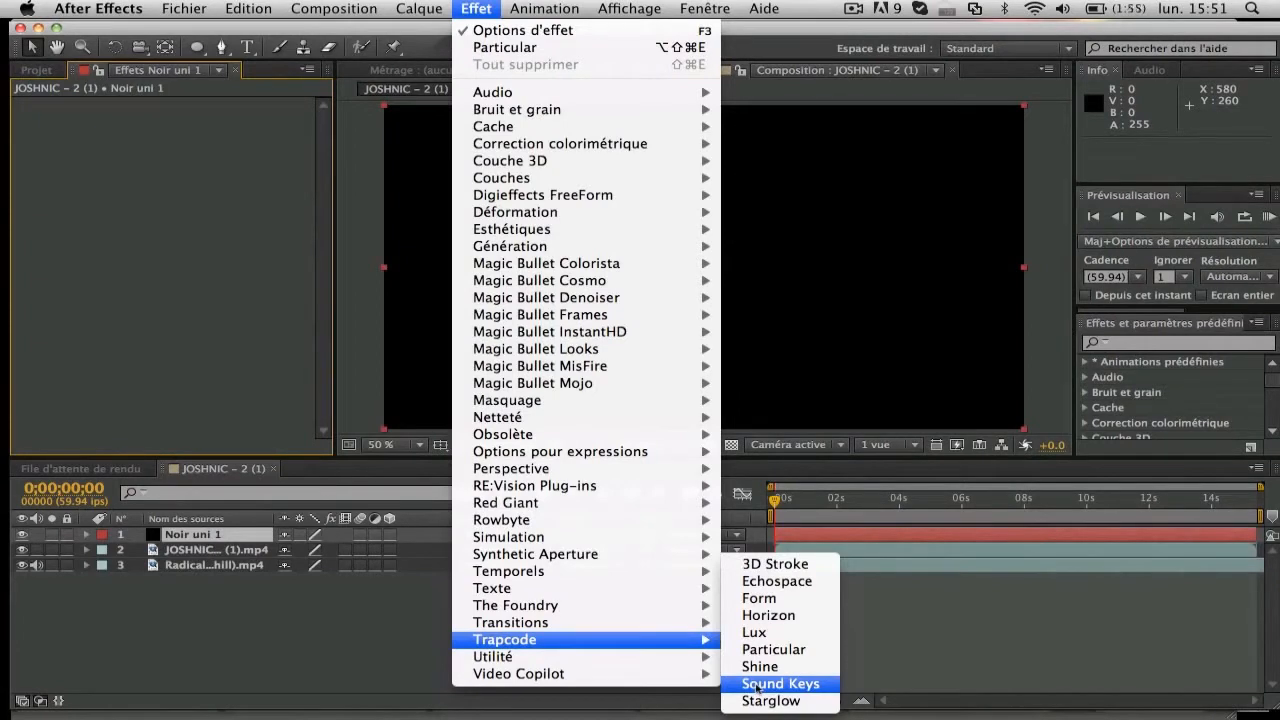
click(780, 688)
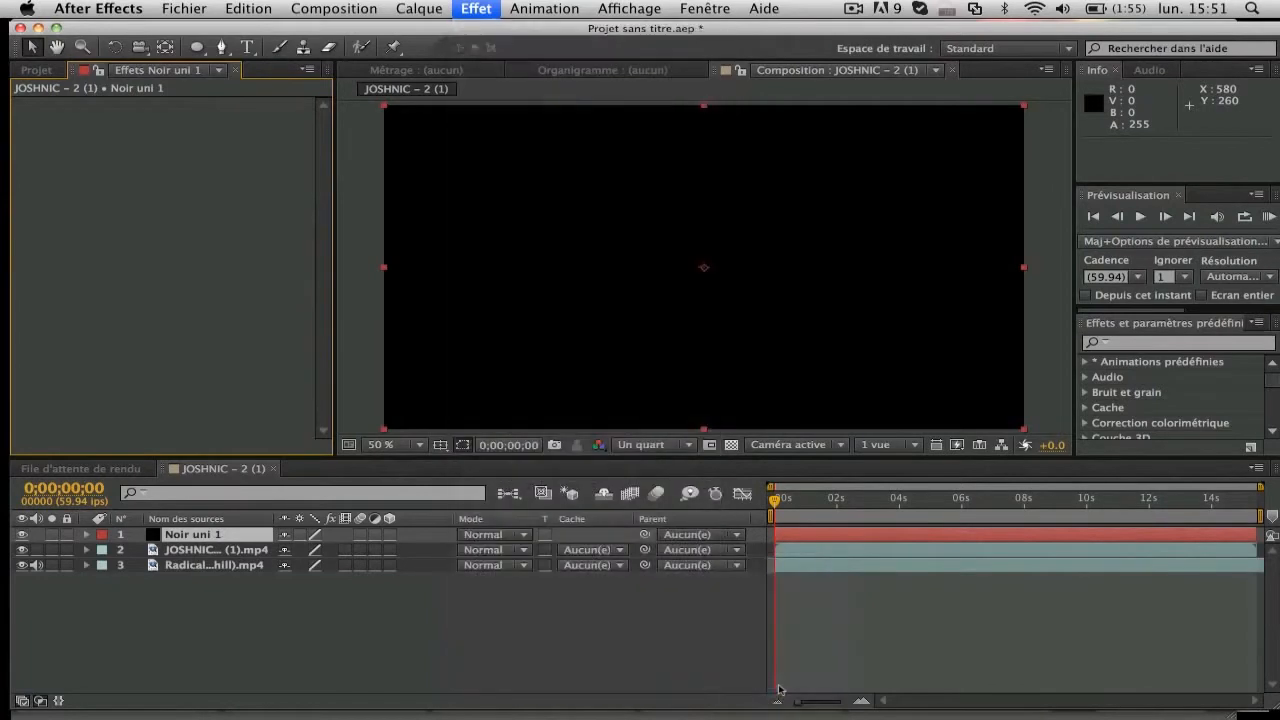
click(787, 515)
drag(787, 515, 818, 514)
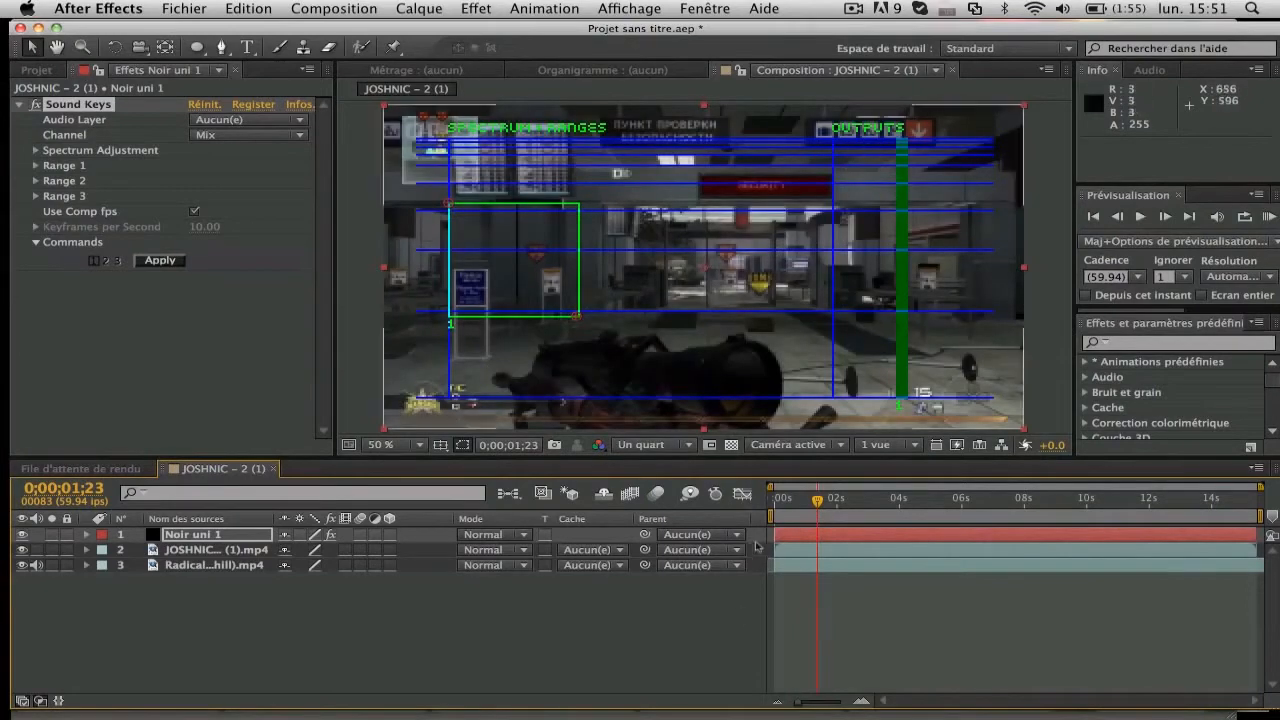
drag(796, 501, 774, 500)
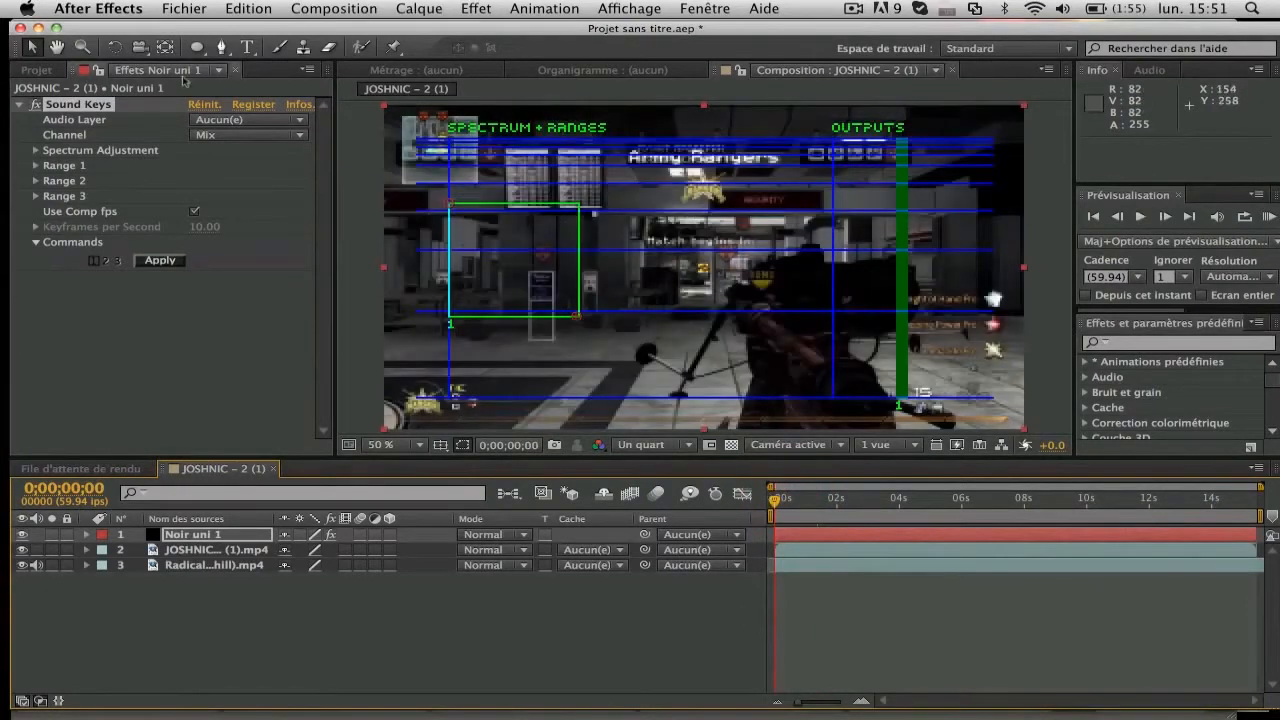
Set the Sound Keys audio layer to 3. Radical Something – Start Livin (Chill).mp4 and return to the start of the composition.
click(203, 117)
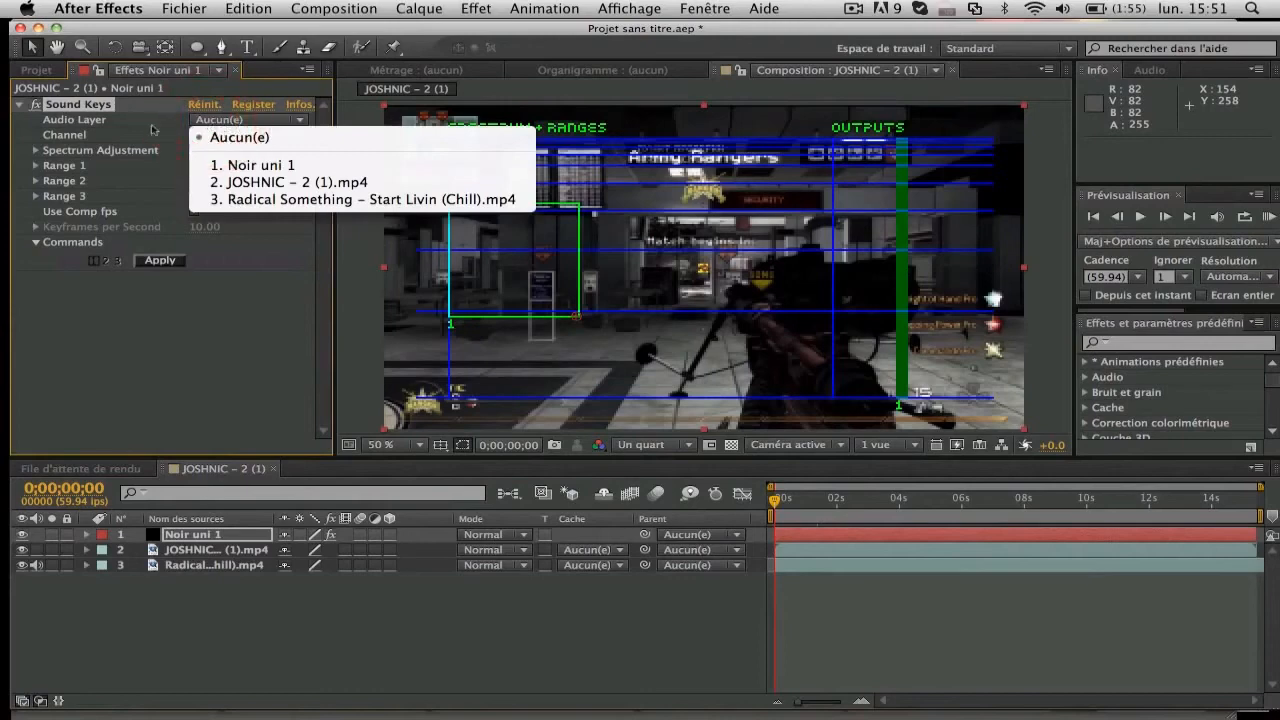
click(297, 200)
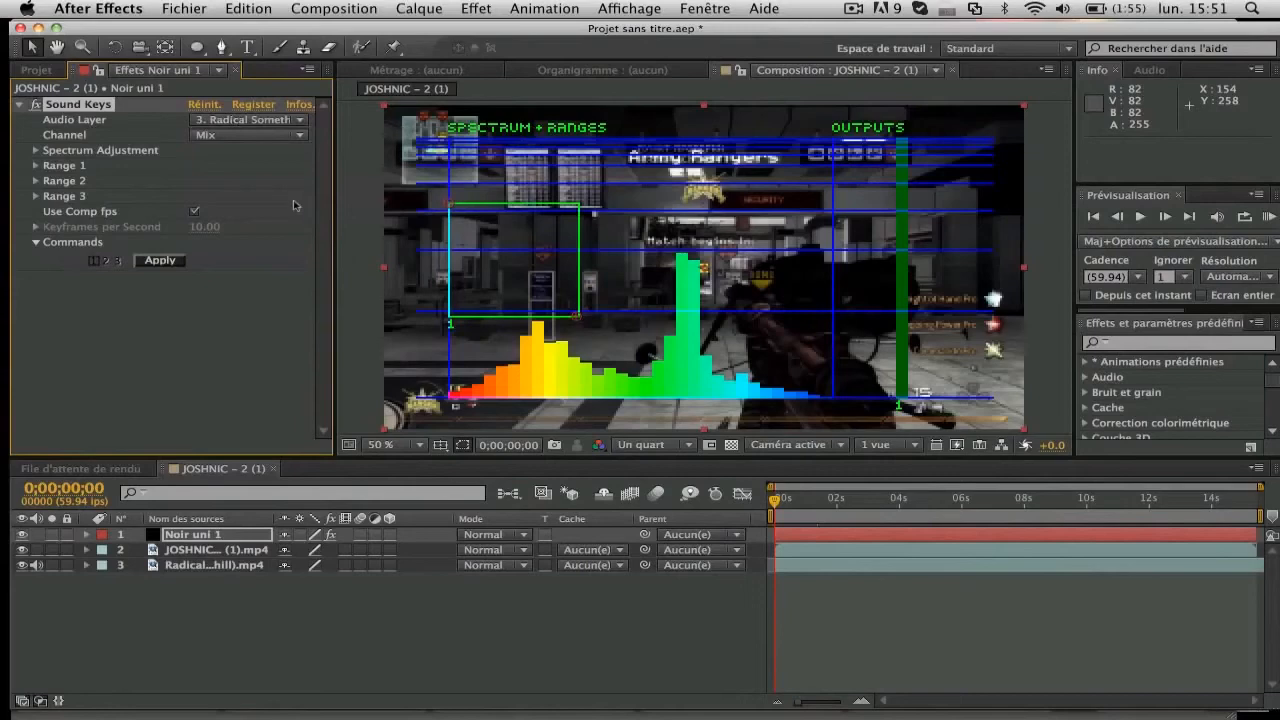
click(776, 499)
mouse_move(776, 499)
mouse_down()
mouse_move(816, 499)
mouse_move(772, 499)
mouse_up()
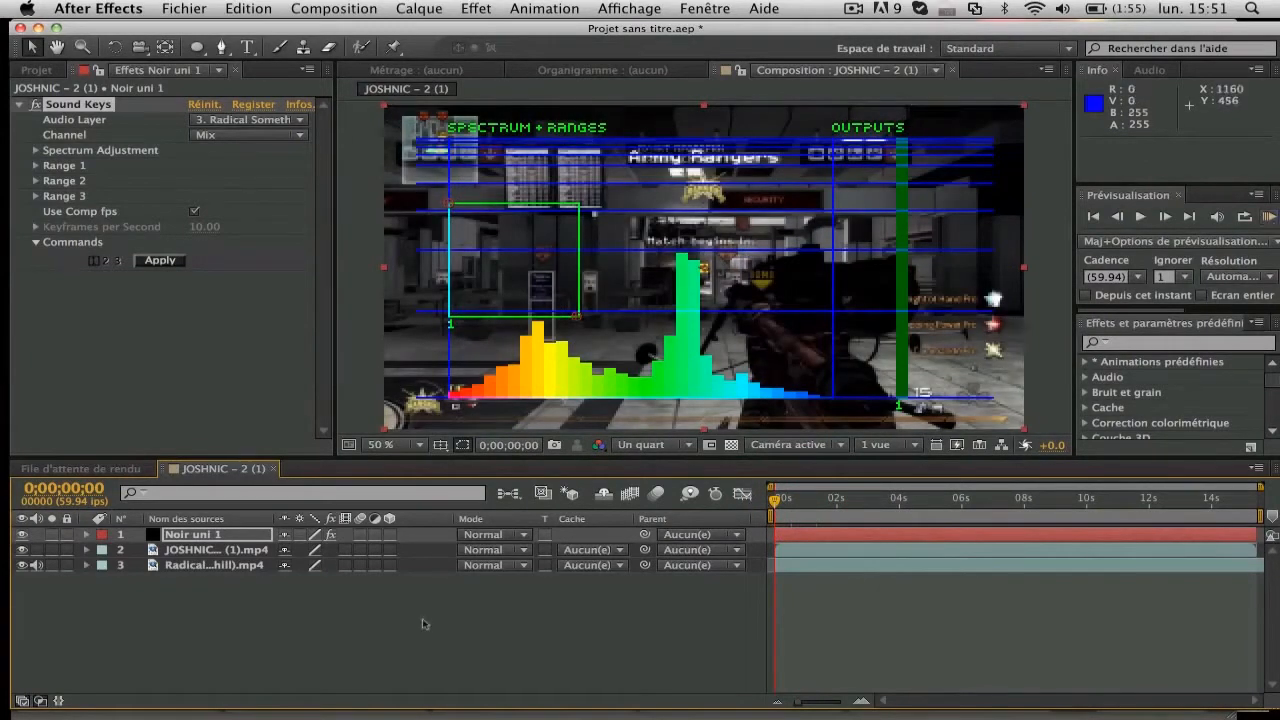
Hide the video of the JOSHNIC and Radical Something layers and RAM-preview the audio spectrum up to 0;00;05;58.
click(22, 550)
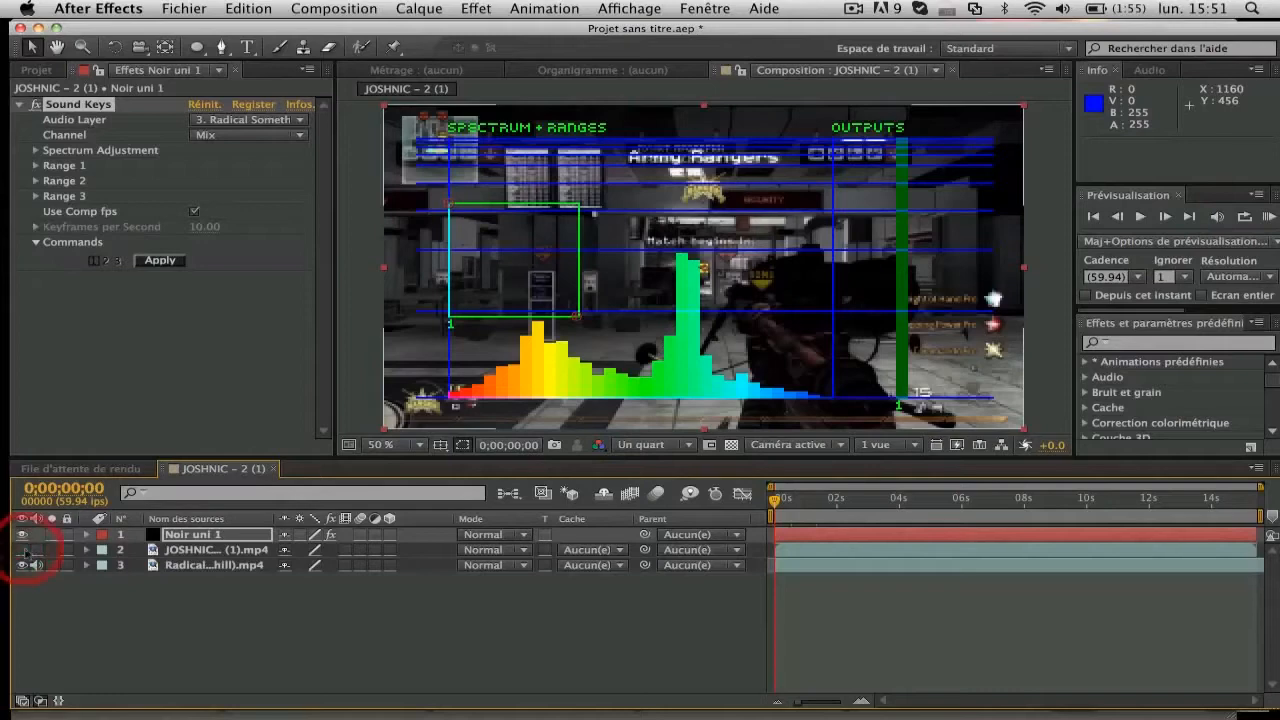
click(21, 566)
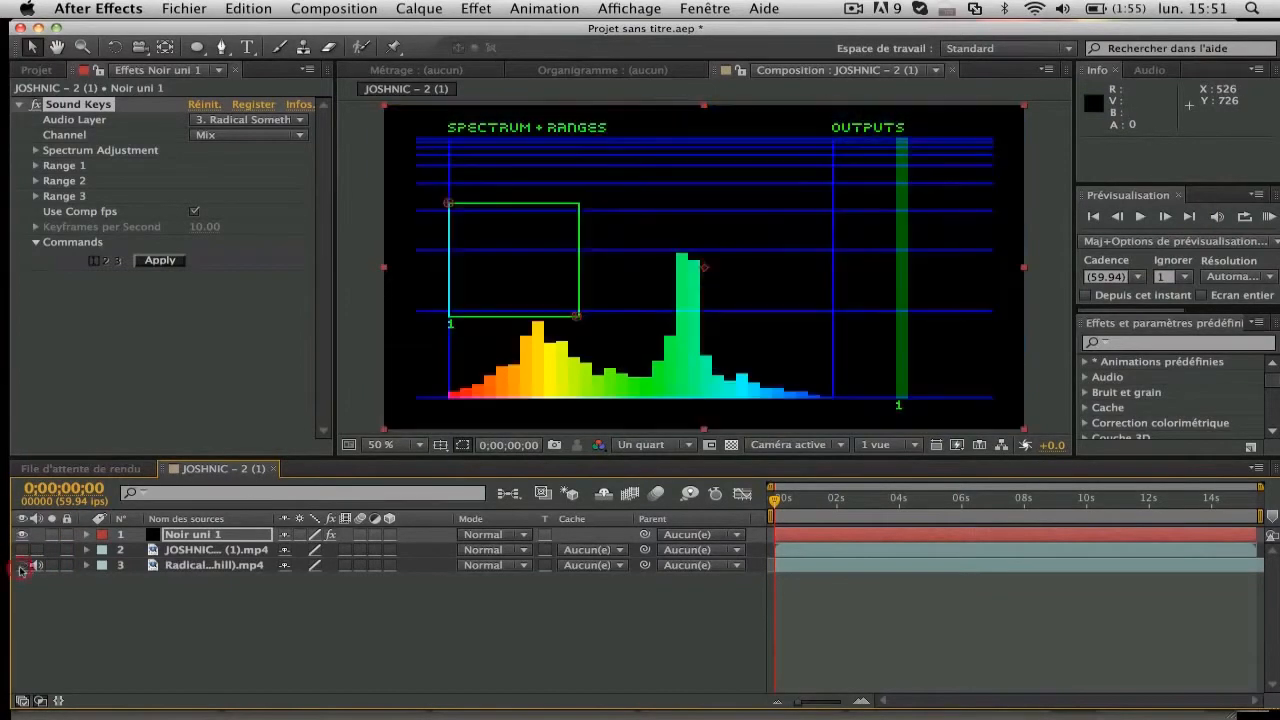
click(1268, 216)
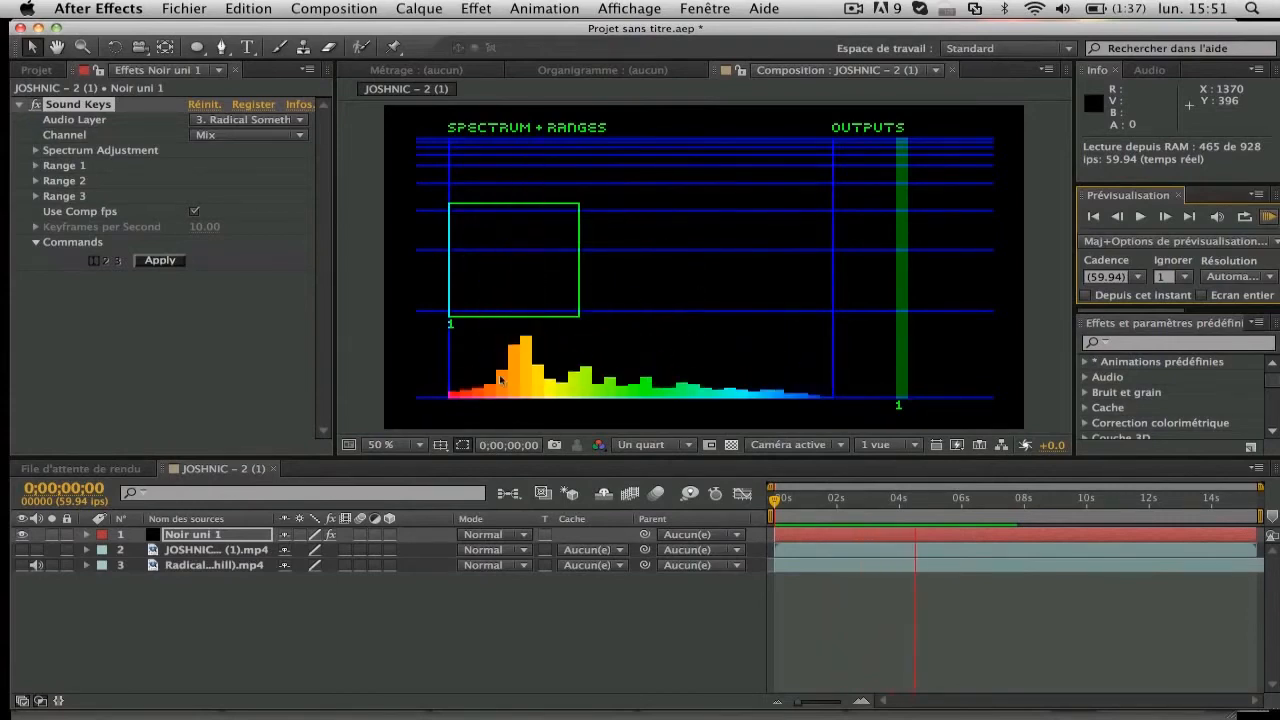
key(space)
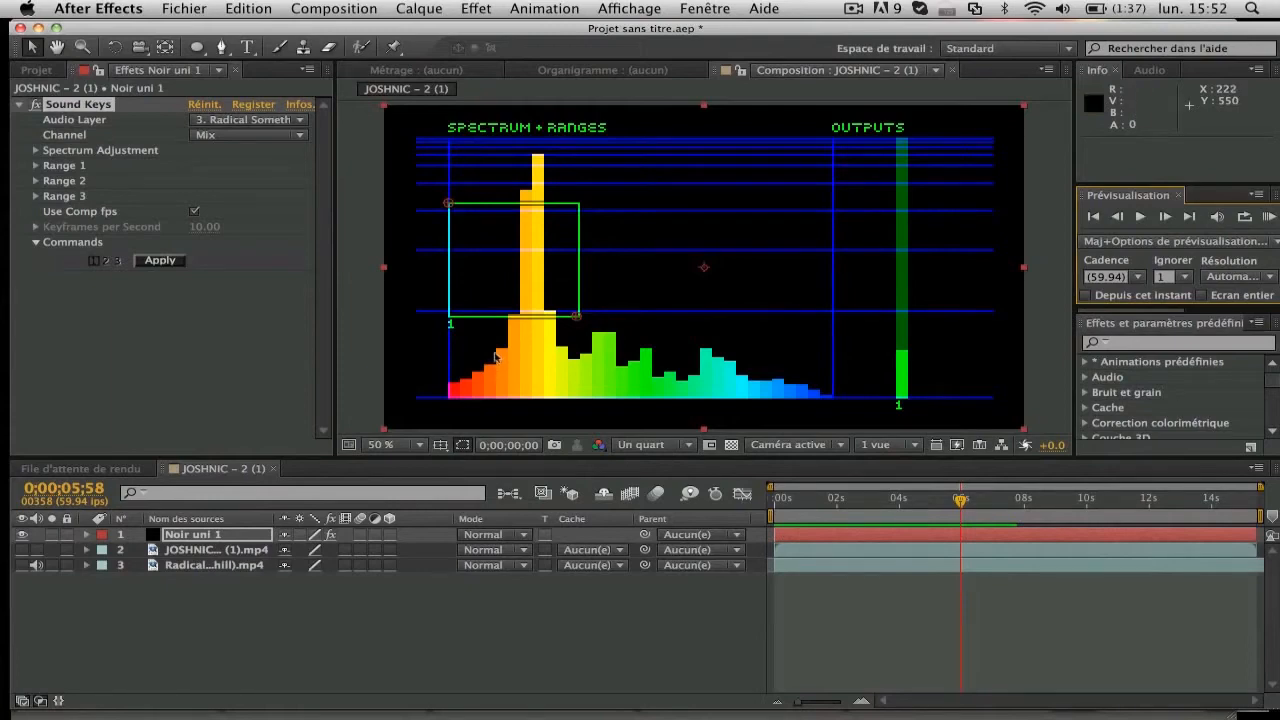
Shrink the Range 1 box onto the low orange frequency bars, with its first corner at about 218, 546.
drag(577, 317, 507, 356)
drag(449, 204, 494, 324)
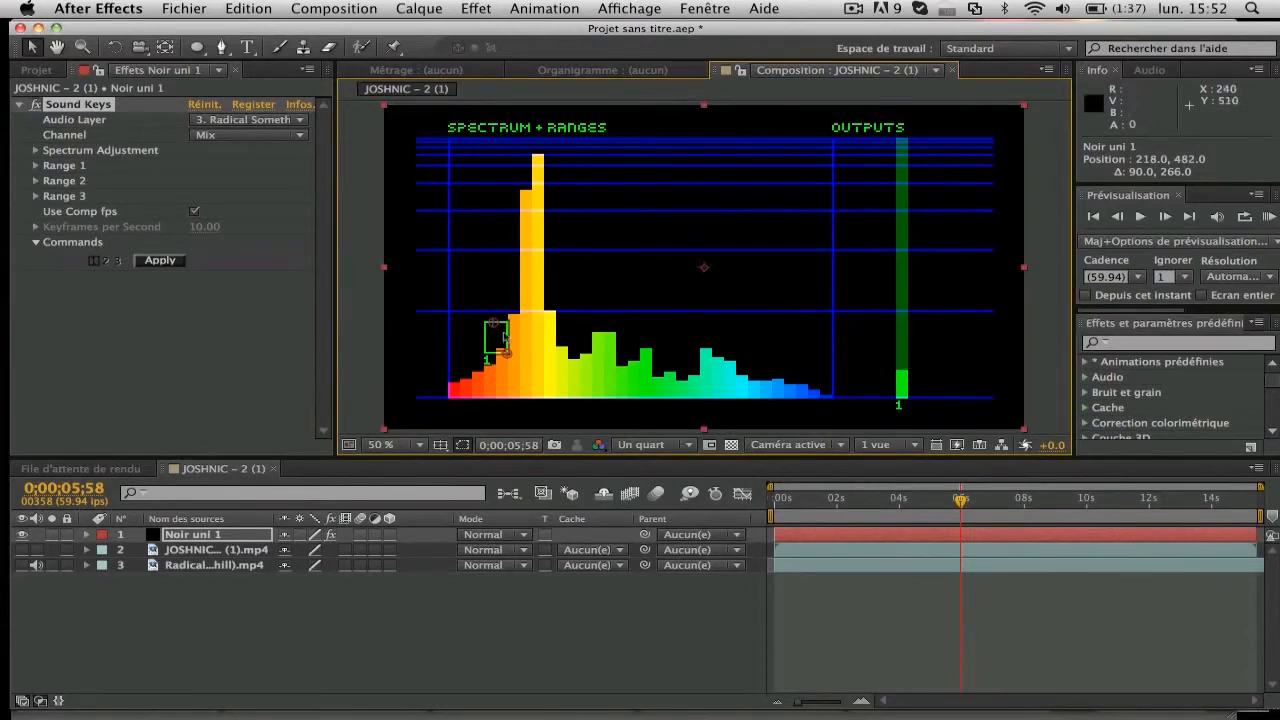
drag(496, 329, 497, 336)
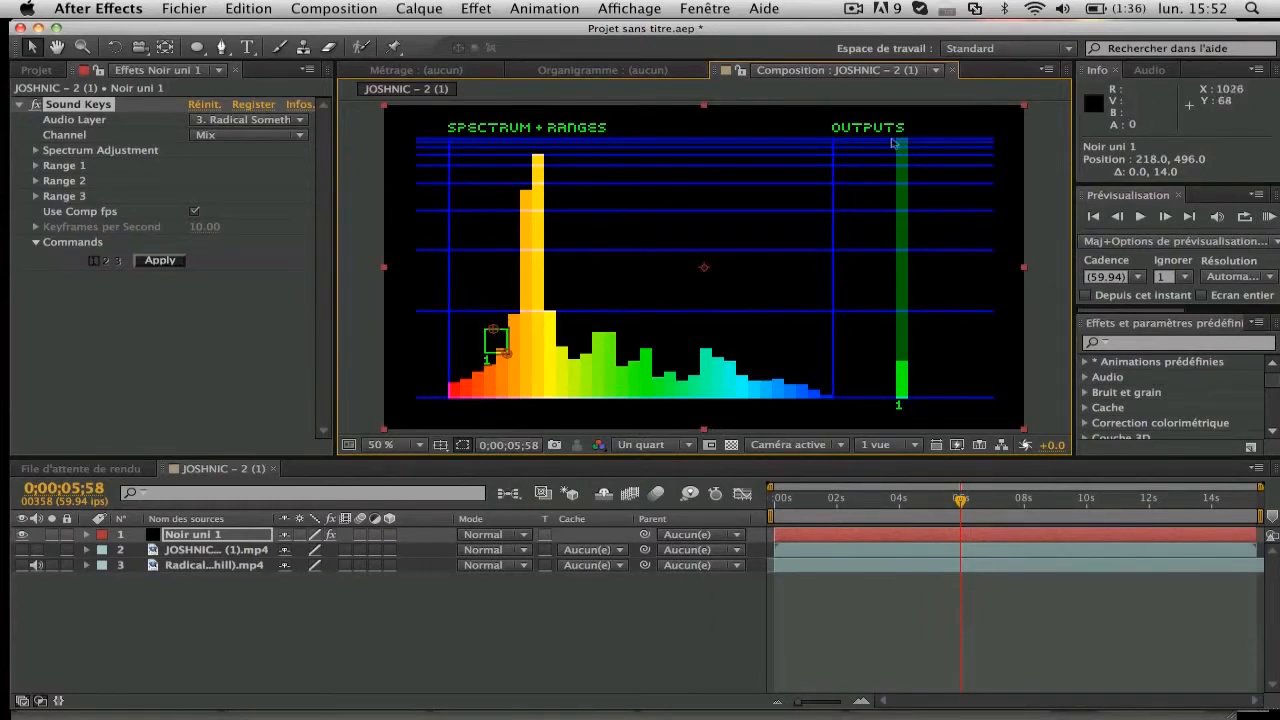
mouse_move(508, 353)
mouse_down()
mouse_move(507, 370)
mouse_move(492, 354)
mouse_up()
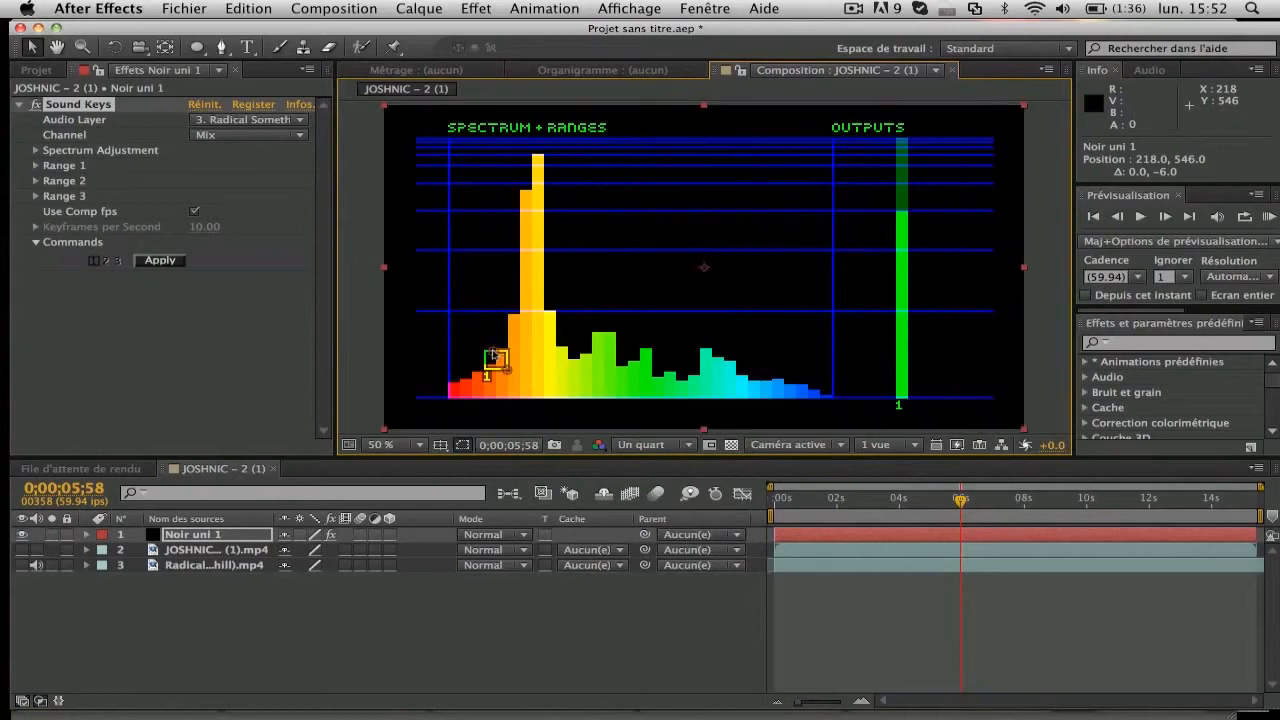
RAM-preview from the start of the composition to compare the Range 1 output bar with the music's beats.
key(Home)
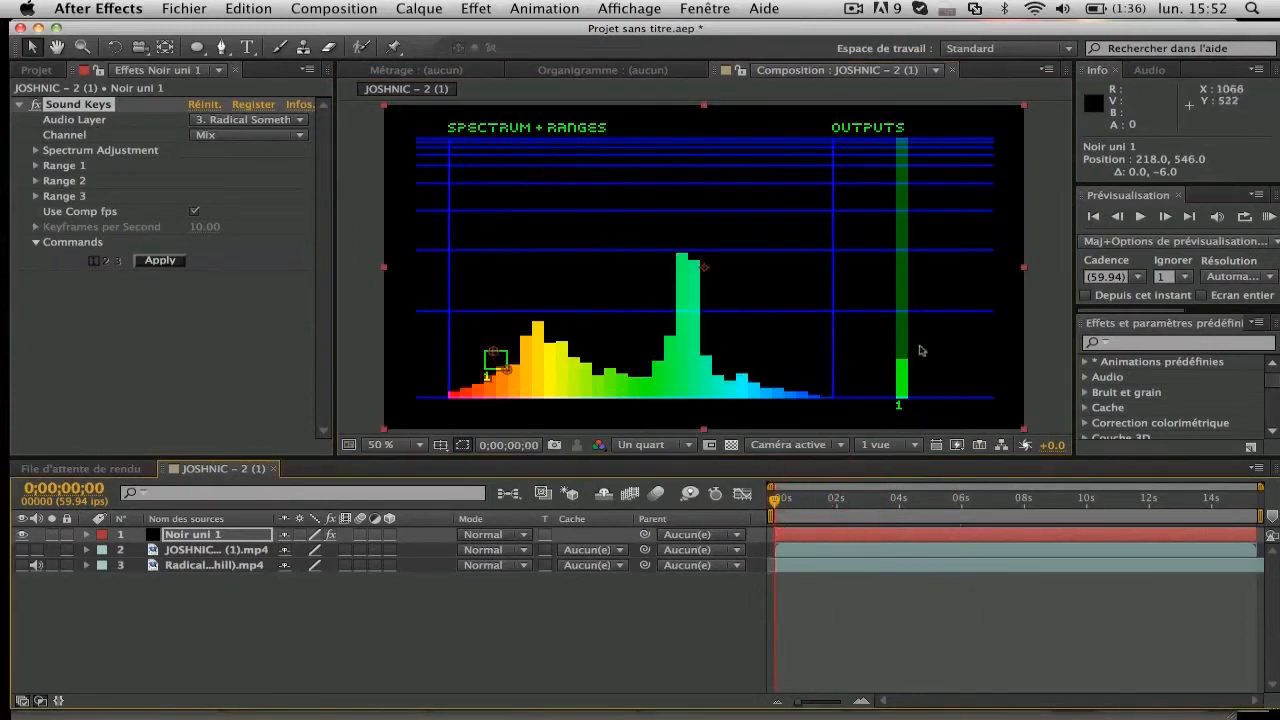
click(1268, 216)
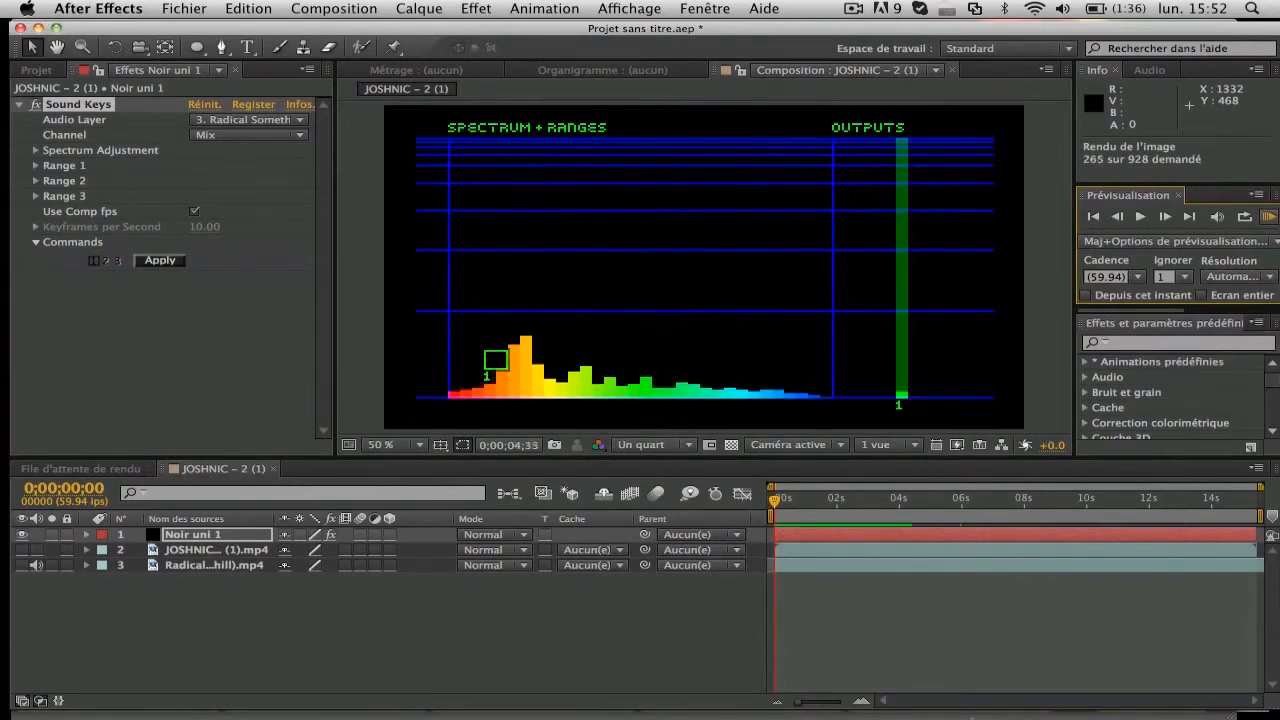
key(space)
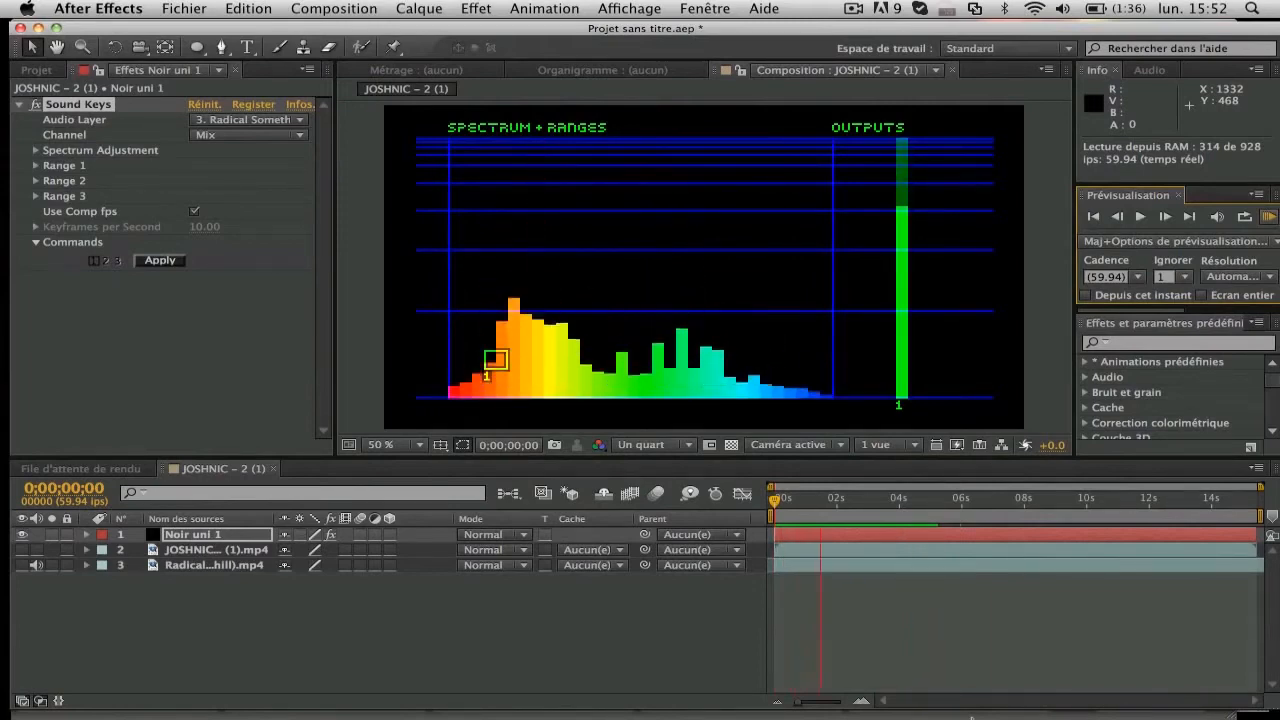
key(XF86AudioLowerVolume)
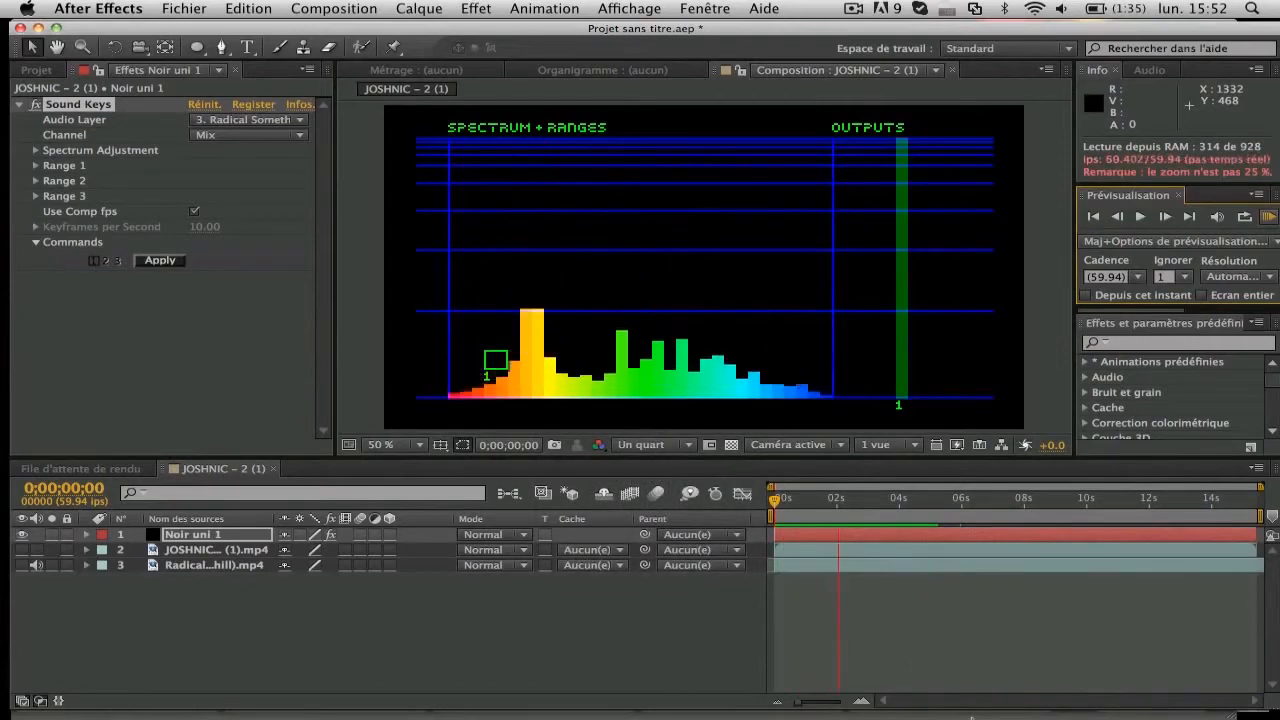
key(space)
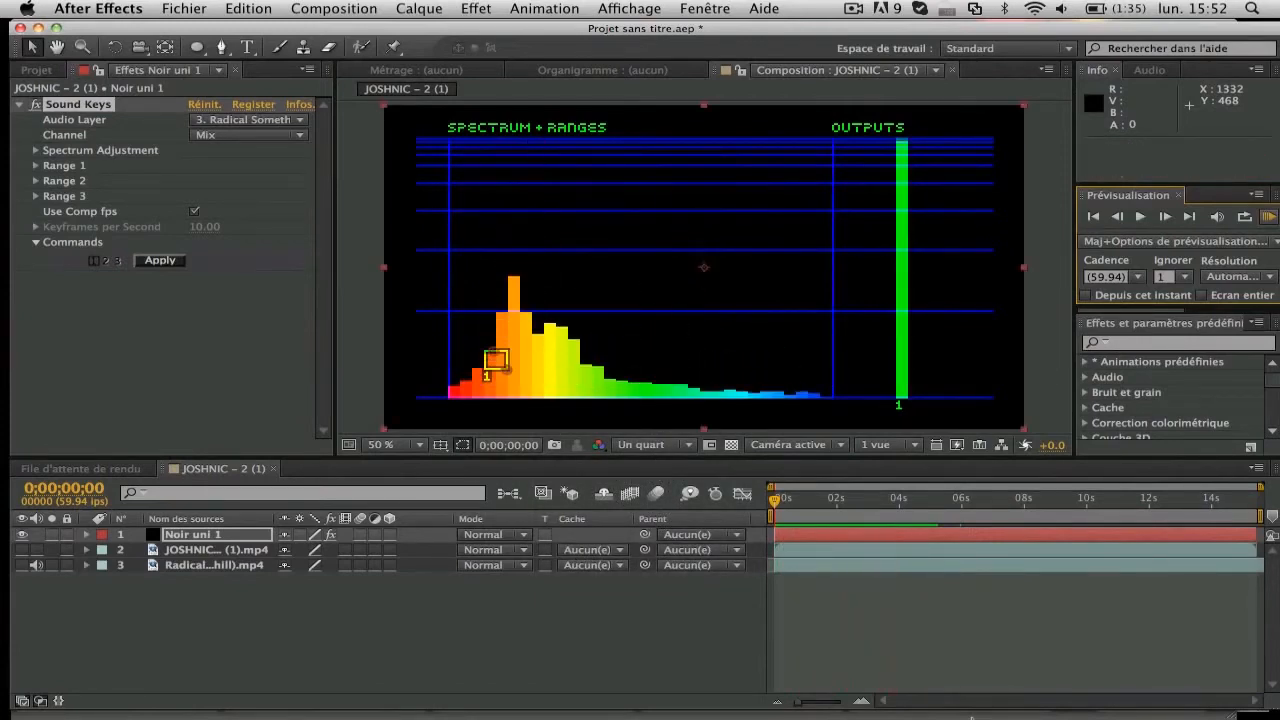
Reshape Range 1 into a narrow vertical box with corners at 234, 466 and 244, 556, and RAM-preview it from the start.
drag(497, 356, 498, 316)
drag(510, 364, 507, 355)
click(893, 508)
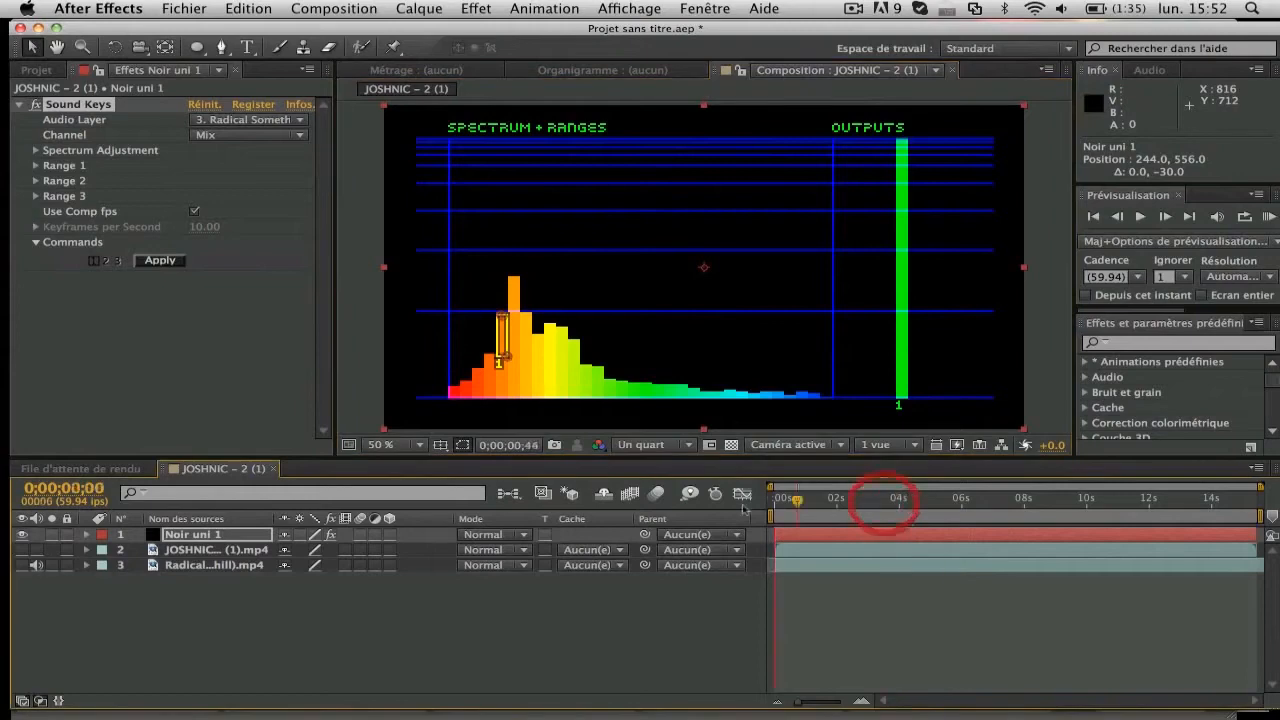
key(Home)
click(1267, 217)
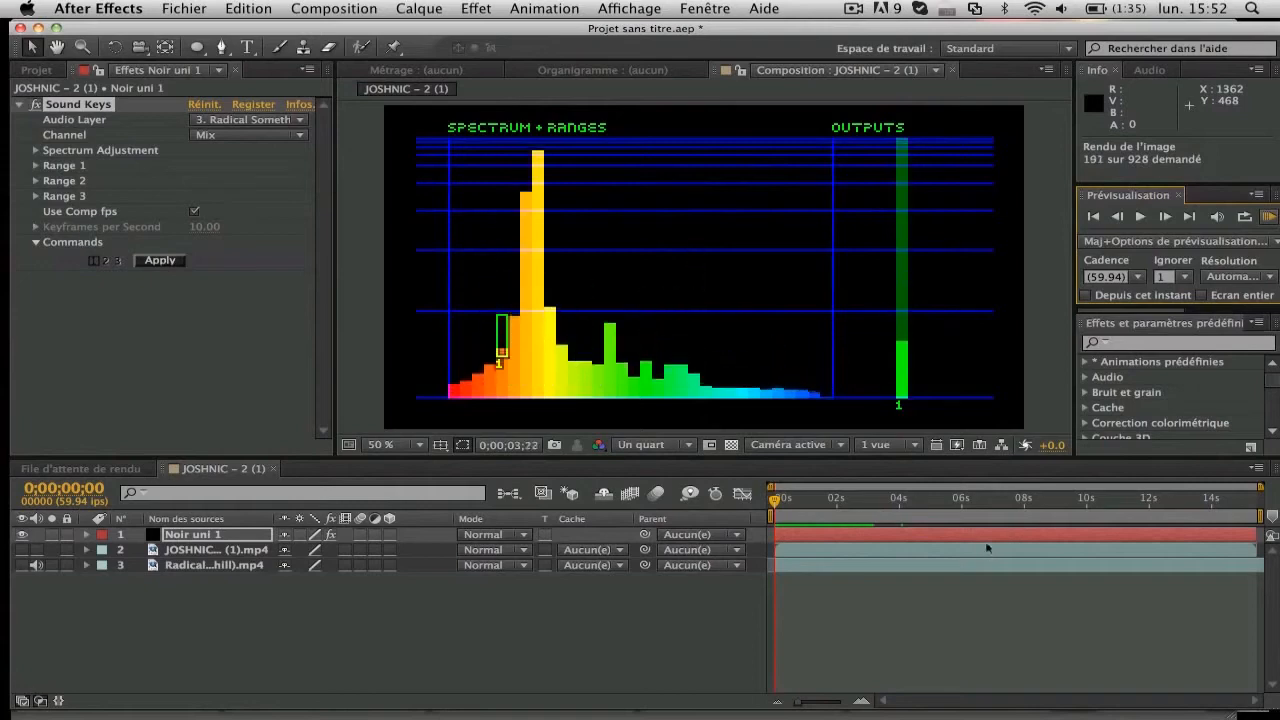
key(space)
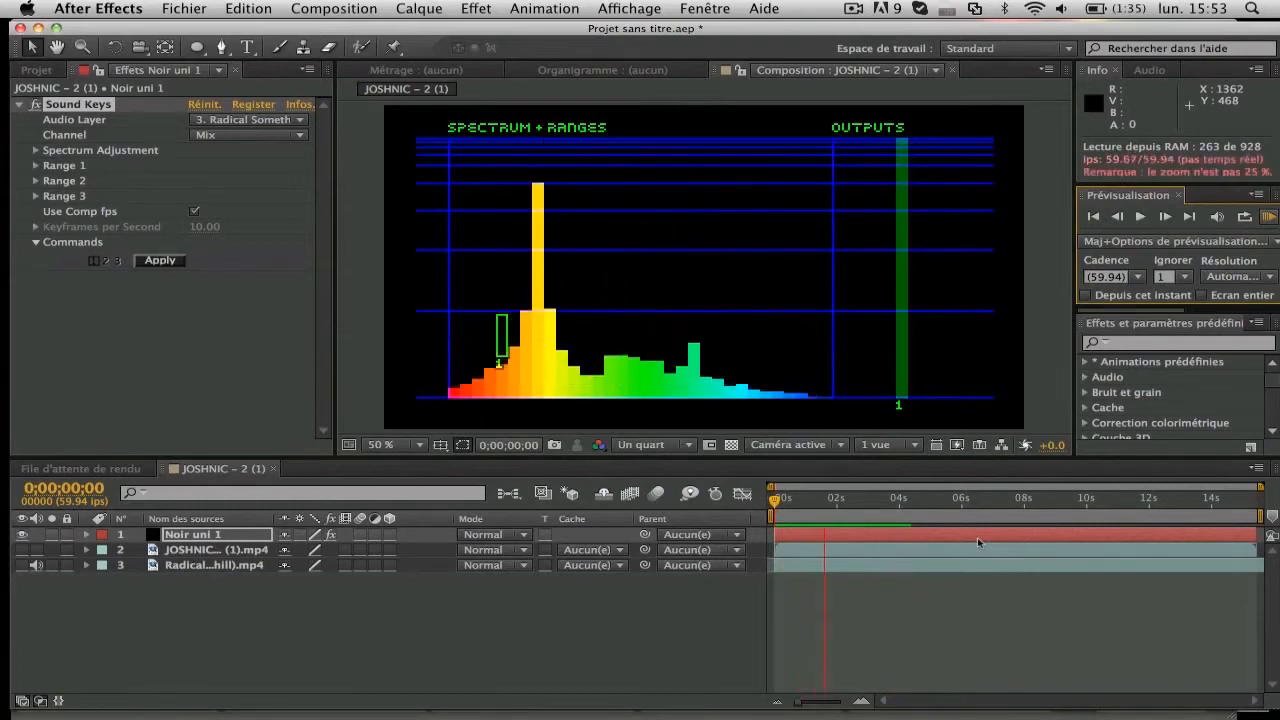
key(space)
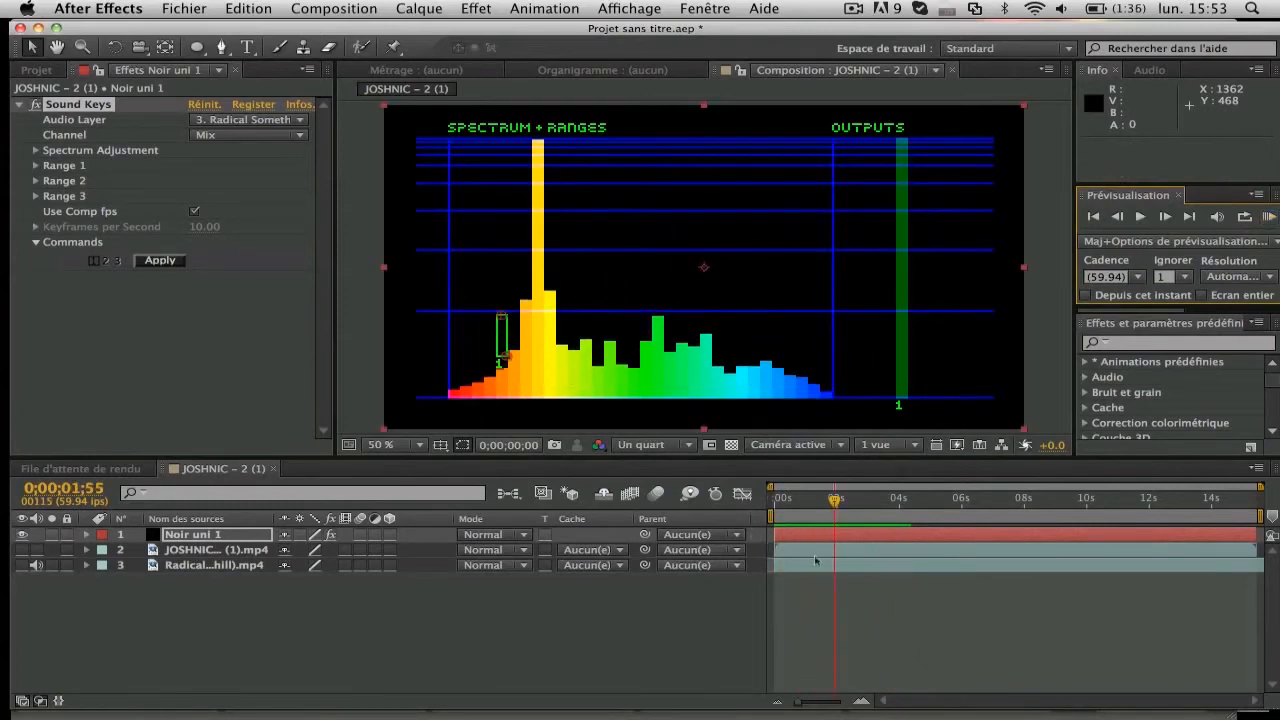
Apply the Basses/Aigus audio effect to the Radical Something music layer with Basses at 35 and Aigus at -100.
click(806, 566)
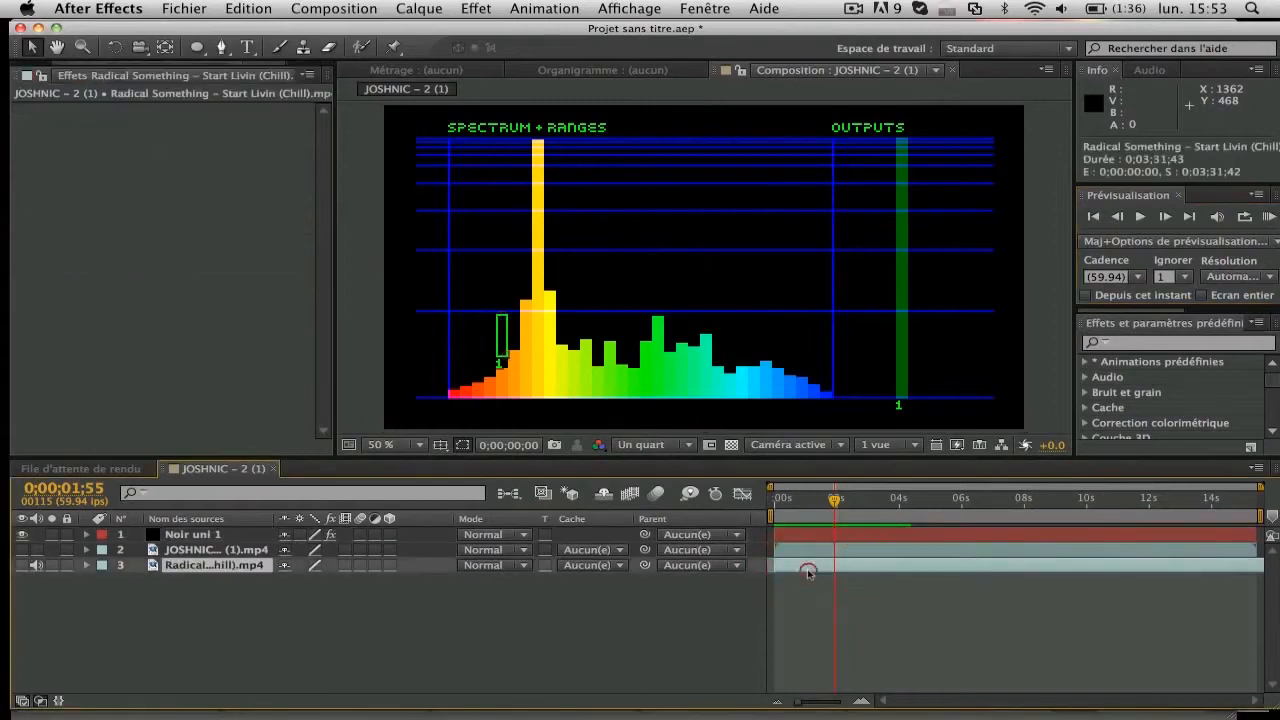
click(470, 8)
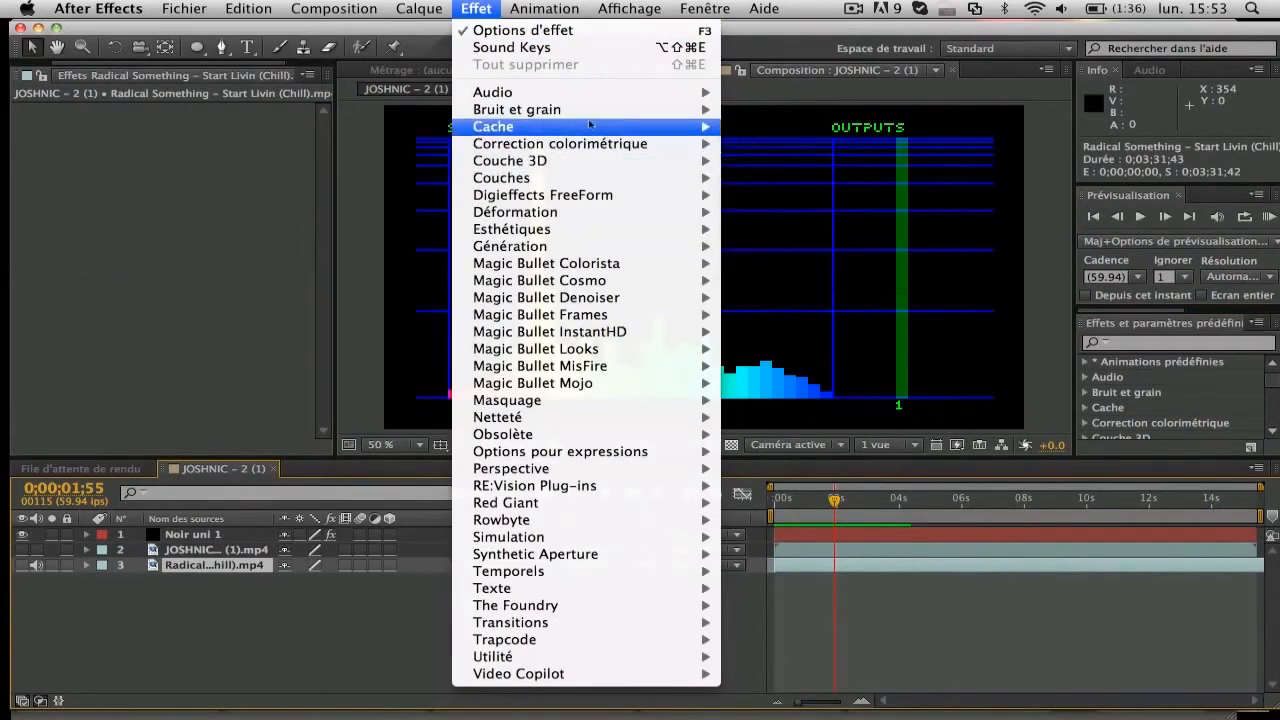
mouse_move(605, 100)
click(765, 109)
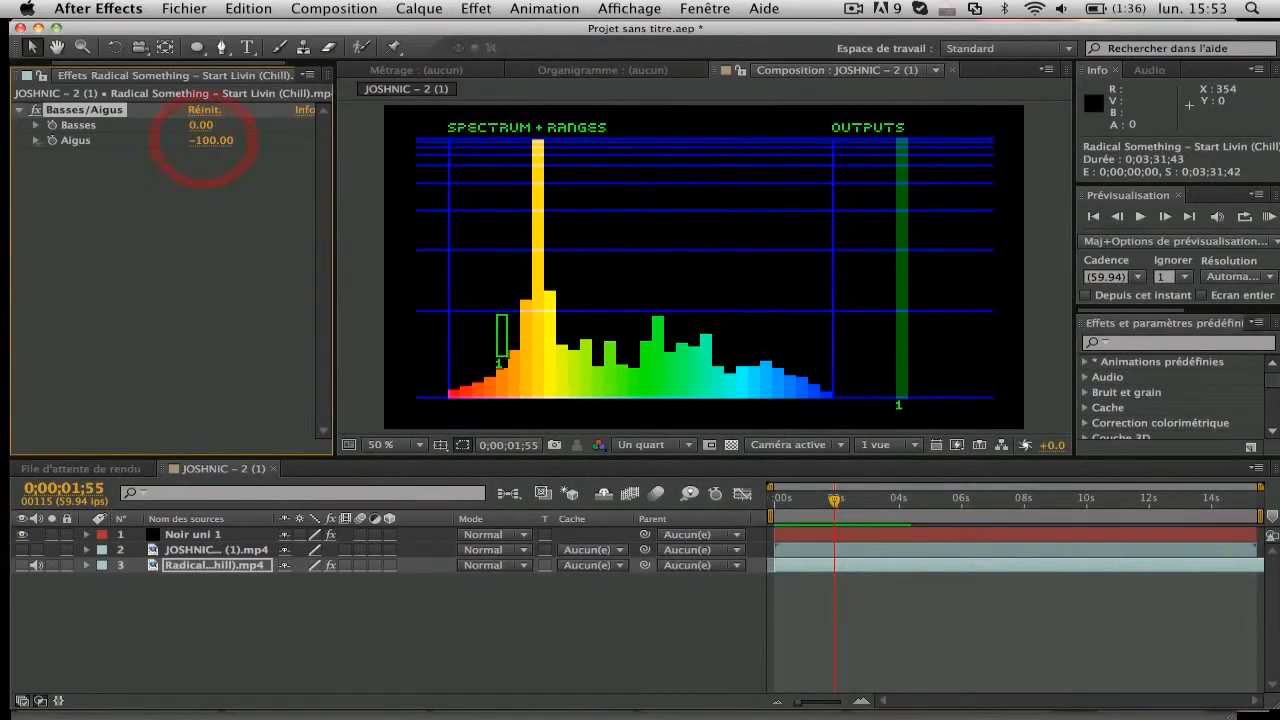
click(198, 126)
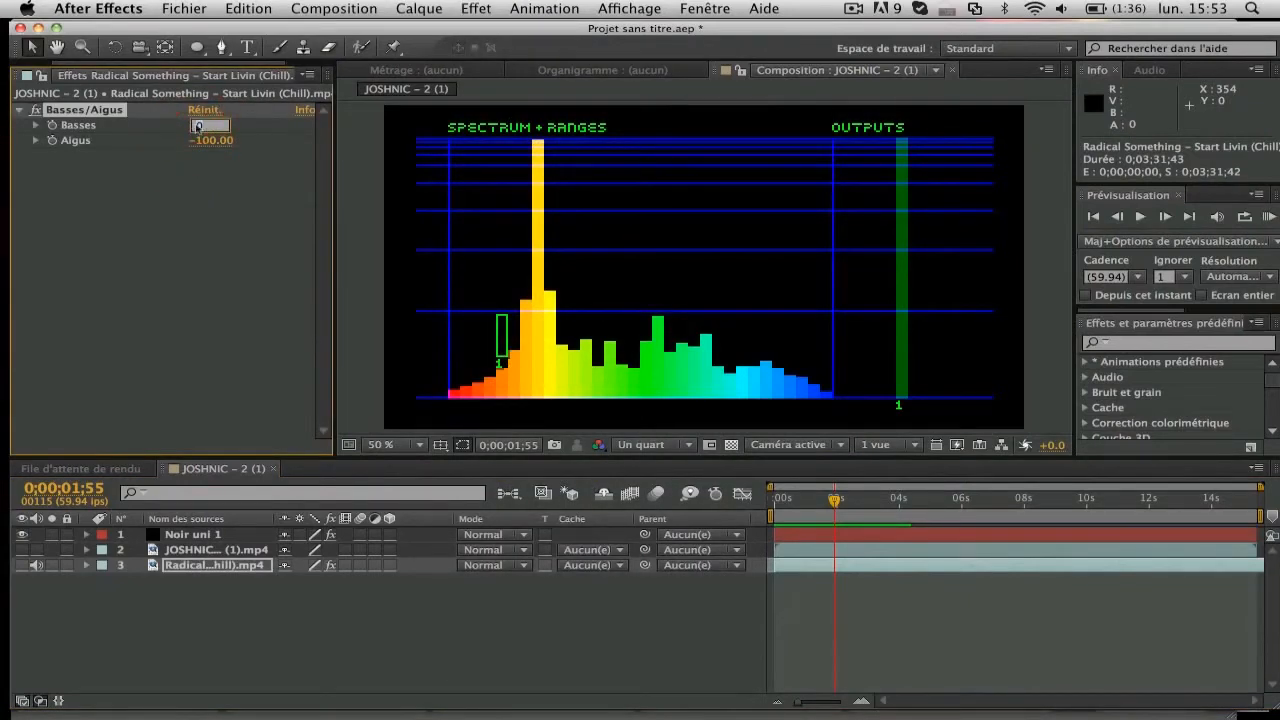
click(211, 268)
RAM-preview from 0;00;00;00 to check how the Basses/Aigus settings affect the spectrum and output.
click(808, 511)
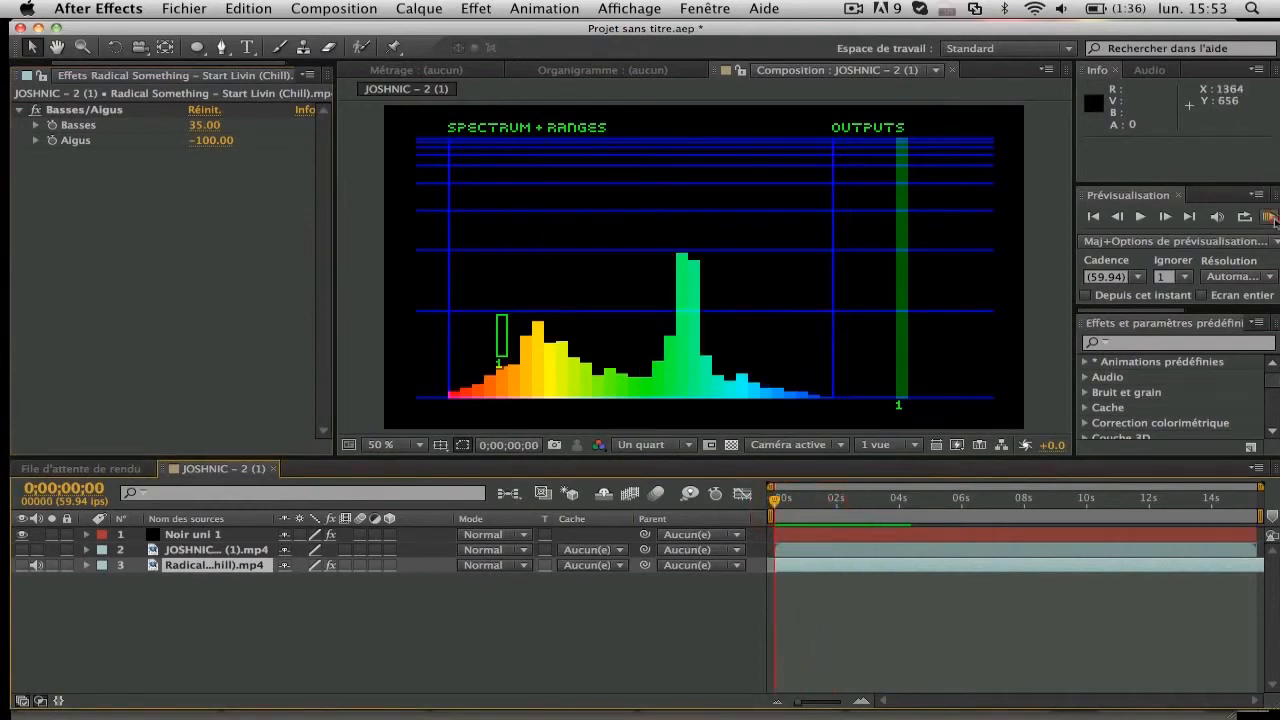
click(1268, 217)
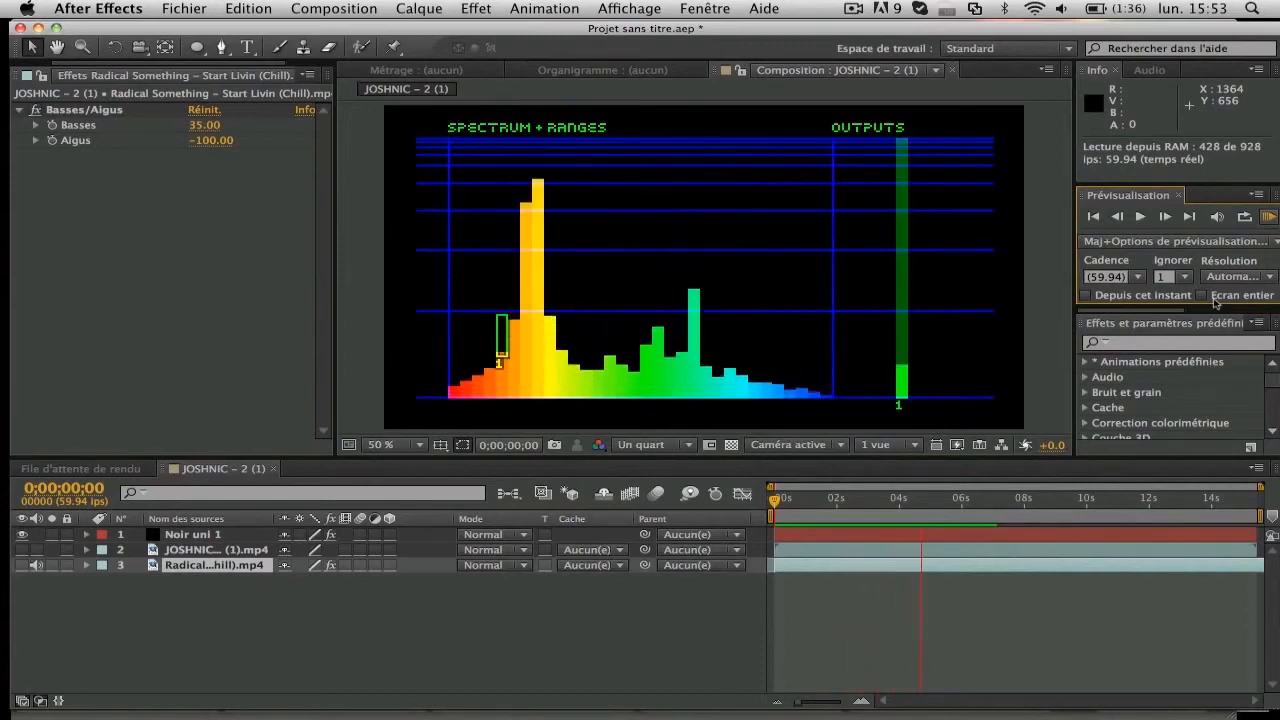
key(space)
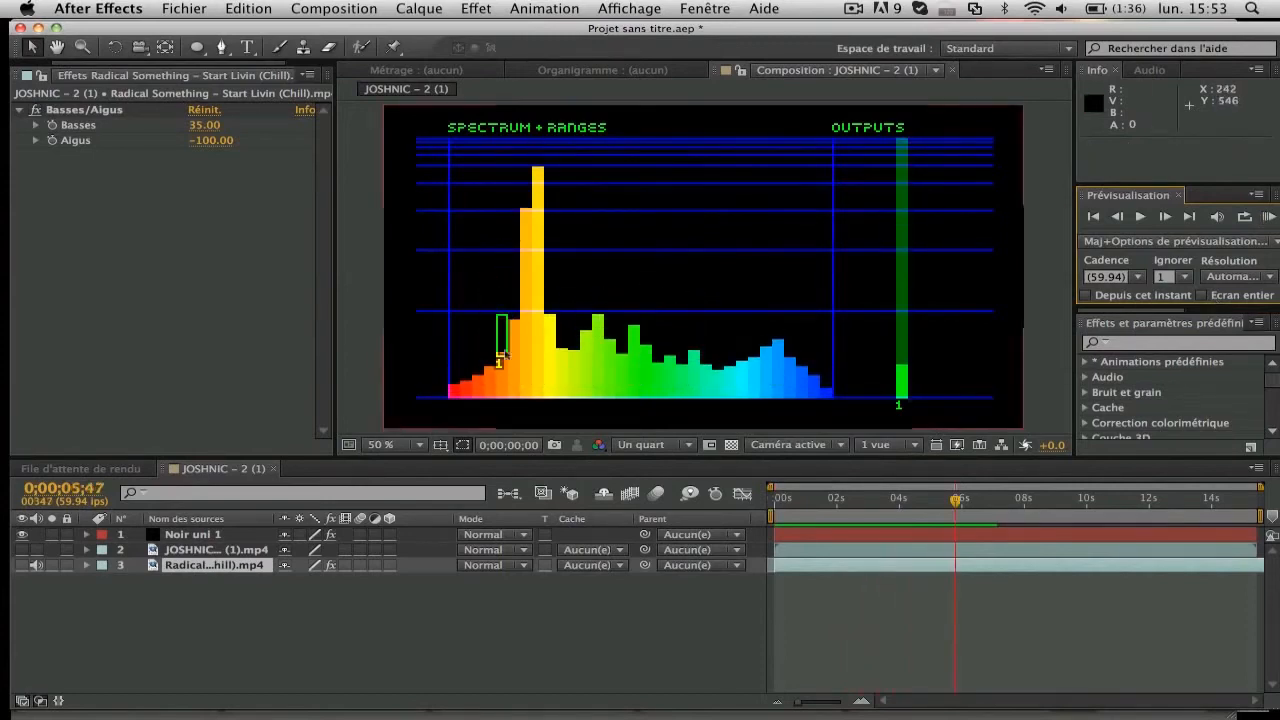
Select the black solid, expand the Range 1 settings of Sound Keys, and reveal the effect's properties in the timeline.
click(500, 348)
drag(502, 348, 502, 354)
click(88, 164)
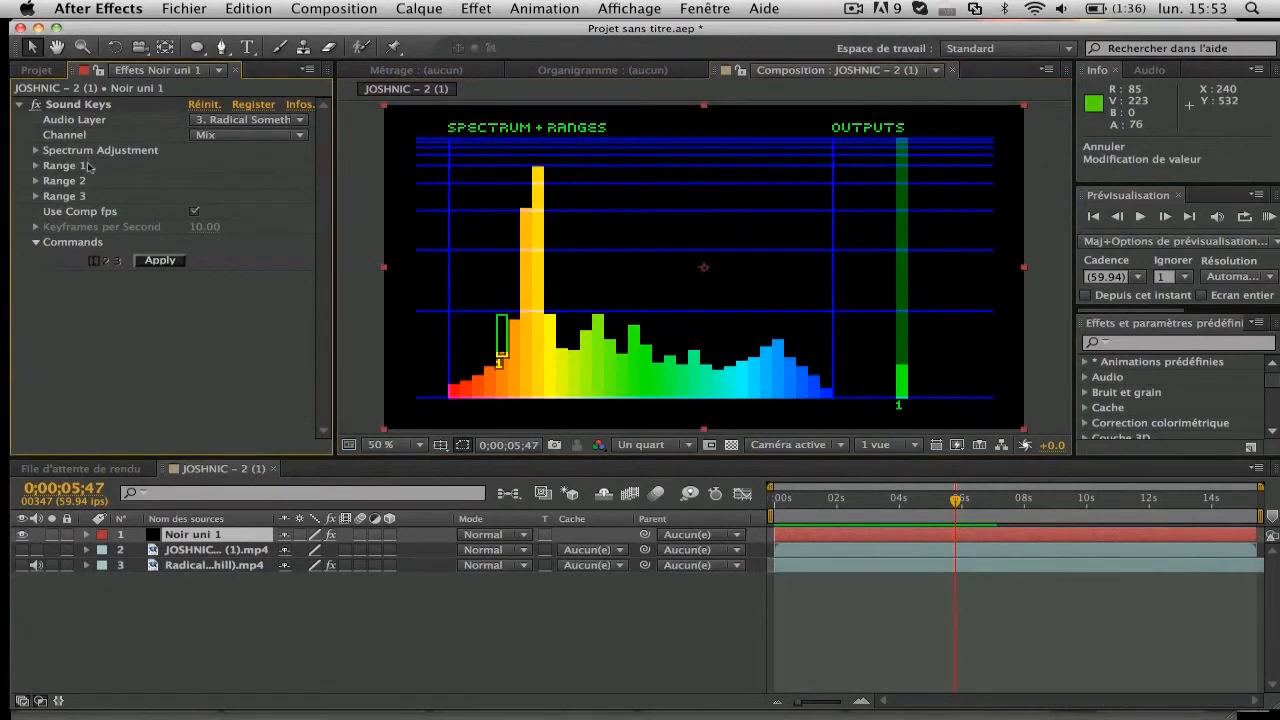
click(797, 542)
click(86, 116)
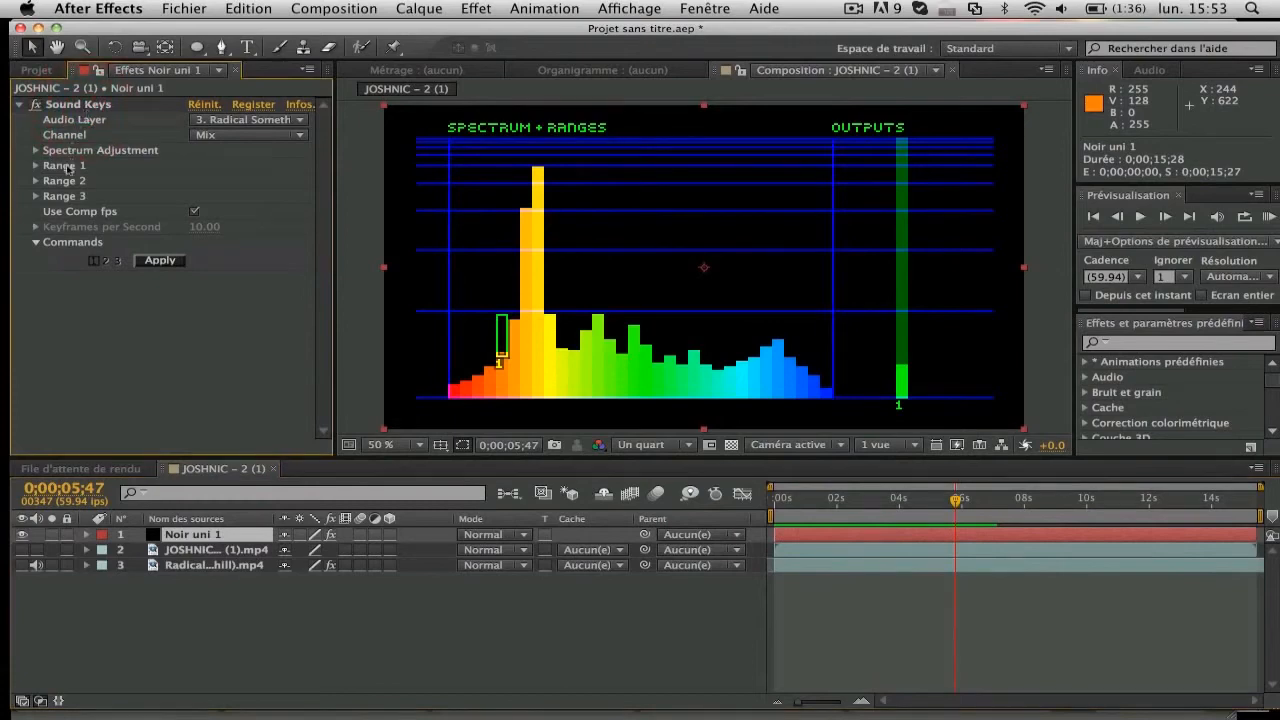
click(36, 166)
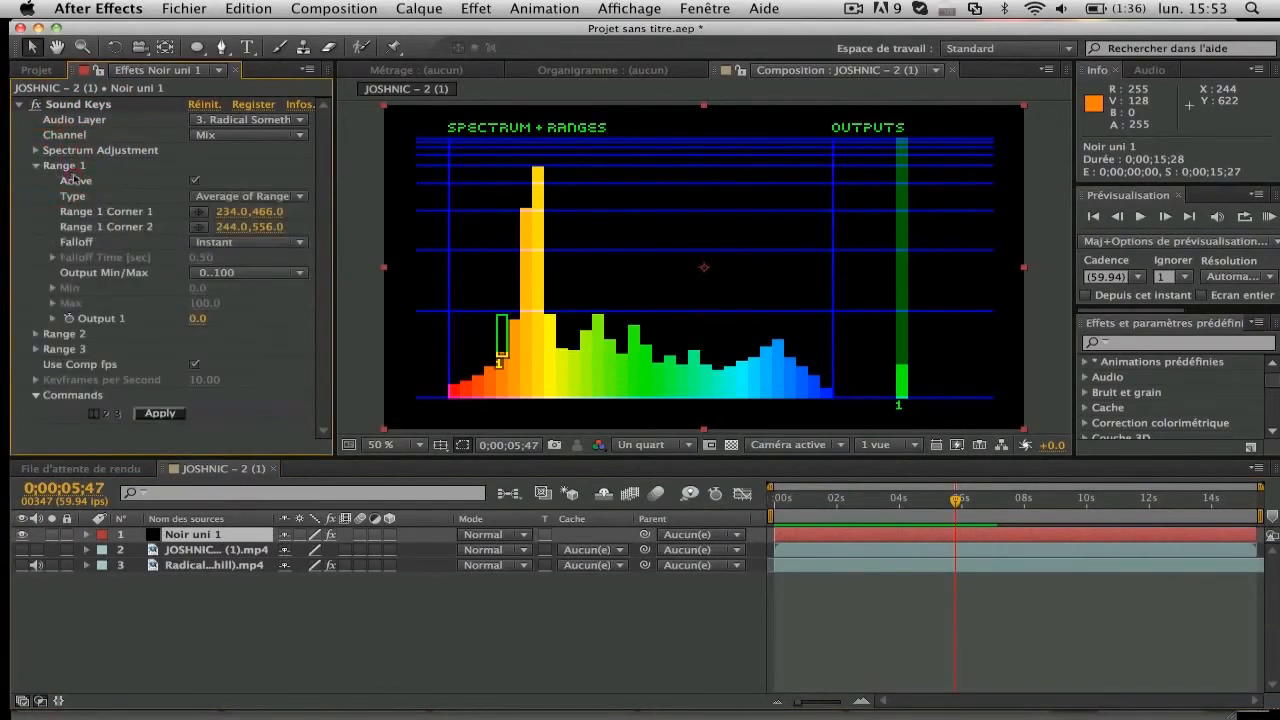
click(236, 566)
click(252, 534)
click(93, 104)
key(e)
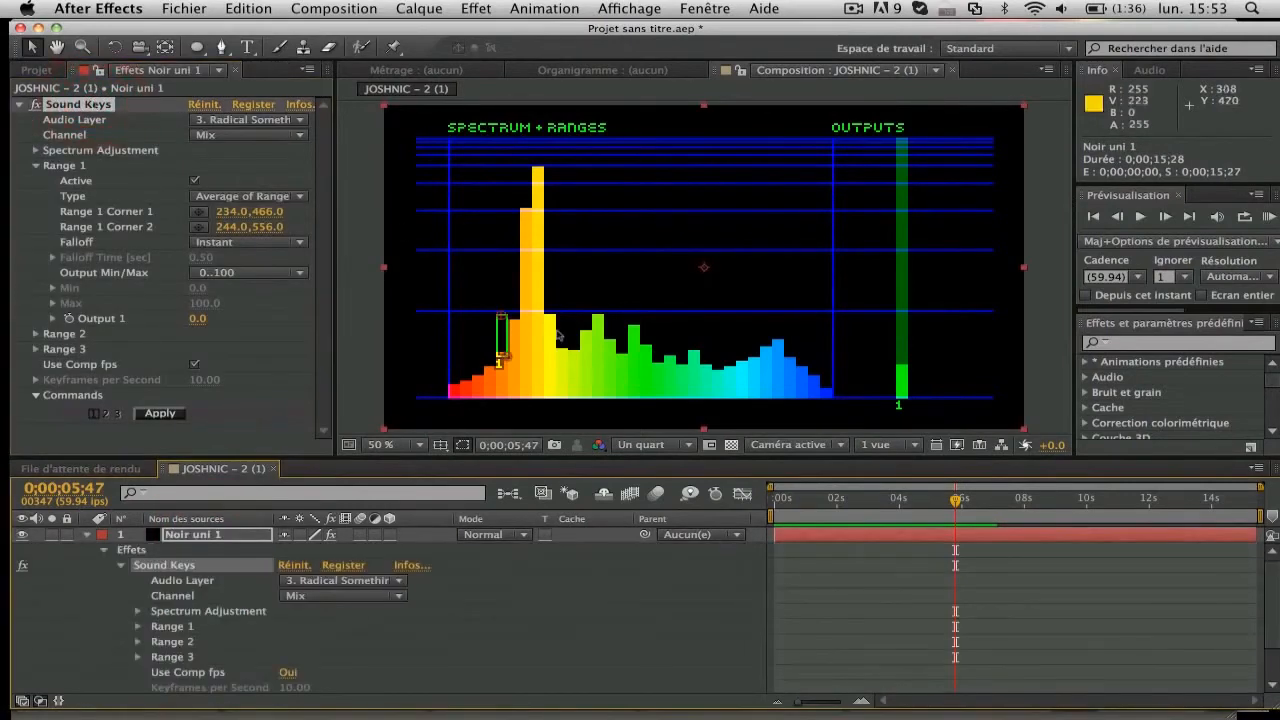
Move the Range 1 corners to 254, 408 and 260, 514 around one orange bar and RAM-preview from 0;00;00;00.
drag(505, 358, 516, 293)
drag(506, 337, 514, 337)
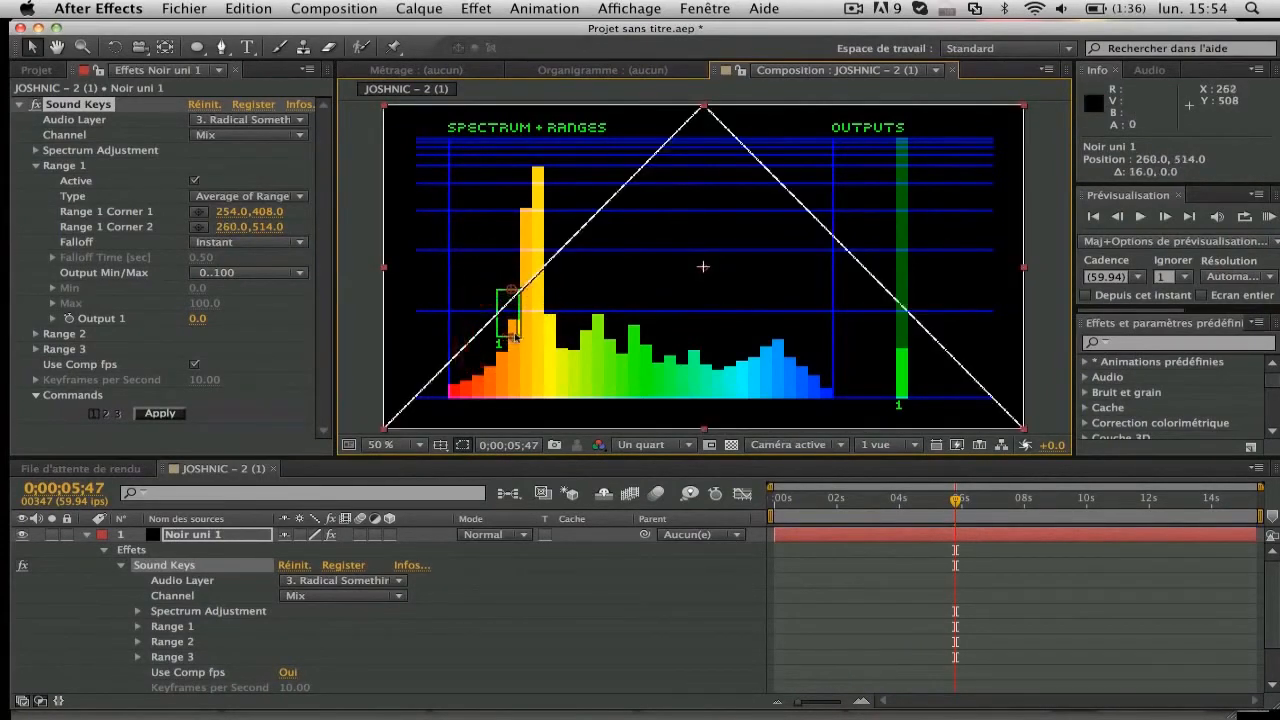
drag(944, 503, 772, 503)
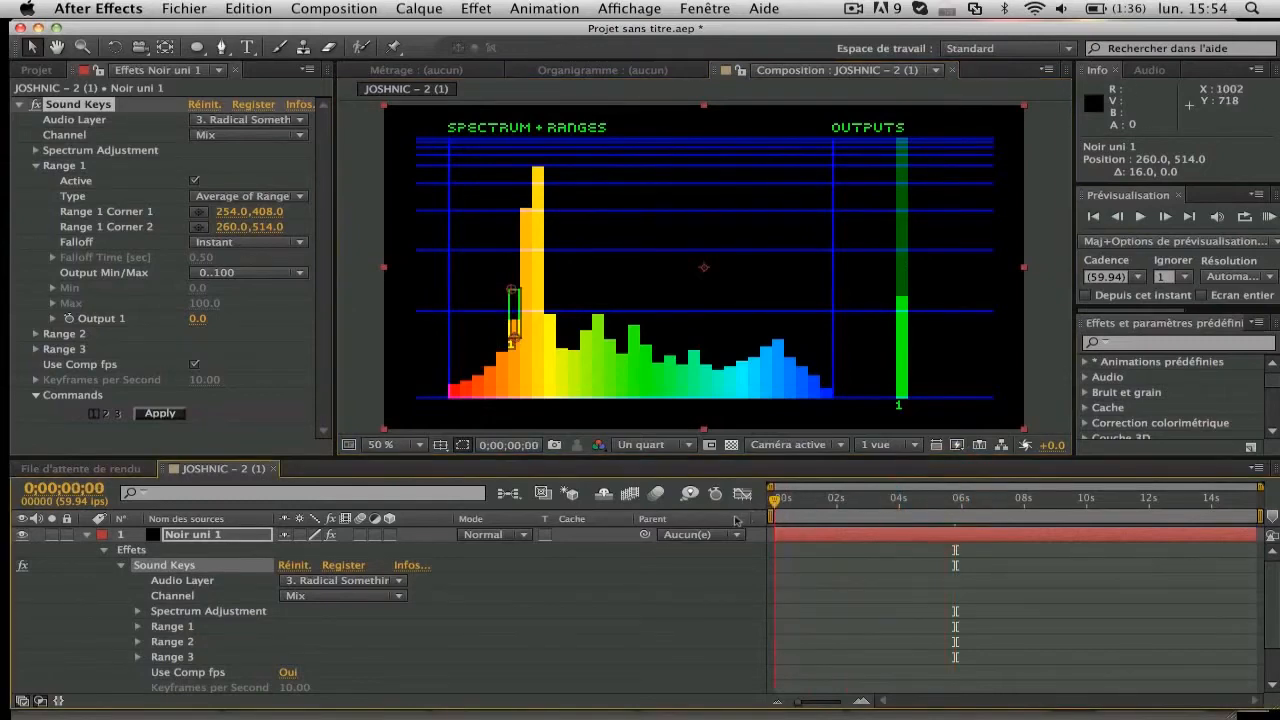
click(1266, 216)
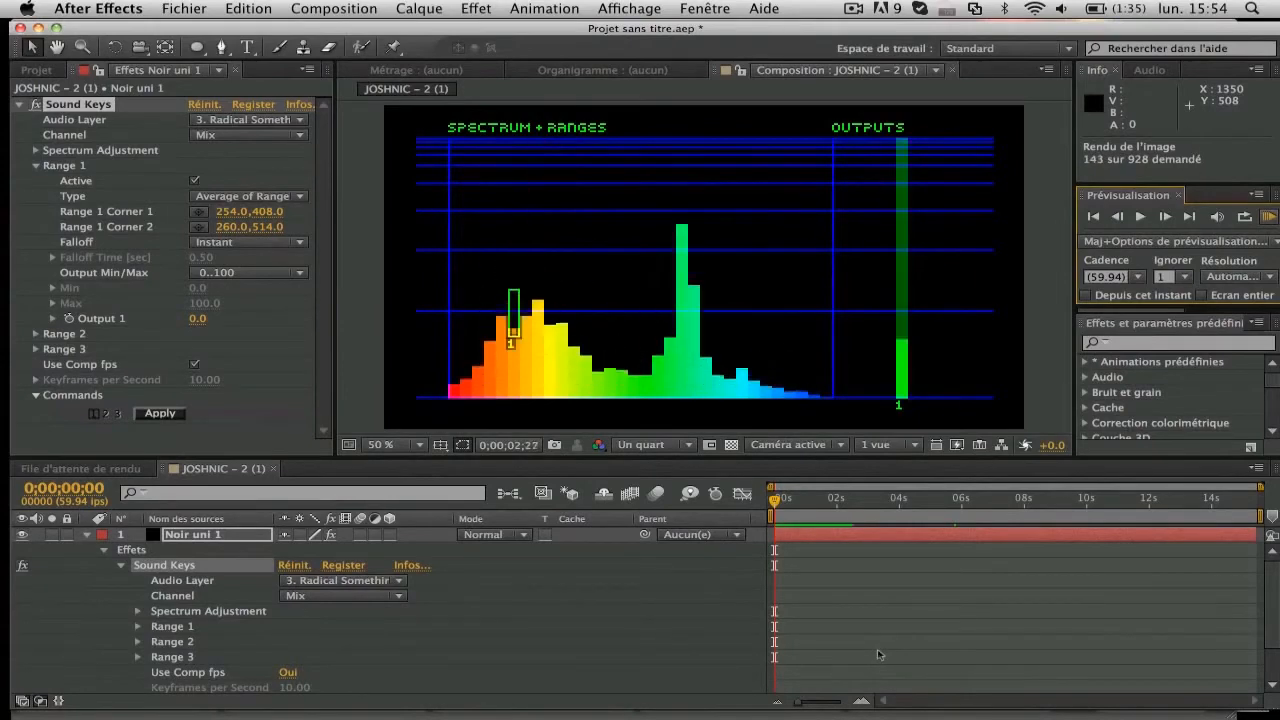
key(space)
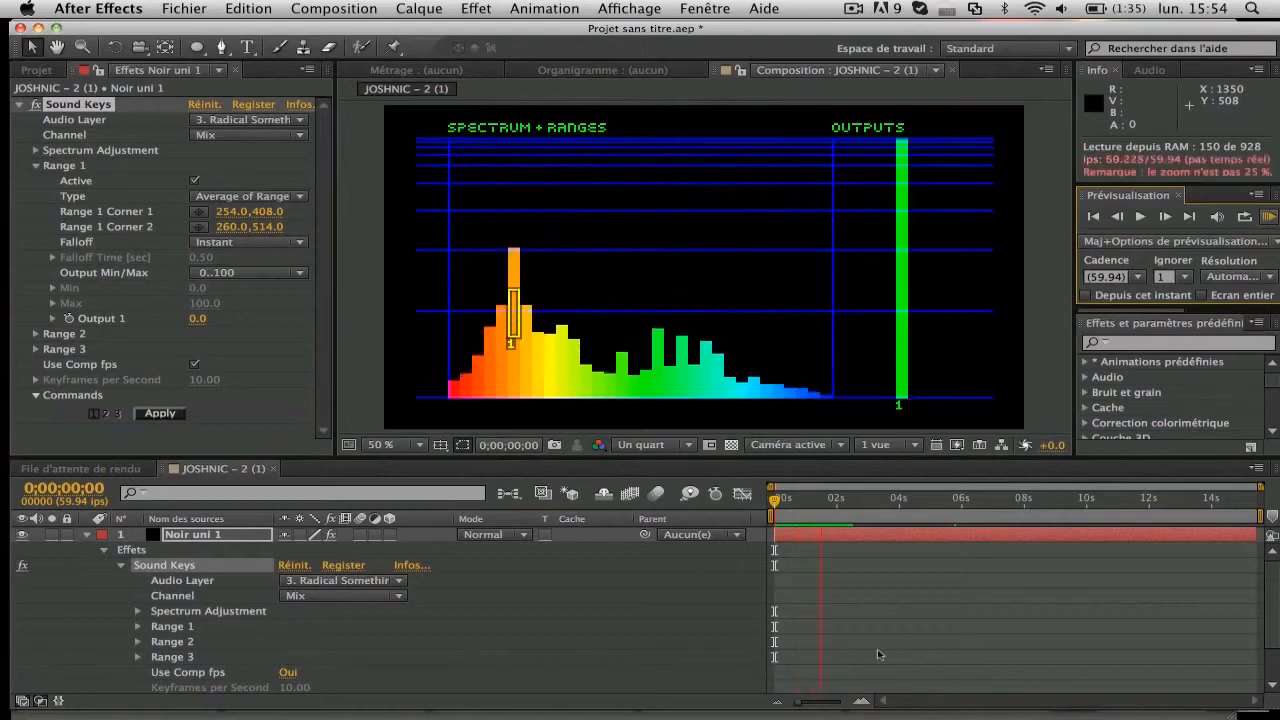
key(space)
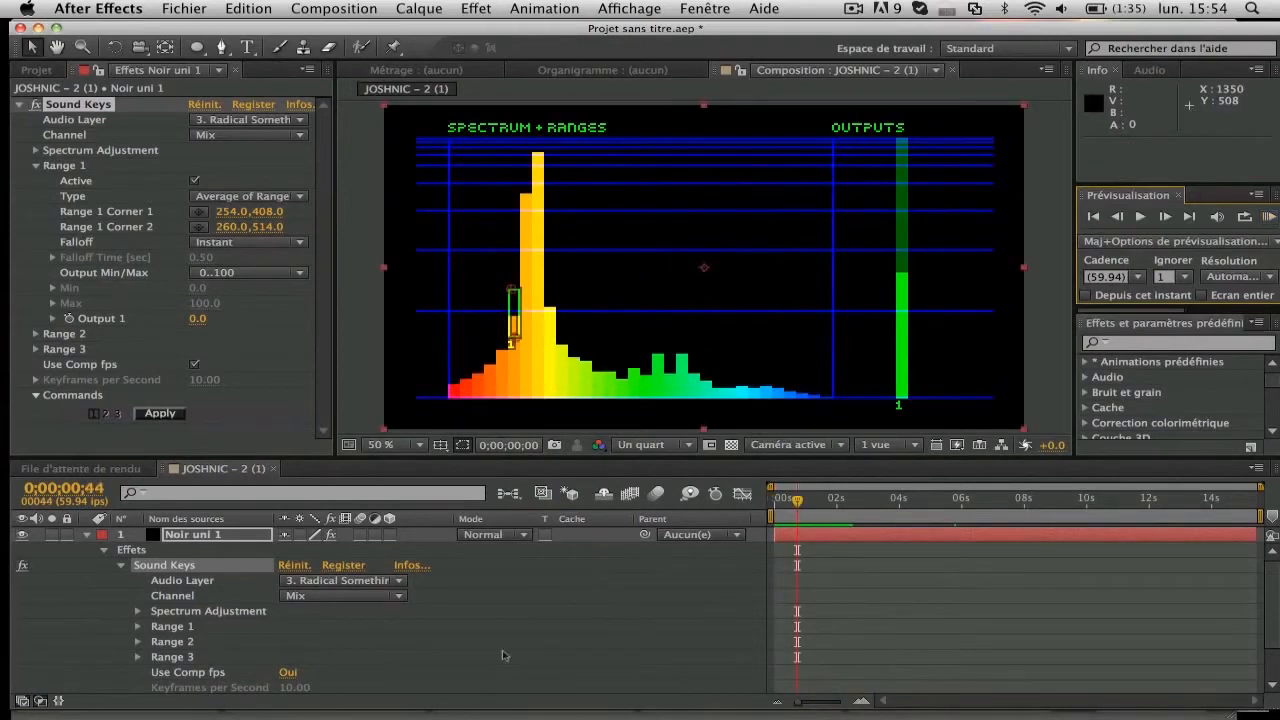
Move the Range 1 corners to 240, 408 and 236, 514 around the neighbouring orange bar and RAM-preview from 0;00;00;00.
drag(518, 342, 507, 341)
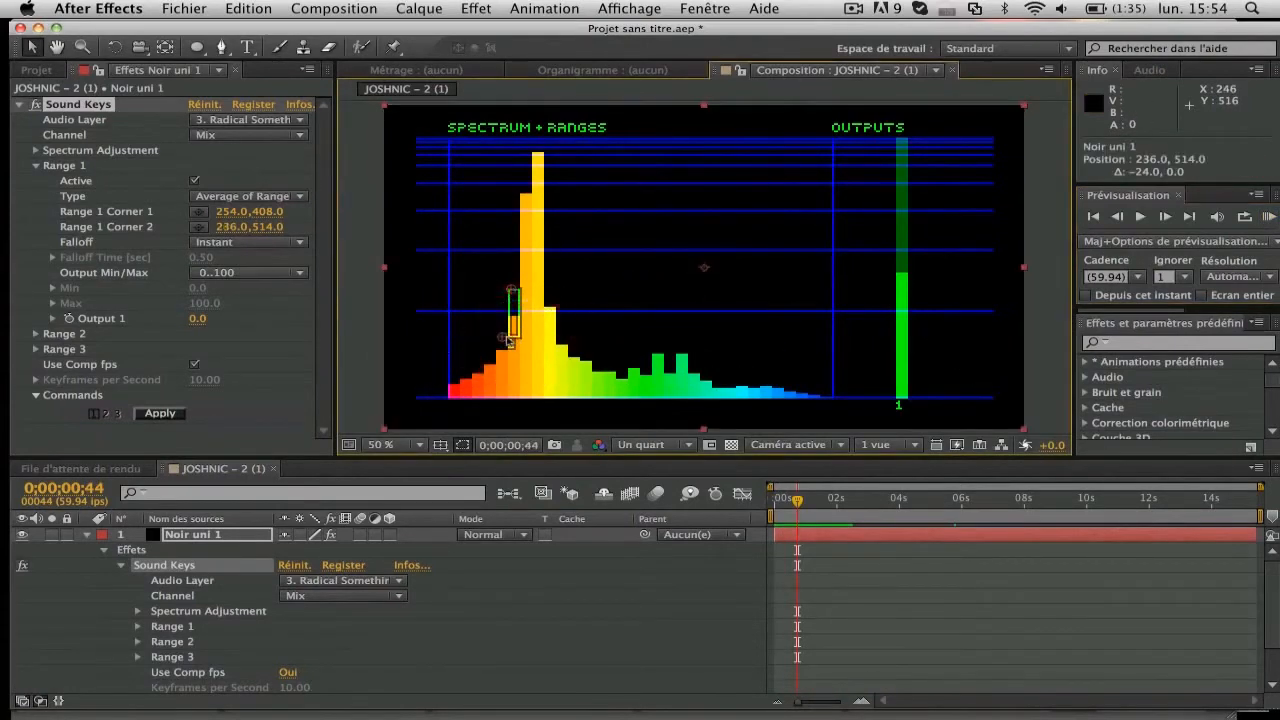
drag(513, 292, 504, 291)
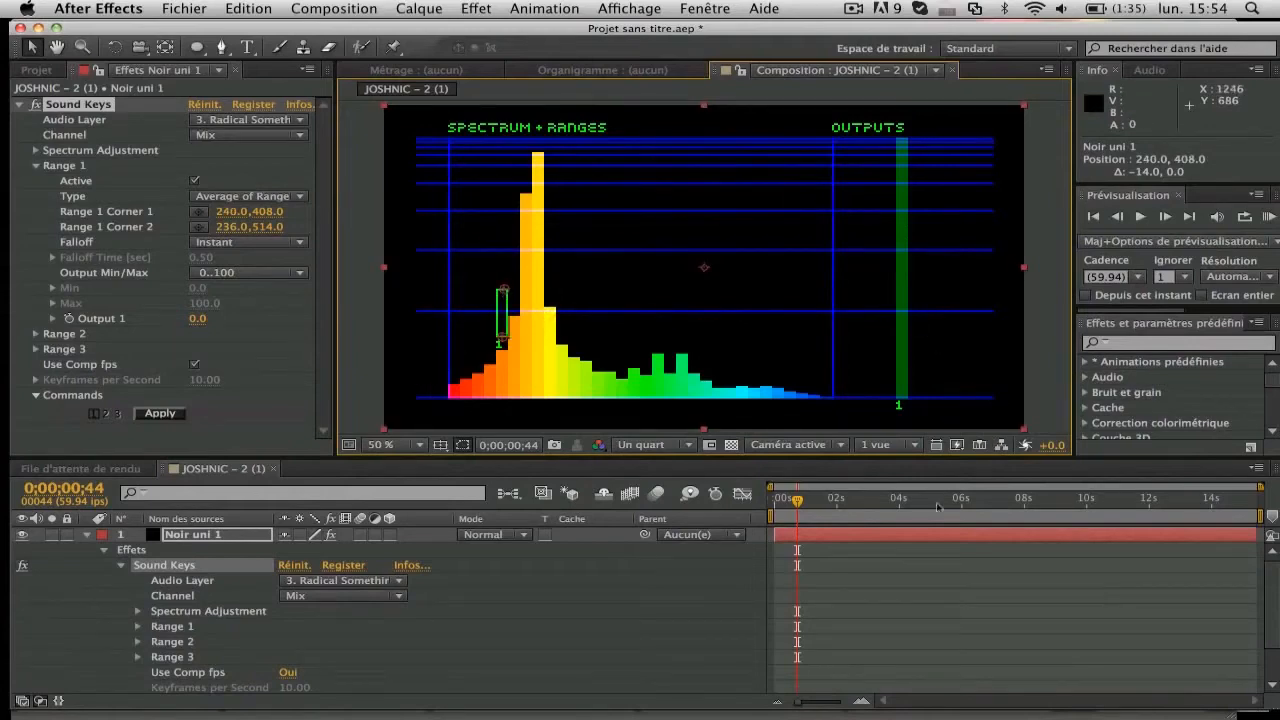
drag(797, 500, 774, 500)
click(1268, 216)
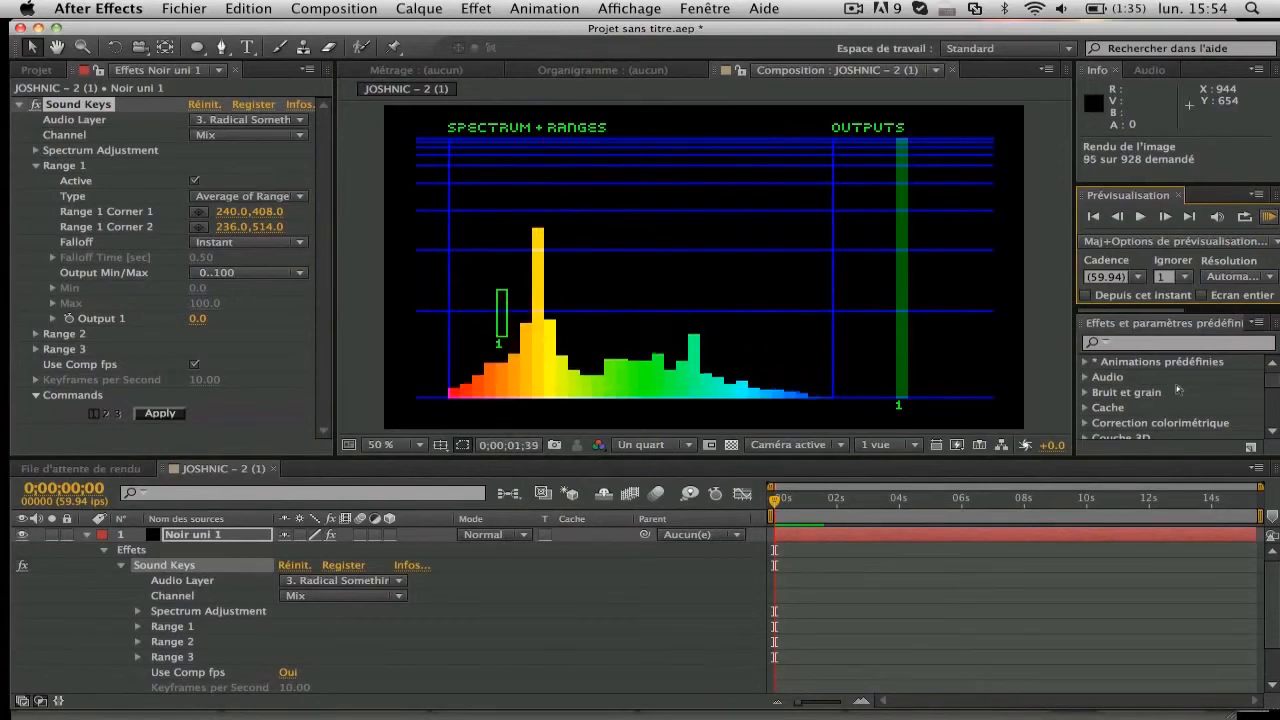
key(space)
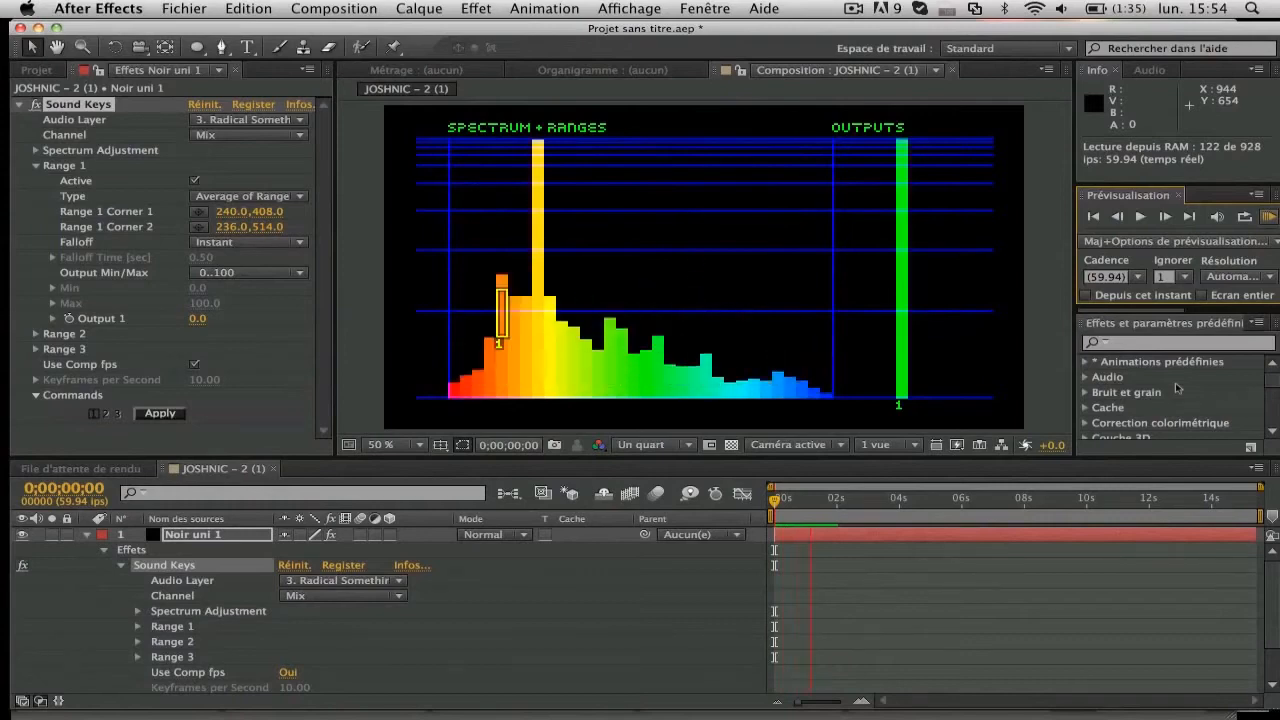
key(space)
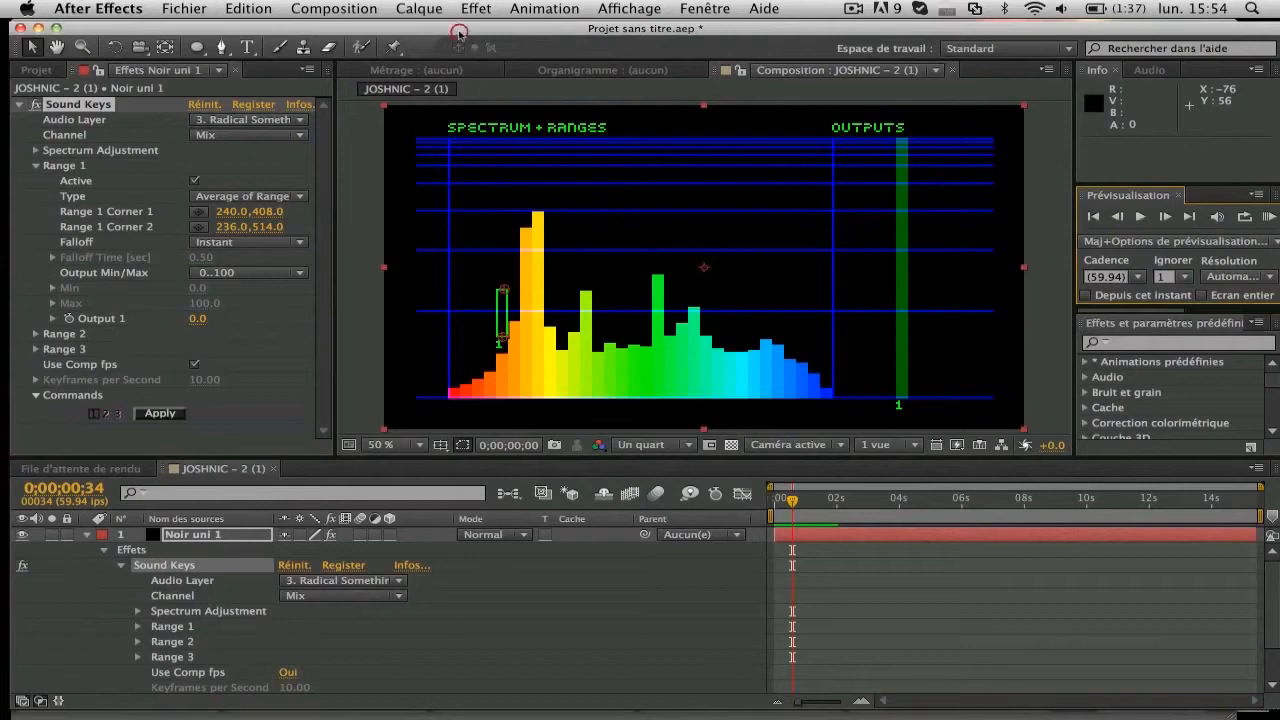
drag(459, 33, 459, 92)
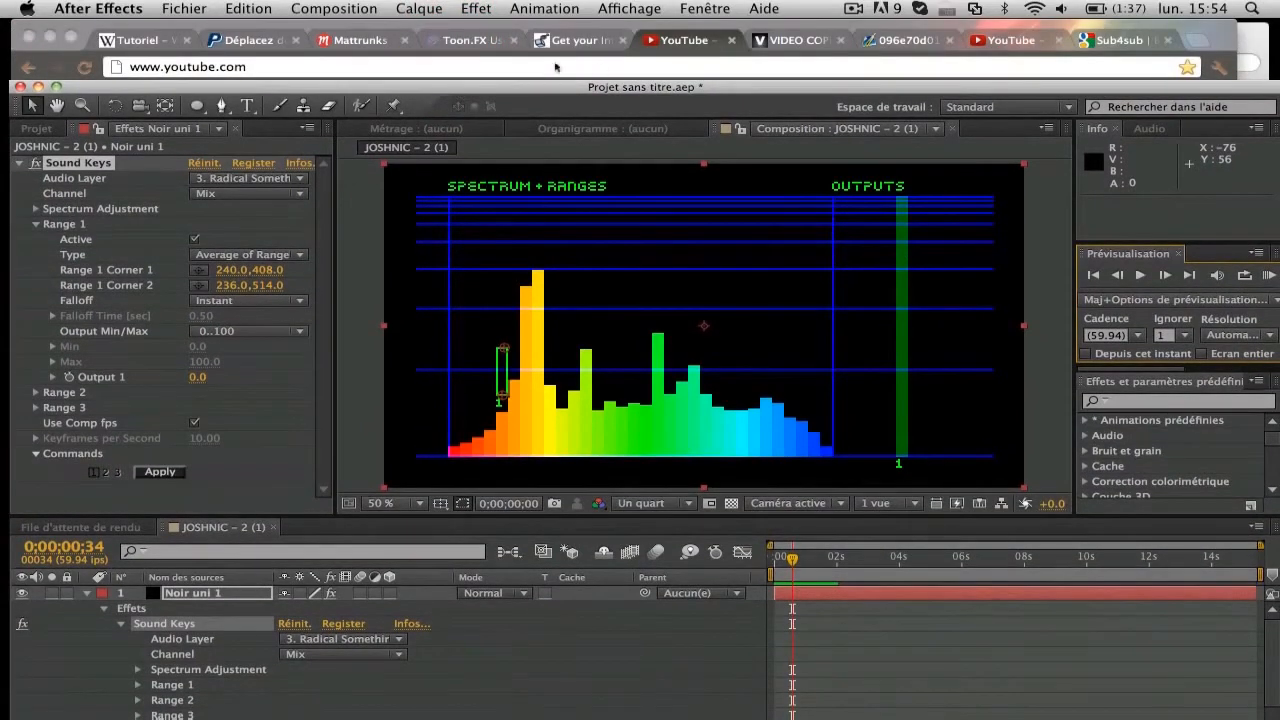
drag(435, 86, 437, 25)
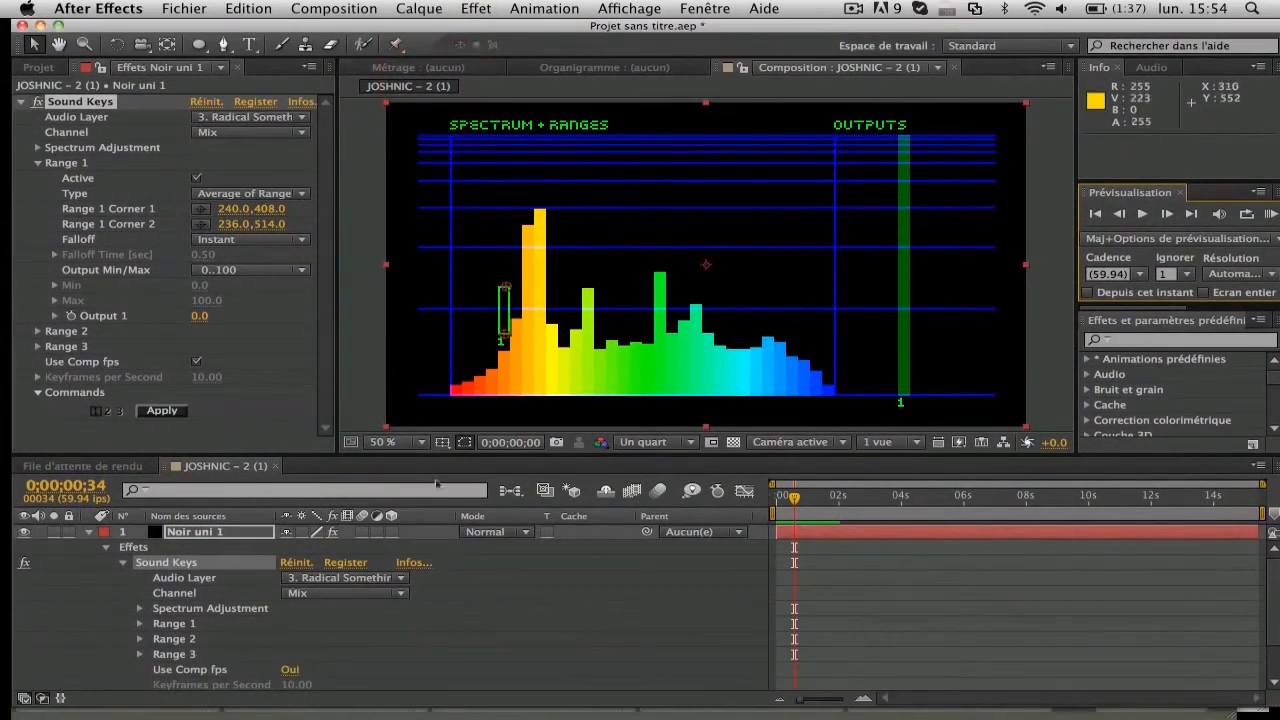
click(89, 532)
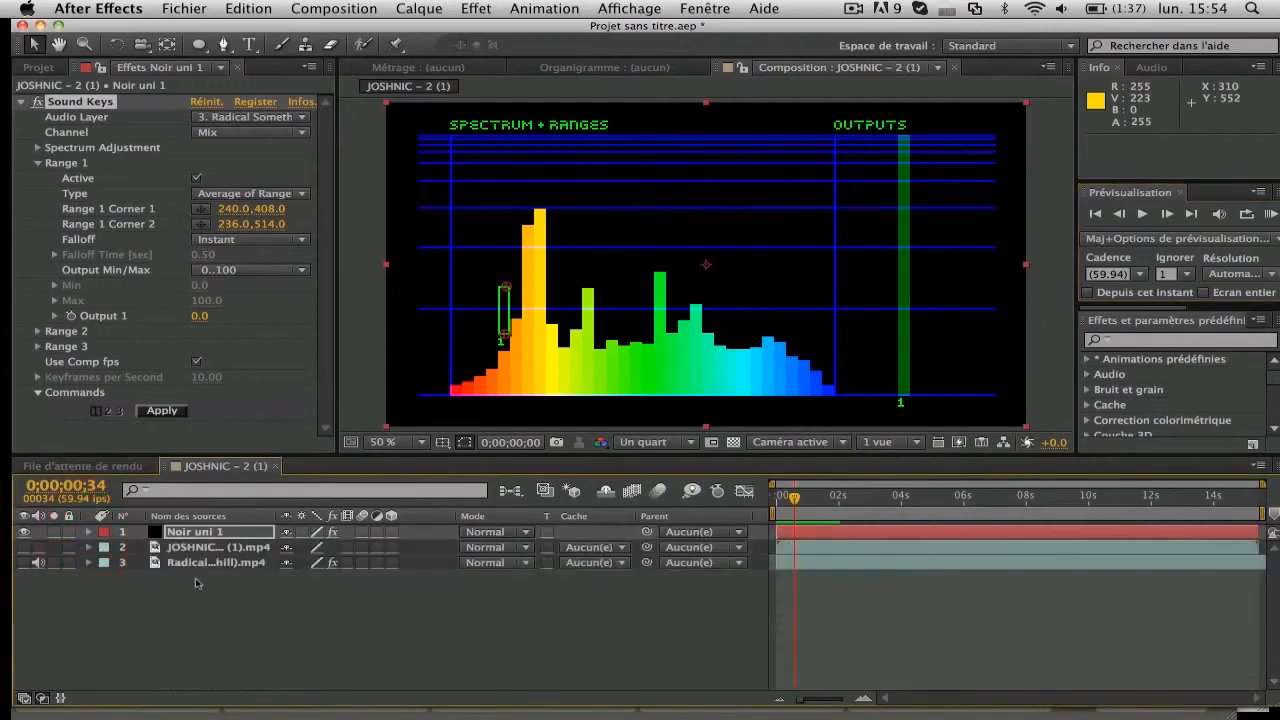
click(89, 532)
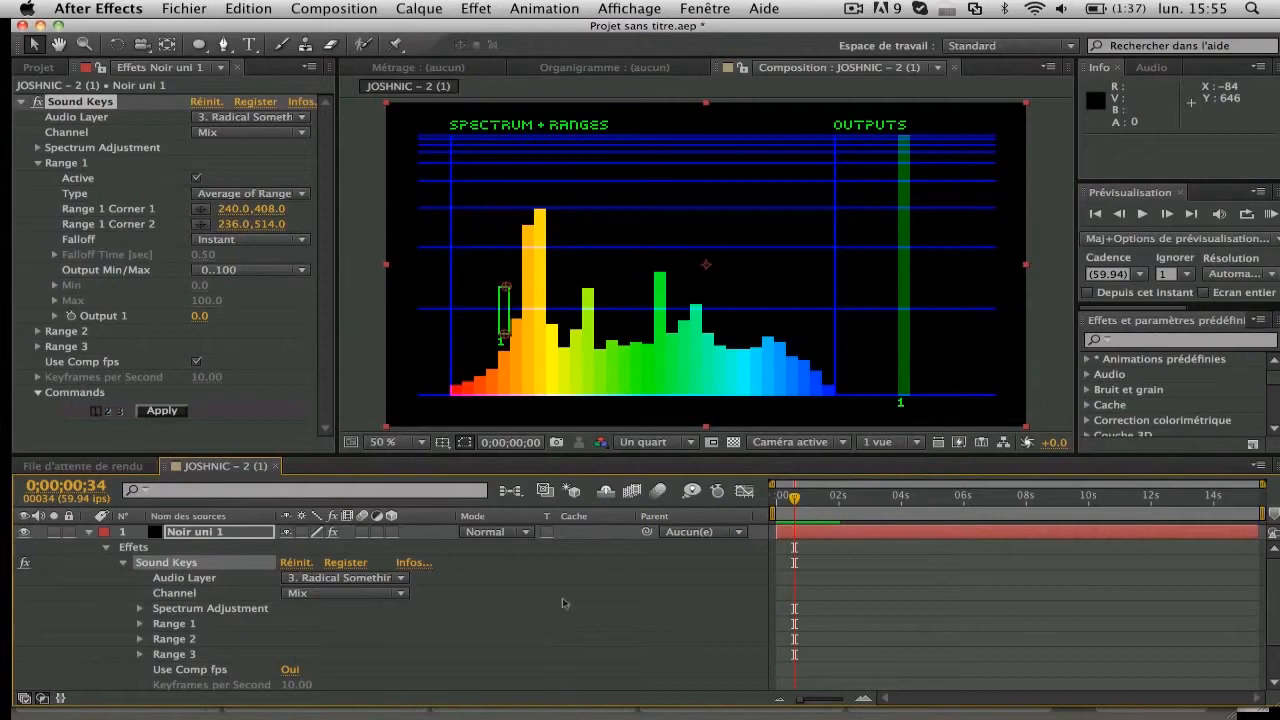
scroll(426, 689, down, 3)
scroll(424, 689, up, 3)
Set the Falloff of Sound Keys Range 1 to Linear.
click(230, 240)
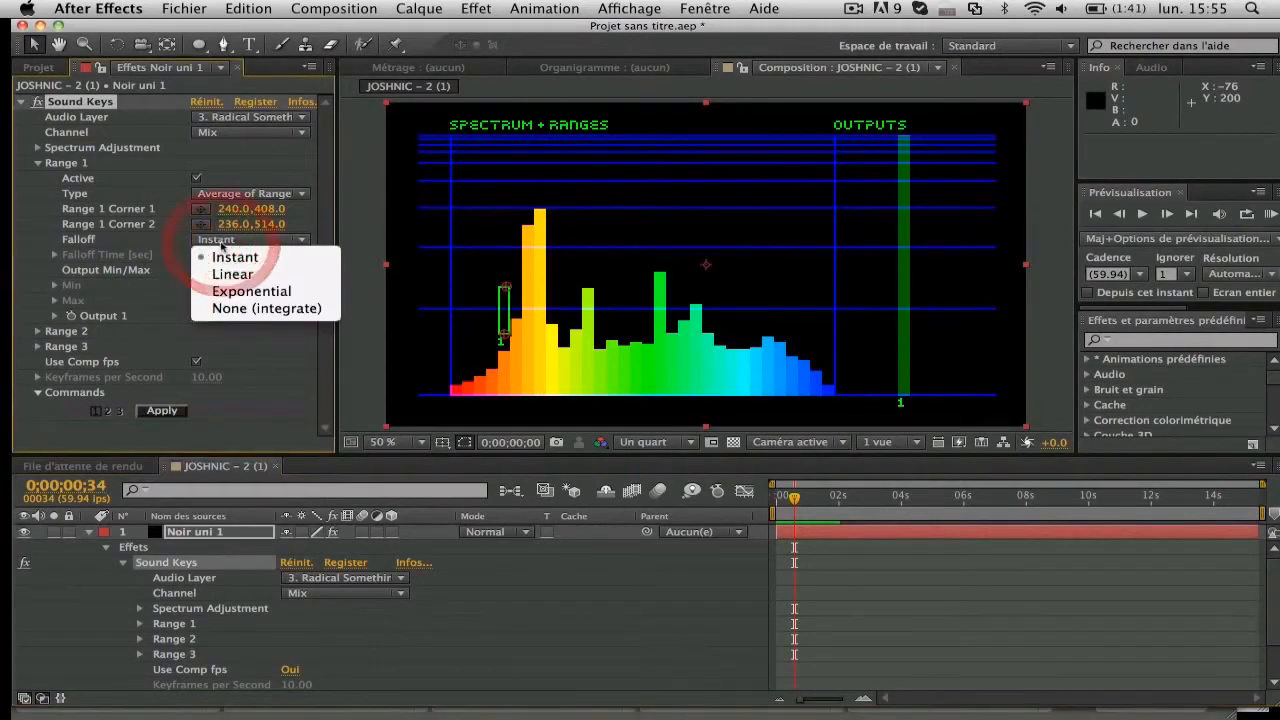
click(231, 276)
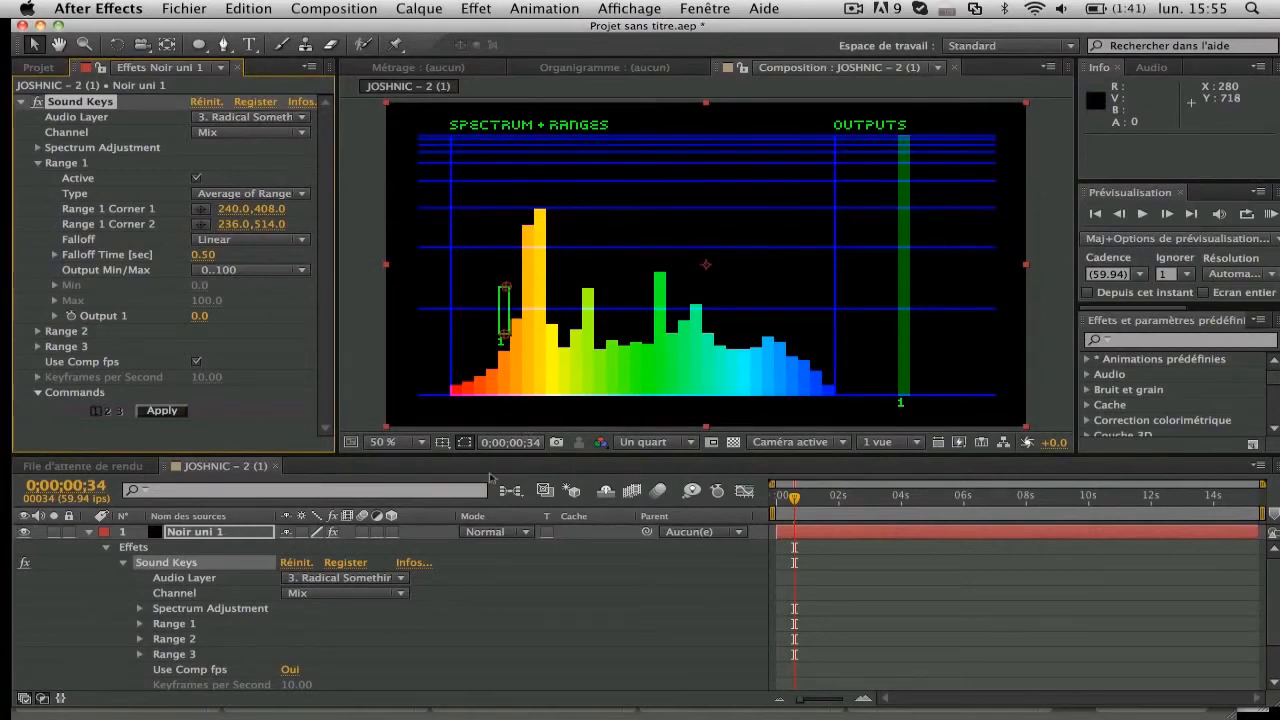
Create a new composition from the project with the proposed settings.
click(38, 67)
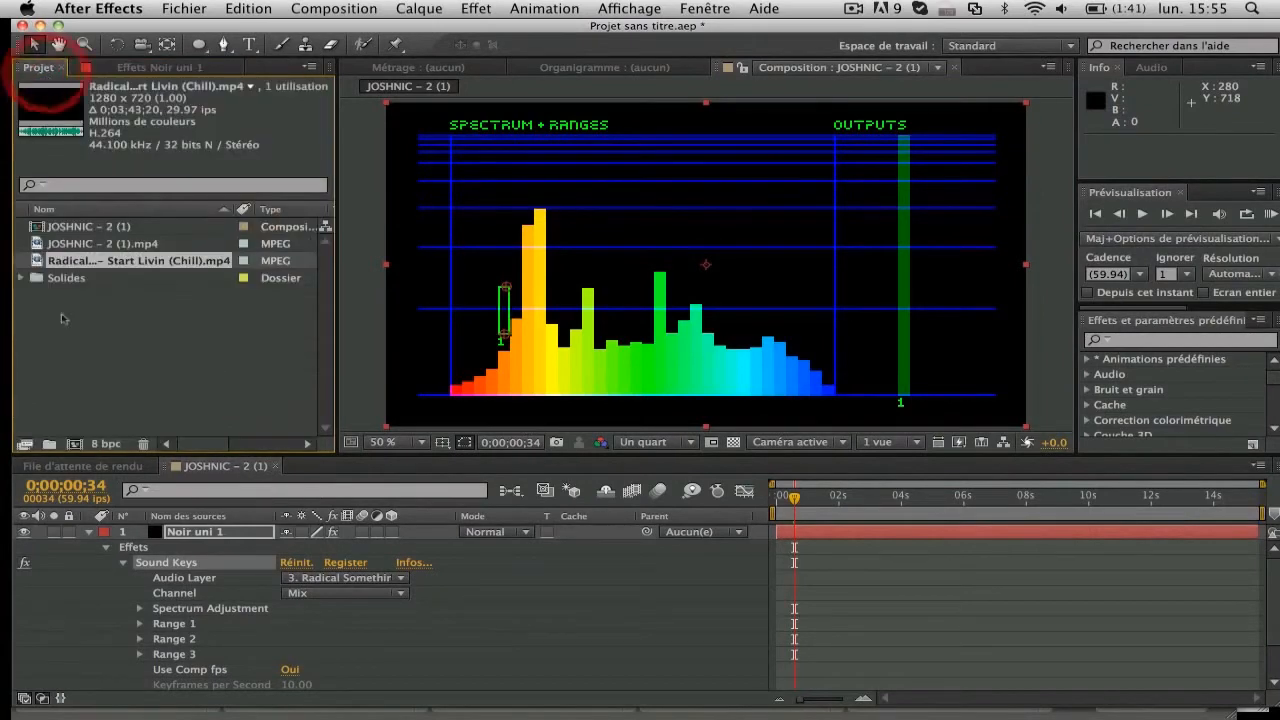
click(75, 443)
click(1002, 535)
Draw a tall, narrow closed triangle with the Pen tool in the left half of the new composition.
click(224, 44)
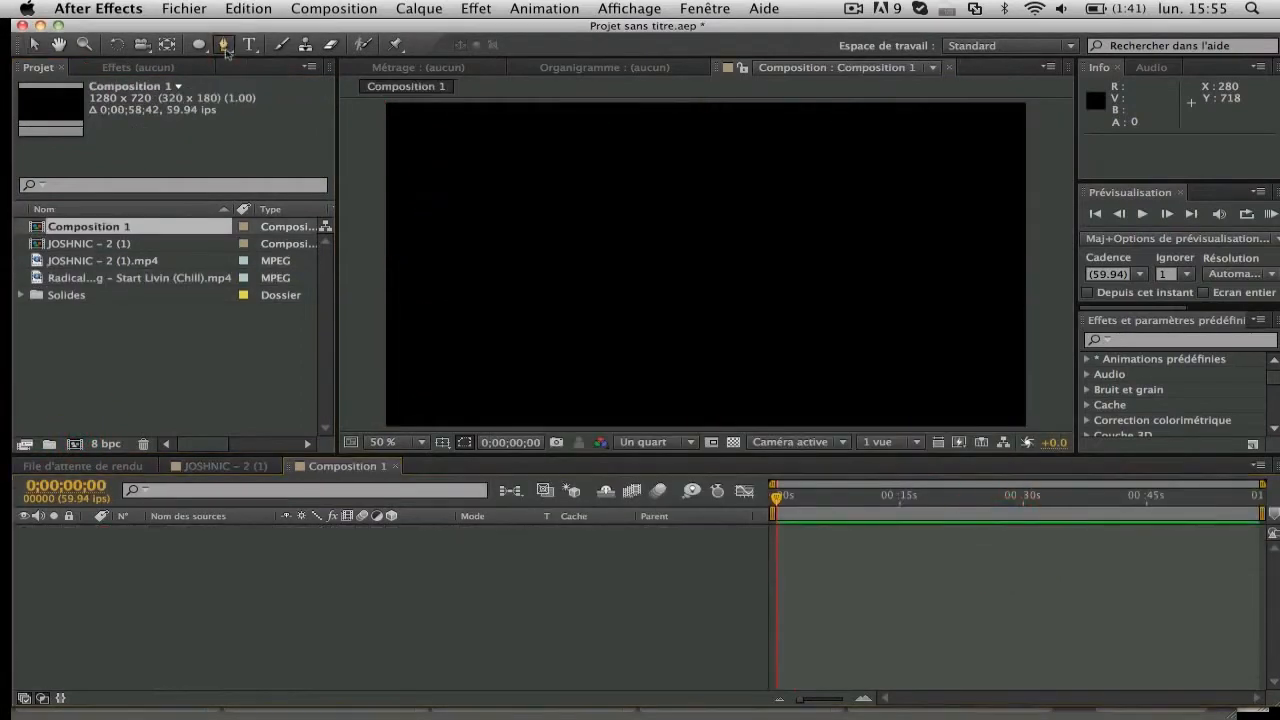
click(522, 392)
click(544, 119)
click(571, 398)
click(522, 392)
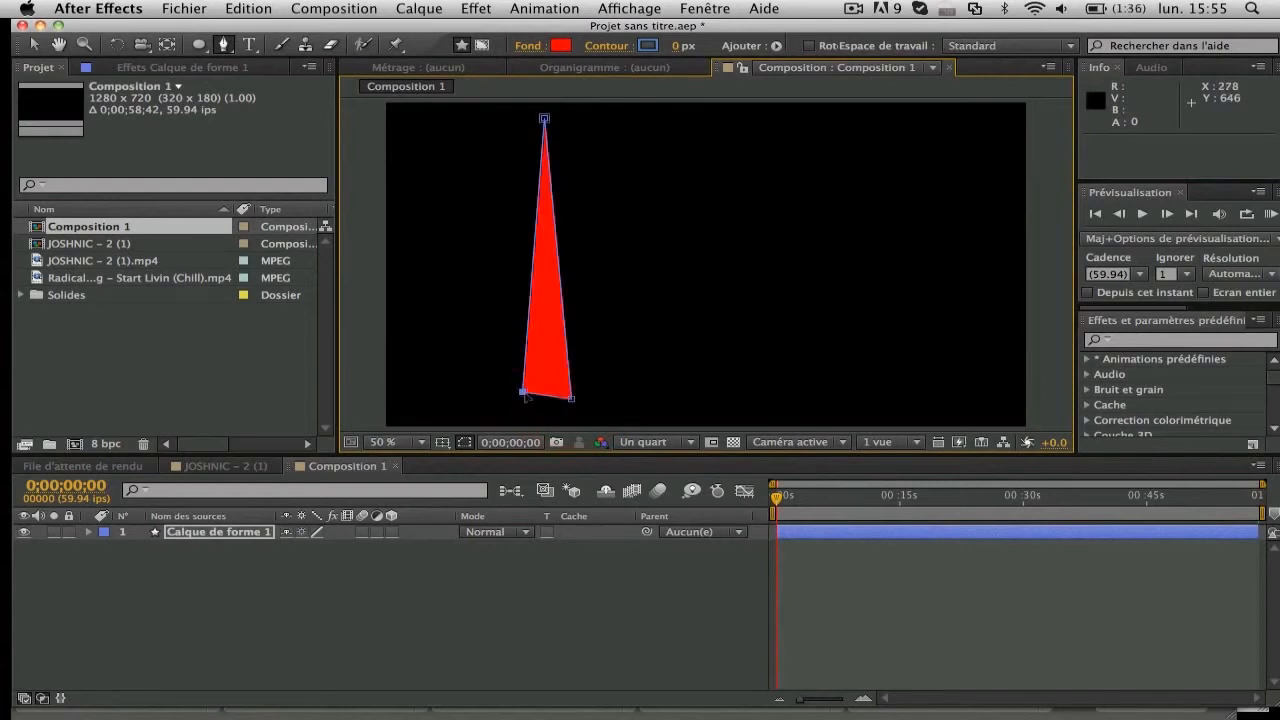
Remove the triangle's fill and set its stroke width to 27 px, keeping the blue stroke colour.
click(648, 46)
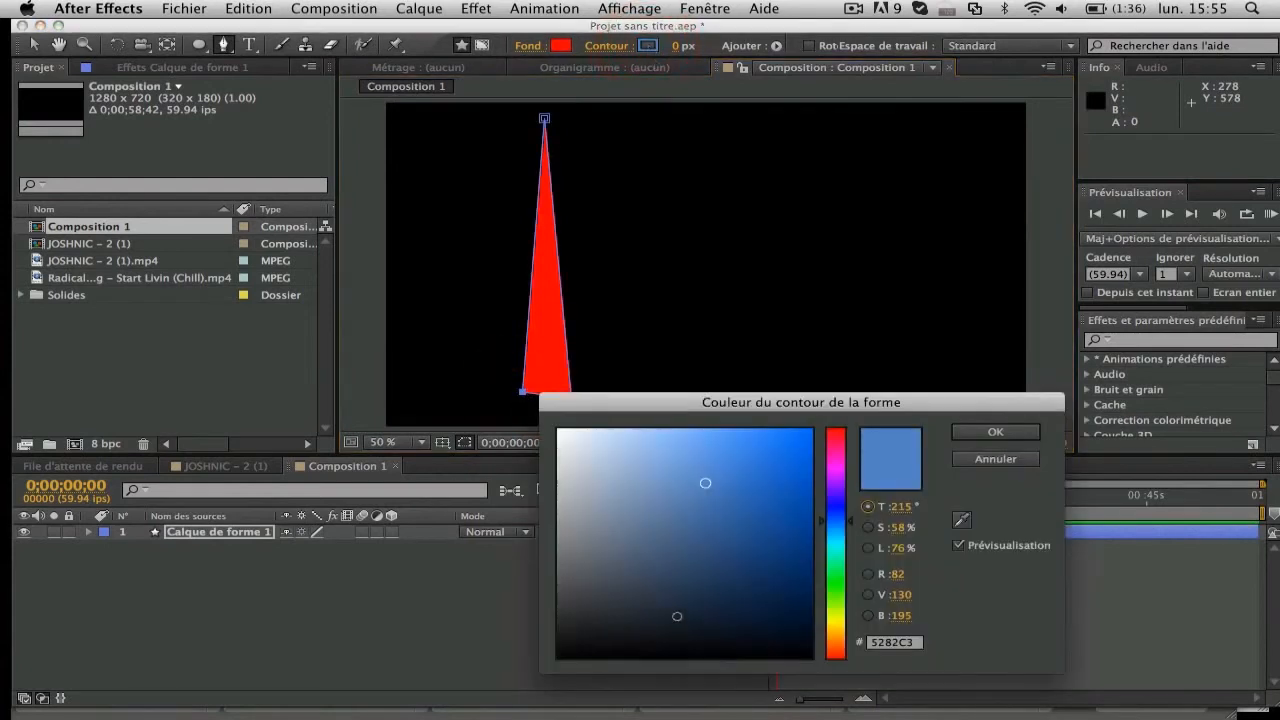
click(995, 459)
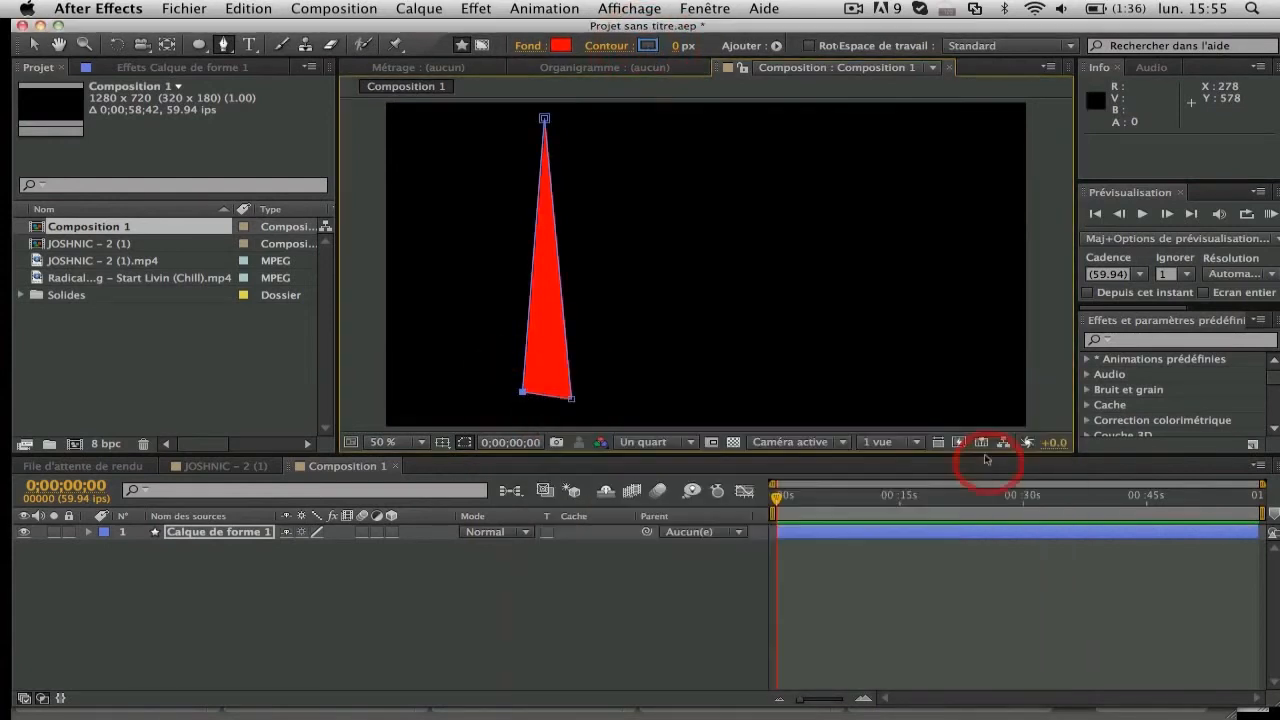
click(531, 48)
click(581, 326)
key(Return)
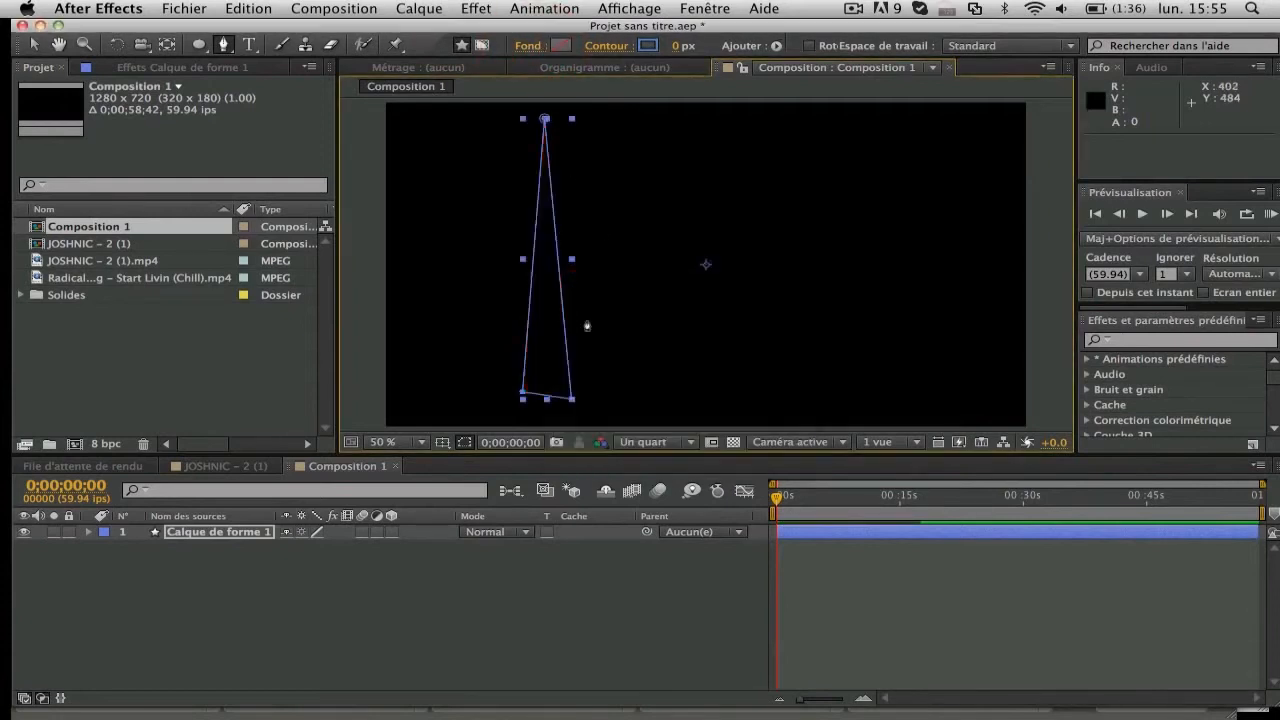
drag(677, 45, 707, 45)
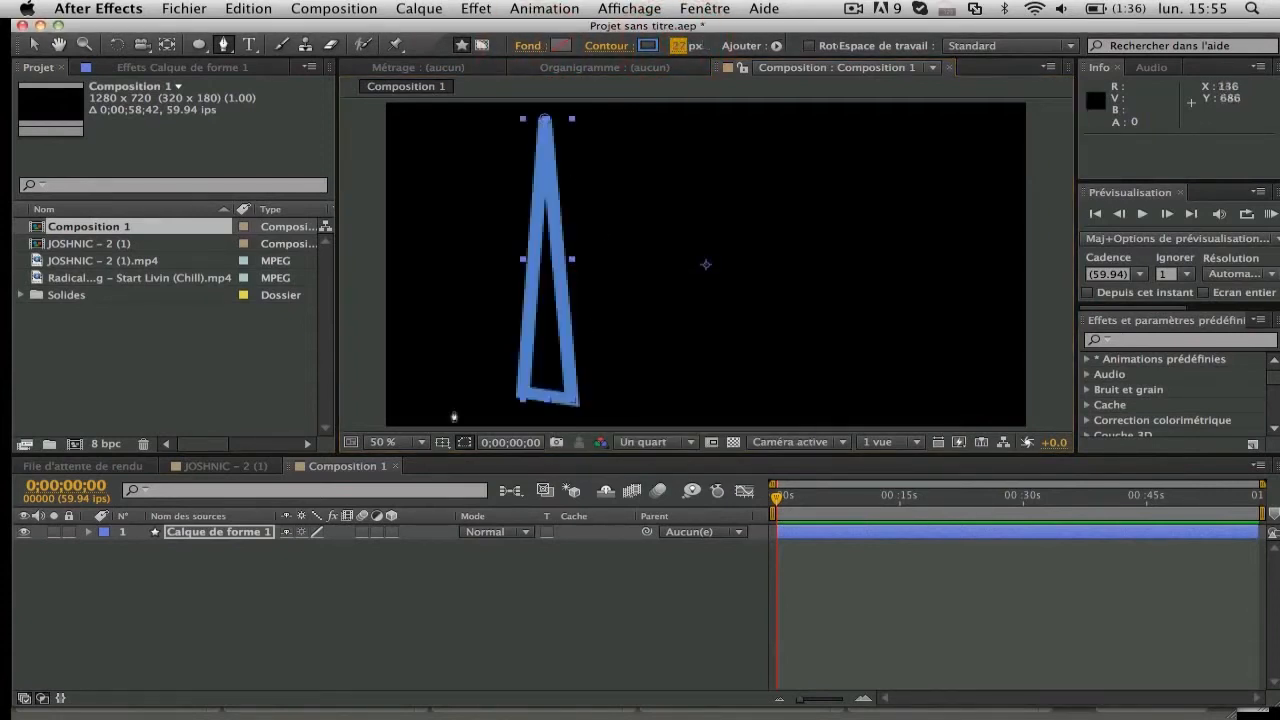
click(33, 46)
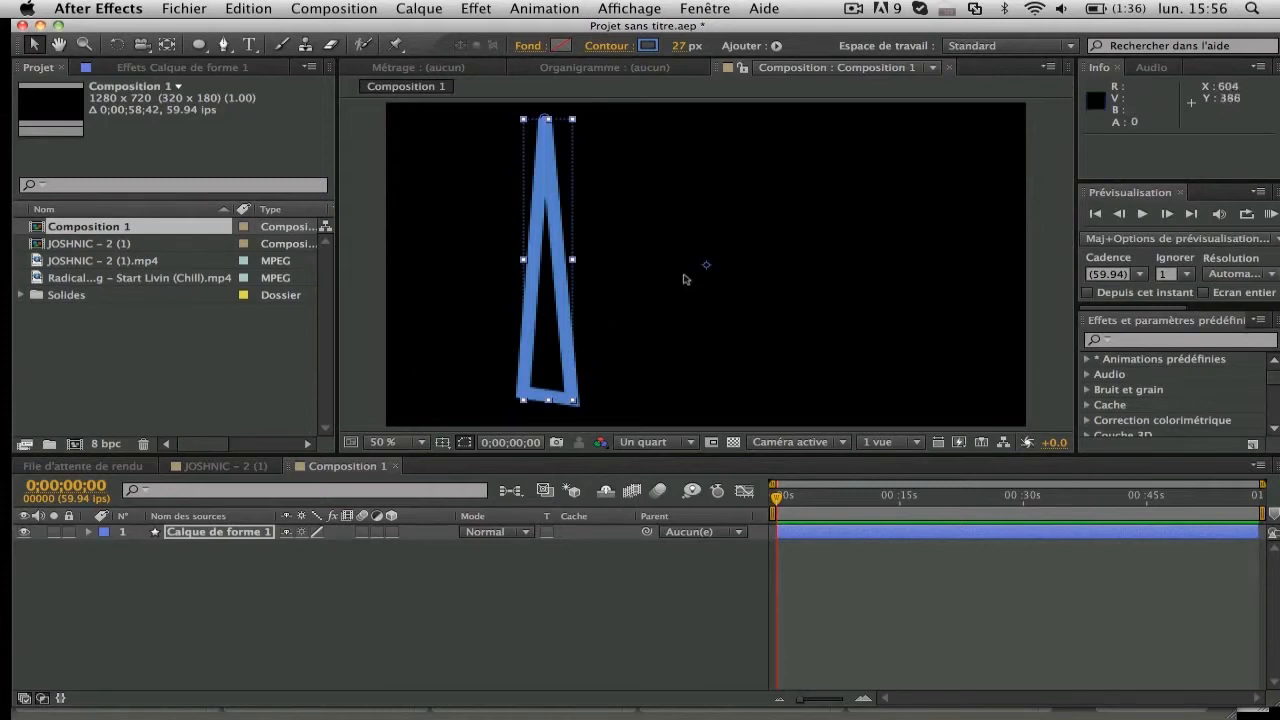
Delete the triangle layer and draw an open Pen path that rises steeply to a peak and falls along a long curve.
click(785, 532)
key(Delete)
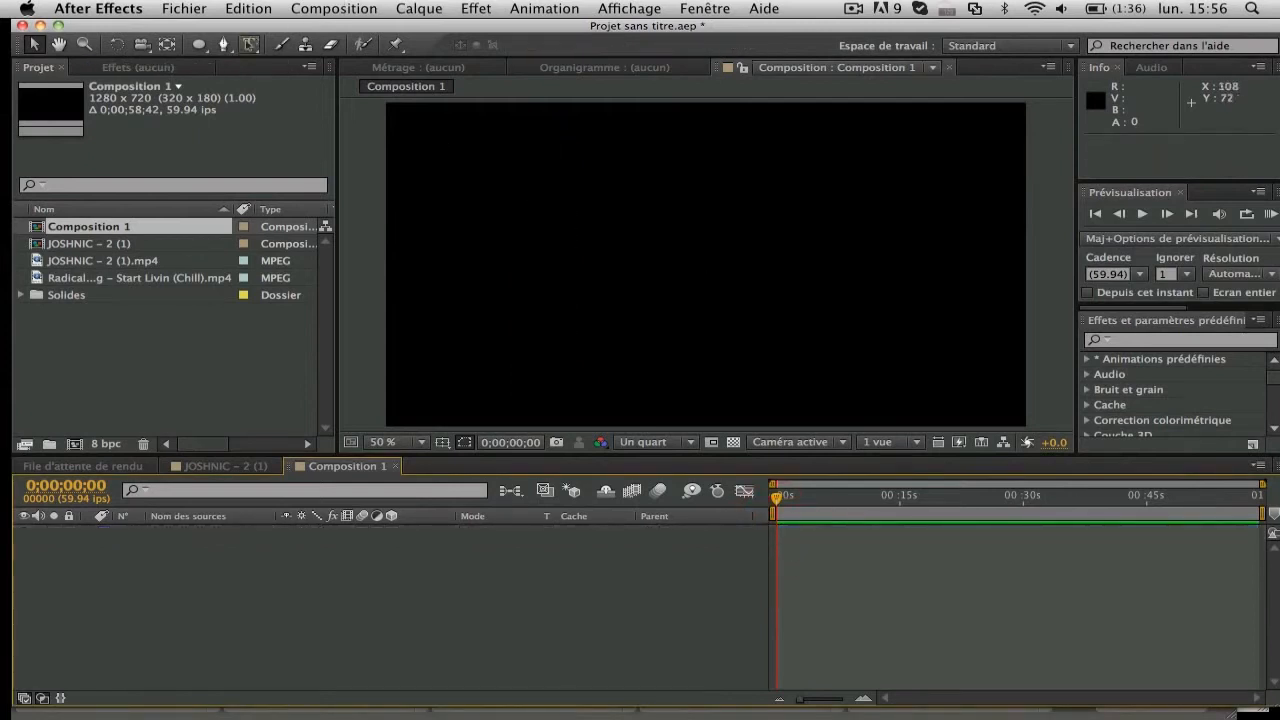
click(223, 45)
click(459, 385)
click(514, 101)
drag(917, 384, 935, 574)
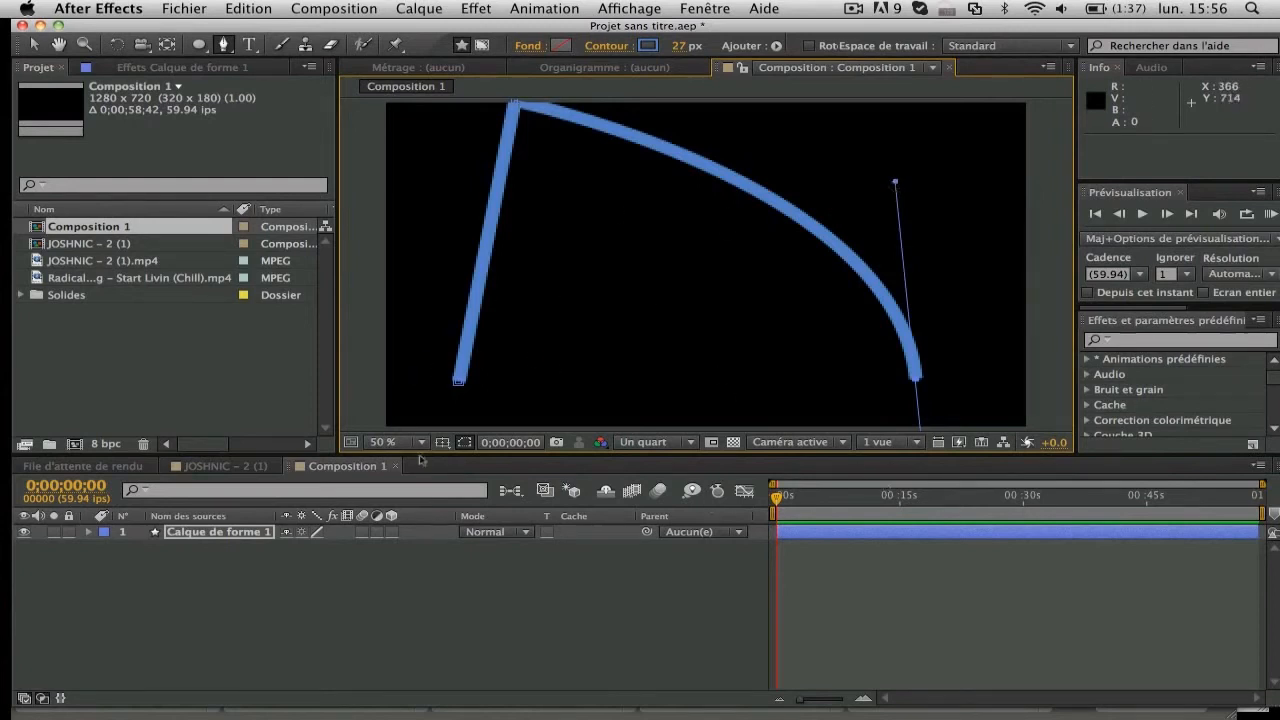
Return to the JOSHNIC – 2 (1) composition and apply Sound Keys on the black solid to generate the Output 1 keyframes.
click(228, 466)
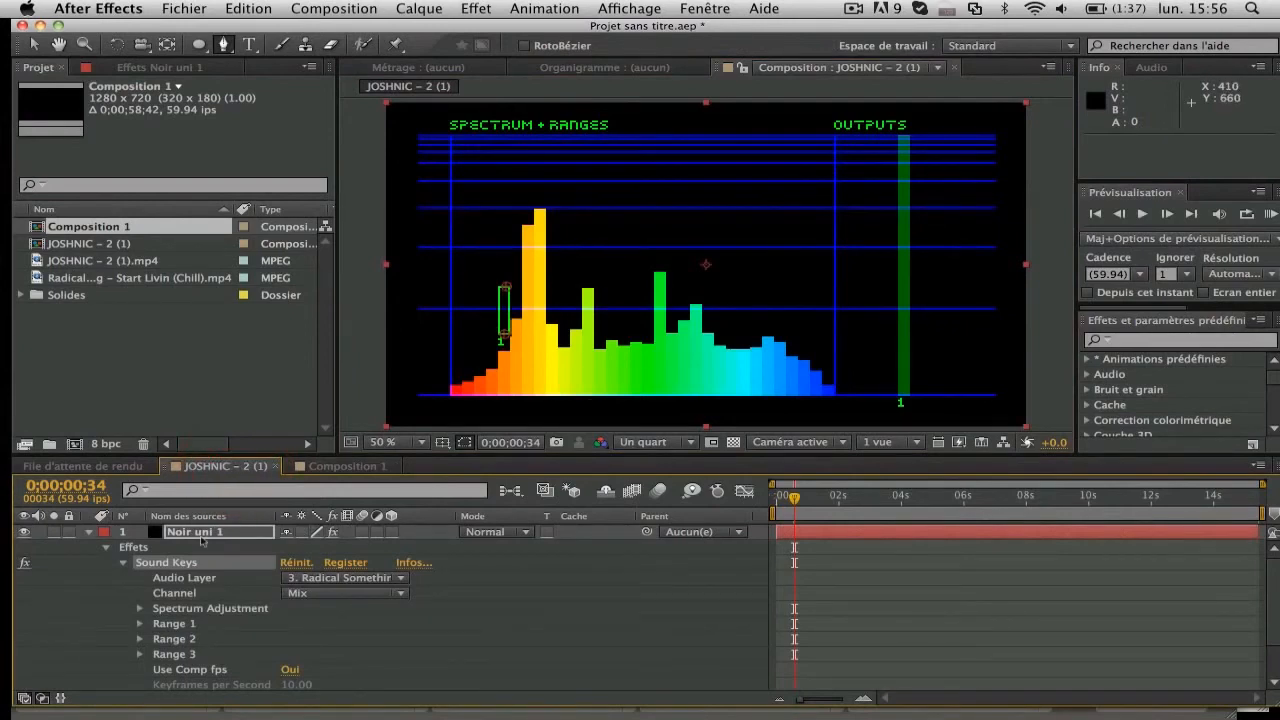
click(150, 67)
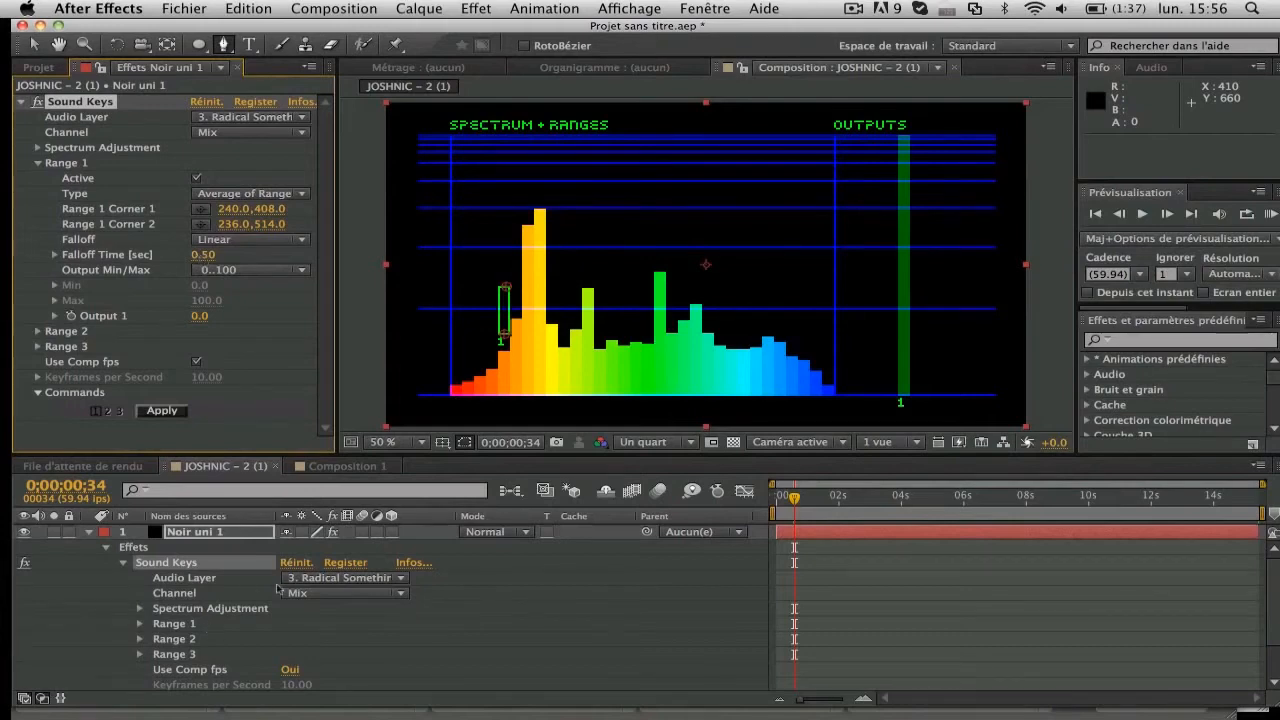
click(162, 411)
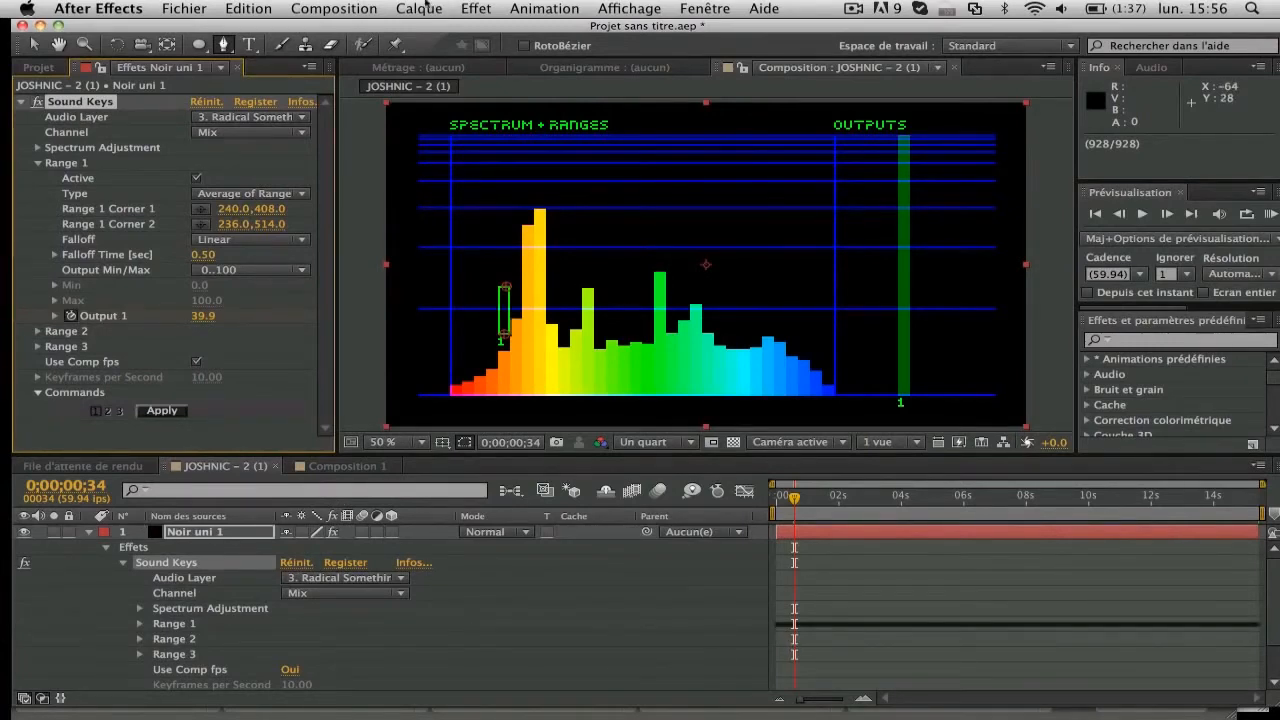
Create an adjustment layer above the black solid and apply the Géométrie distortion effect to it.
click(428, 7)
mouse_move(428, 30)
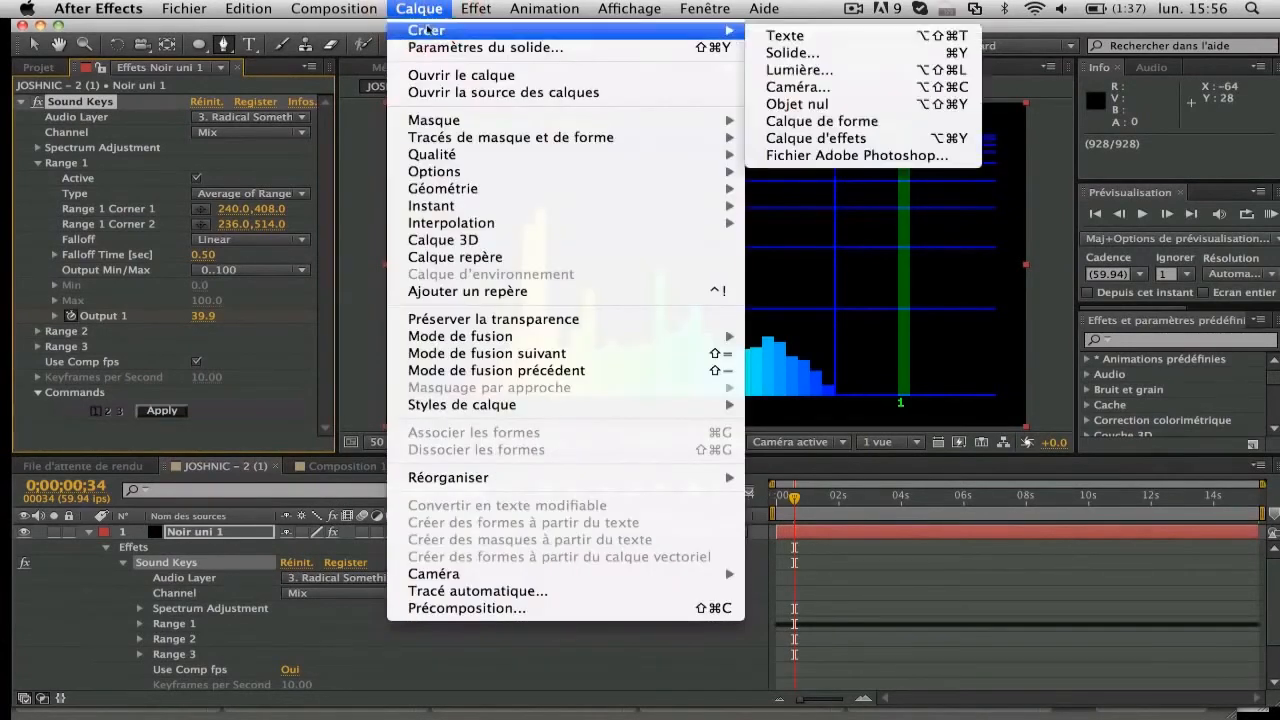
click(880, 138)
click(419, 8)
mouse_move(476, 8)
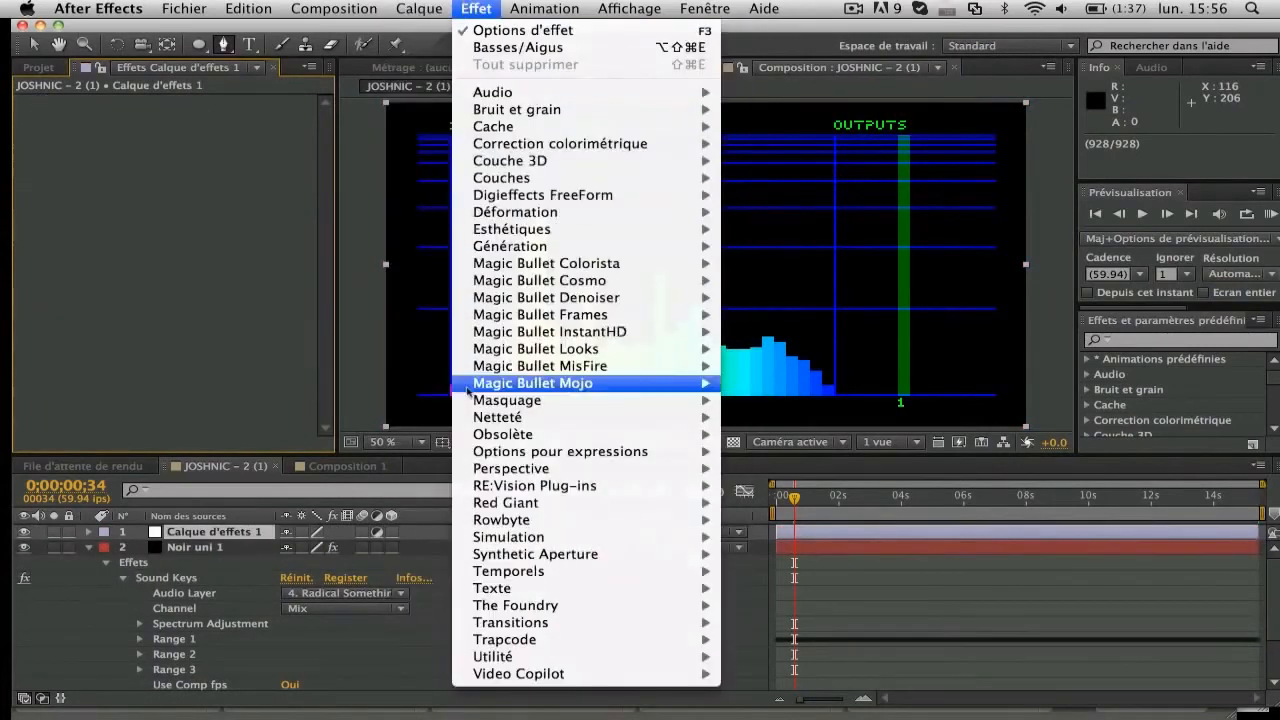
mouse_move(586, 216)
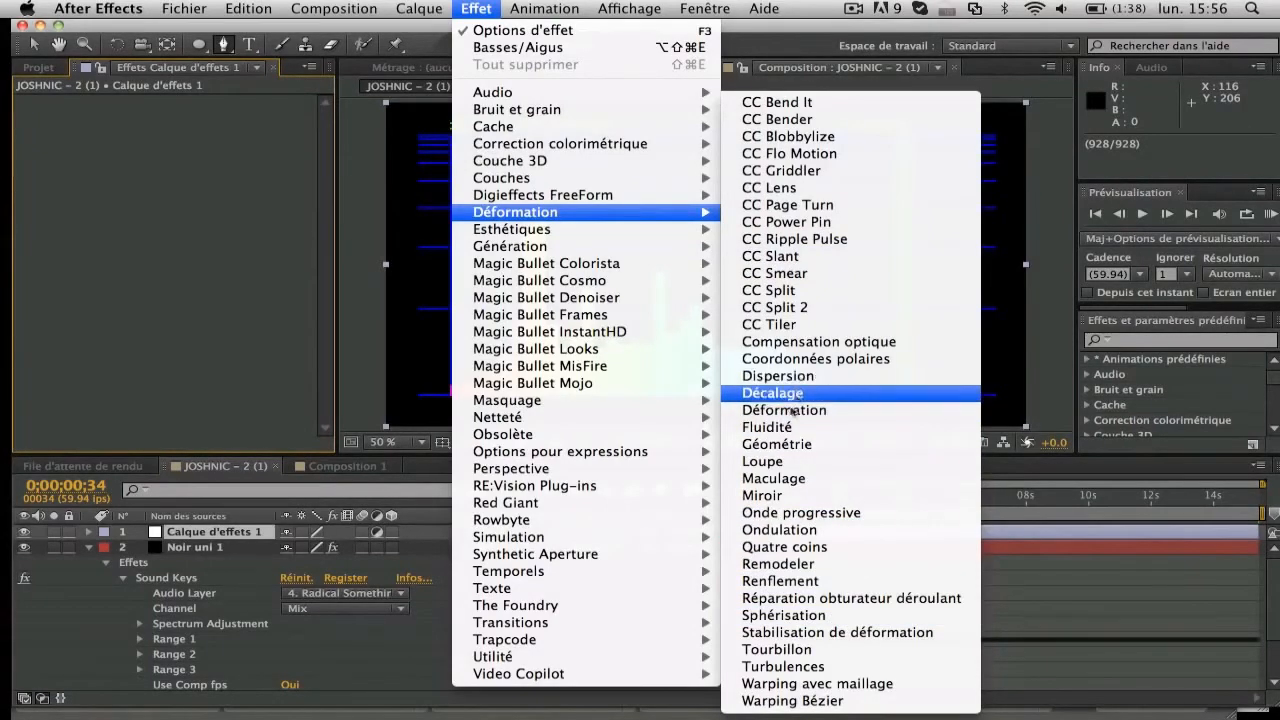
click(778, 444)
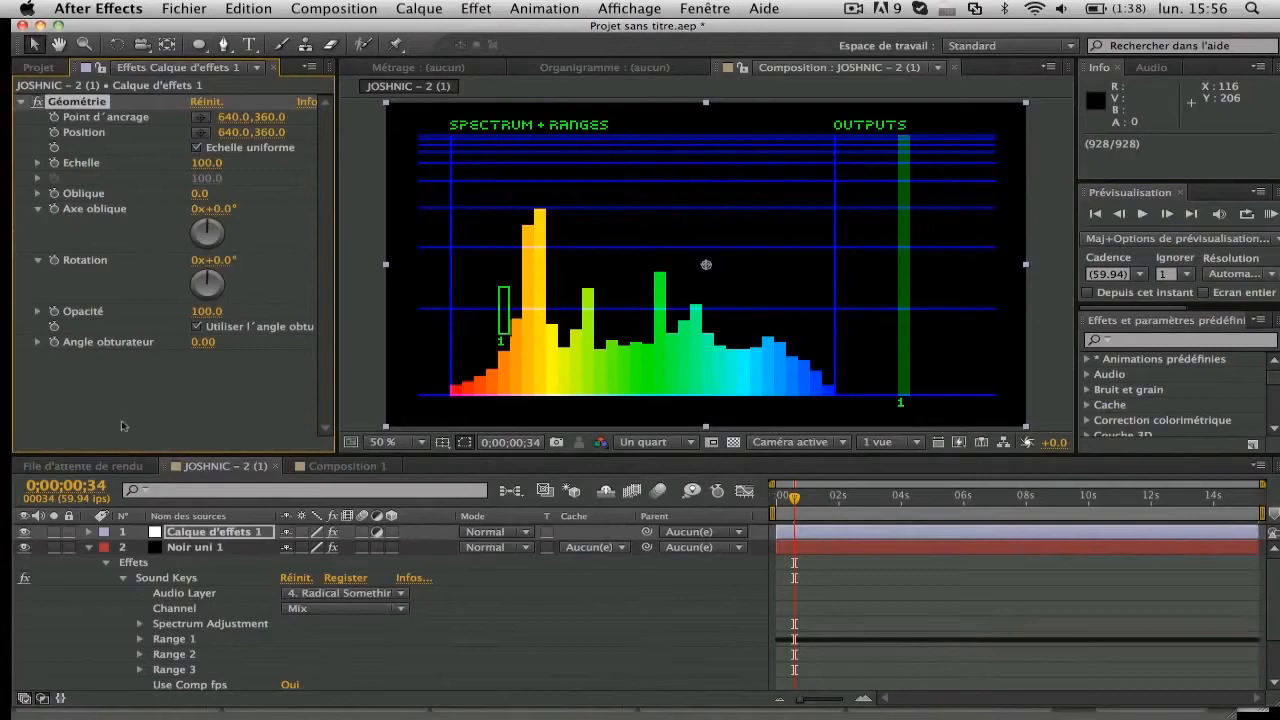
Collapse the black solid's properties, hide that layer and show the JOSHNIC gameplay layer.
click(85, 548)
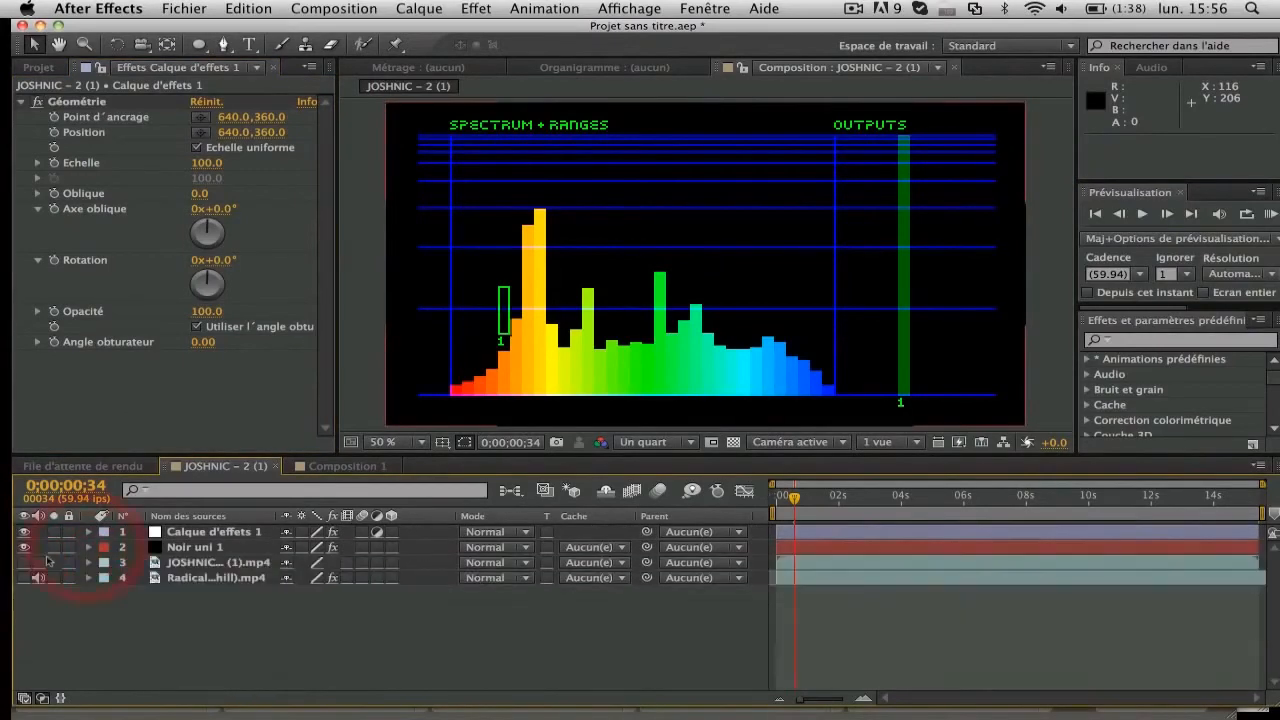
click(25, 562)
click(25, 562)
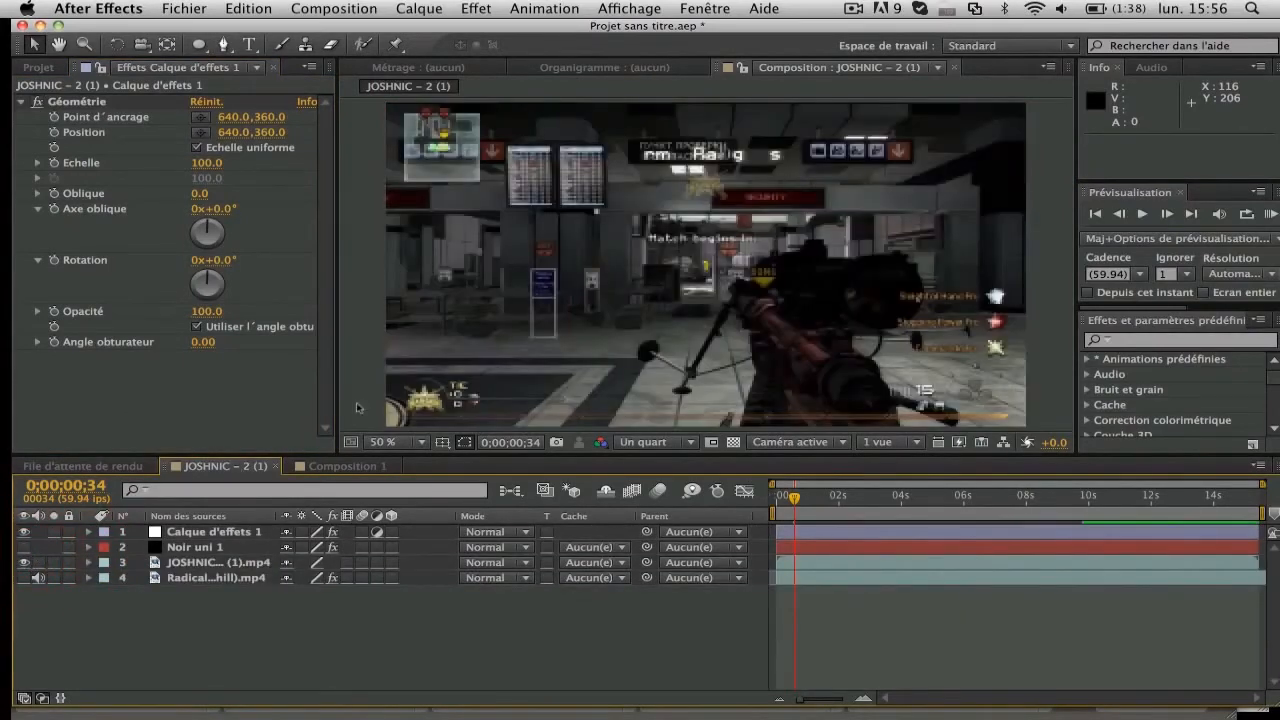
Try the Géométrie effect's Echelle at 127 and reset it to 100.
drag(207, 163, 228, 160)
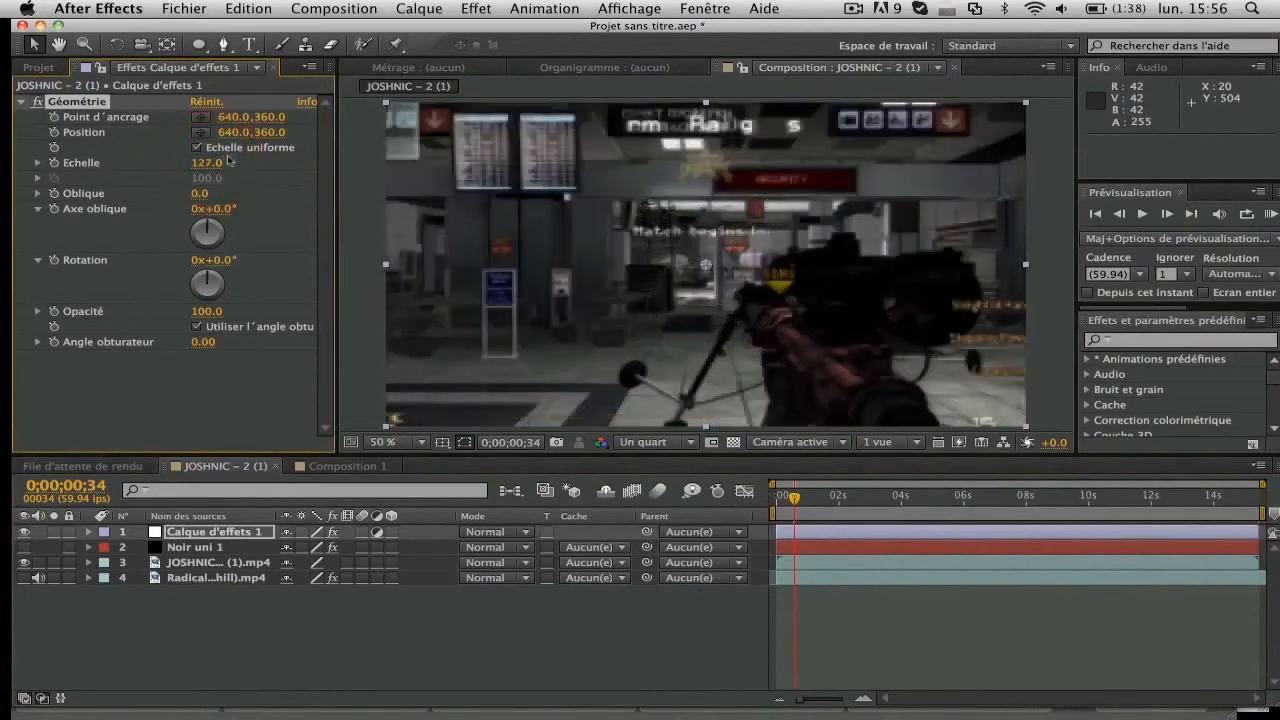
click(198, 163)
text(100)
click(194, 462)
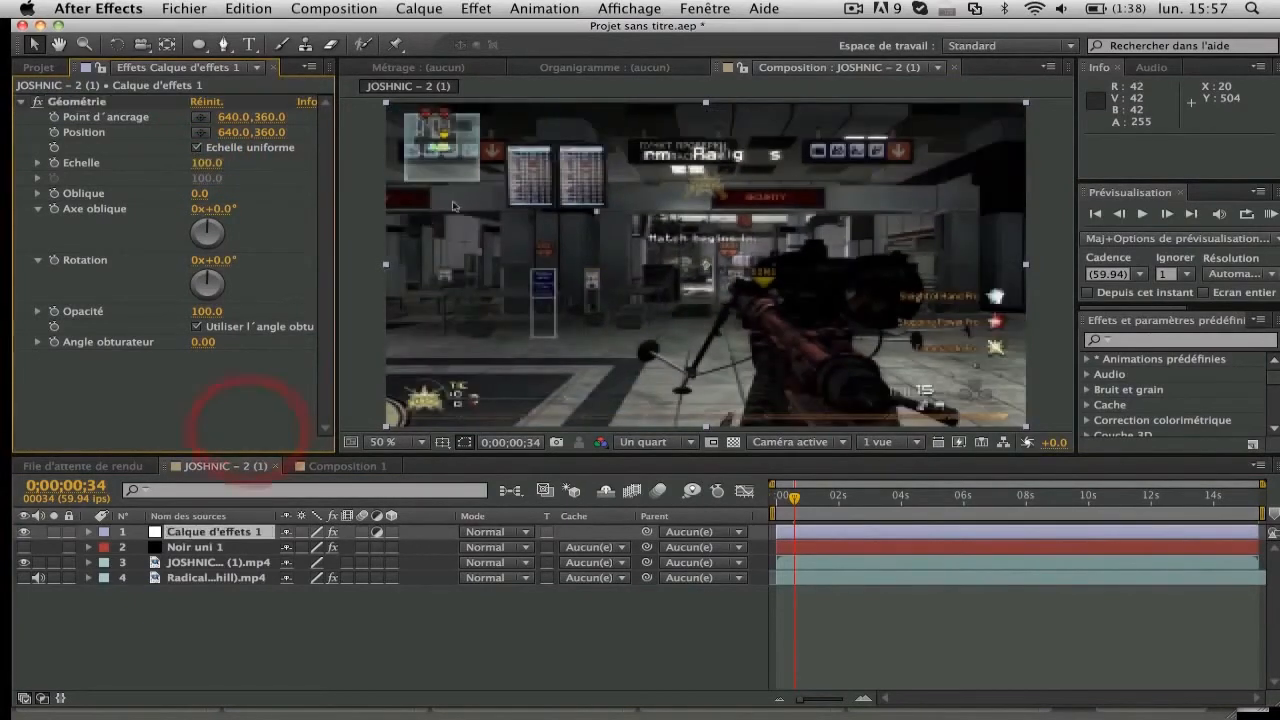
Apply the Déformation distortion effect to the adjustment layer and set its Style de déformation to Dilatation.
click(476, 8)
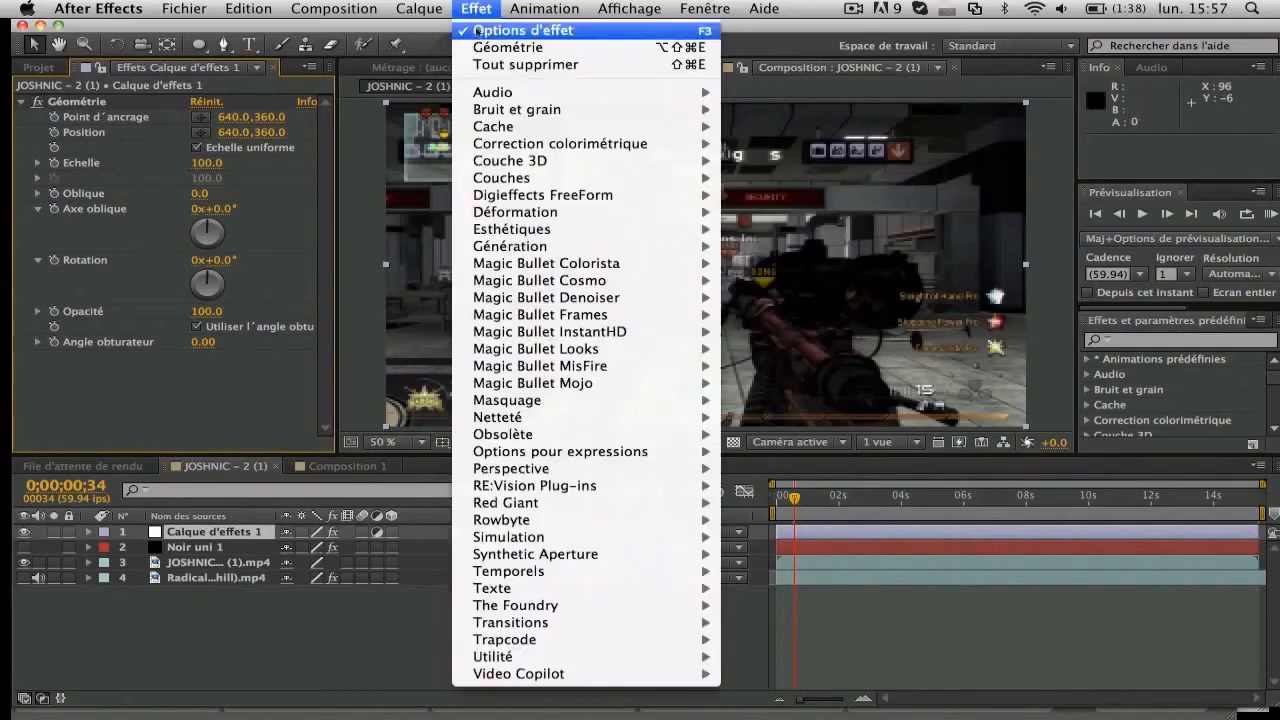
mouse_move(498, 190)
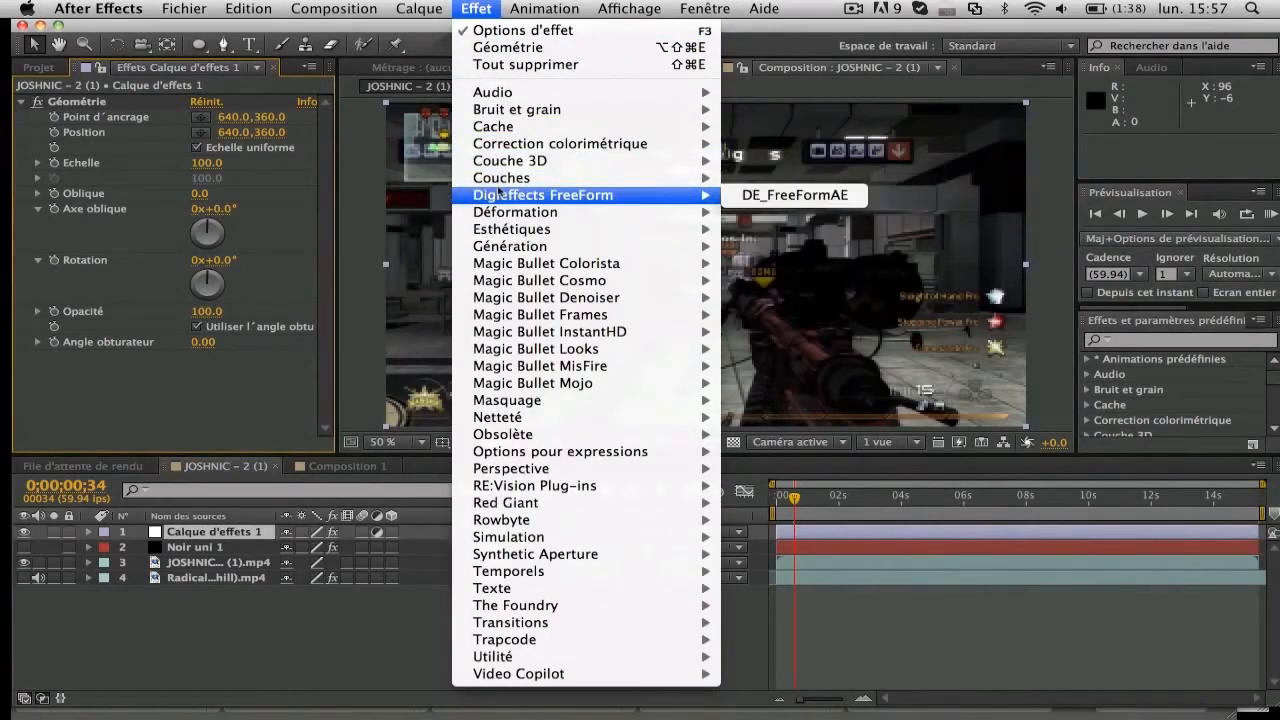
mouse_move(502, 213)
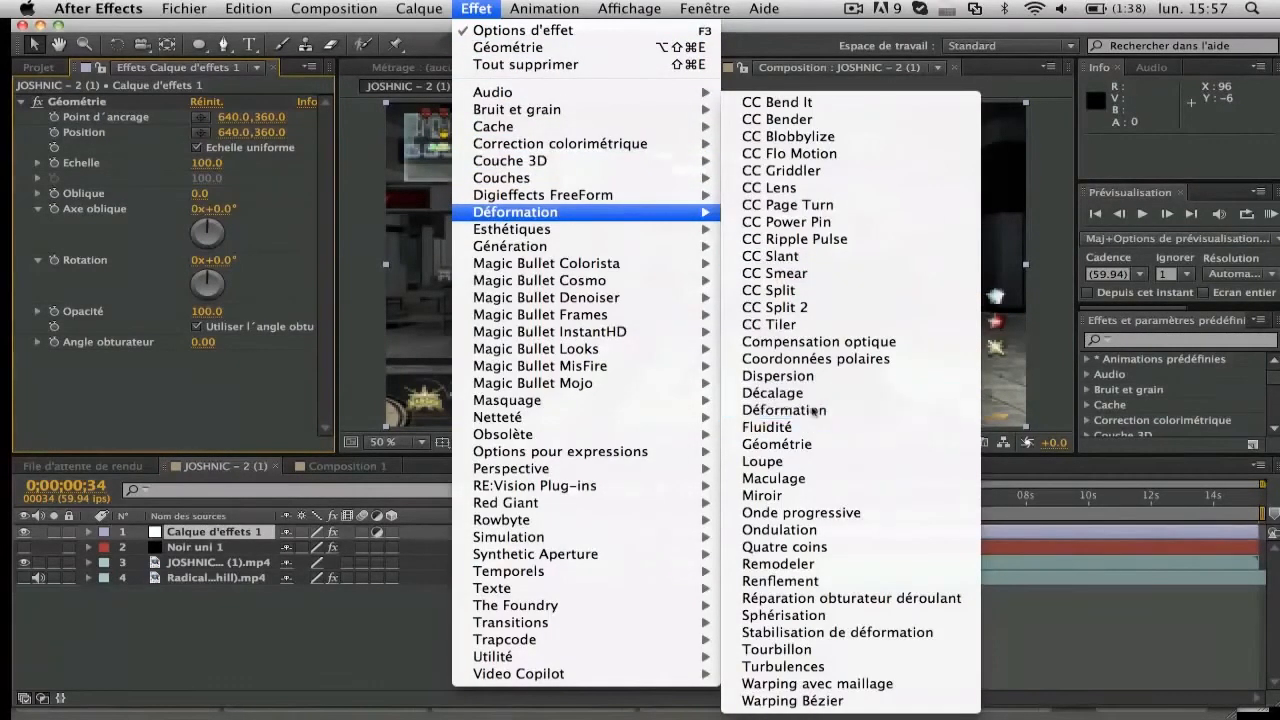
click(784, 410)
click(250, 375)
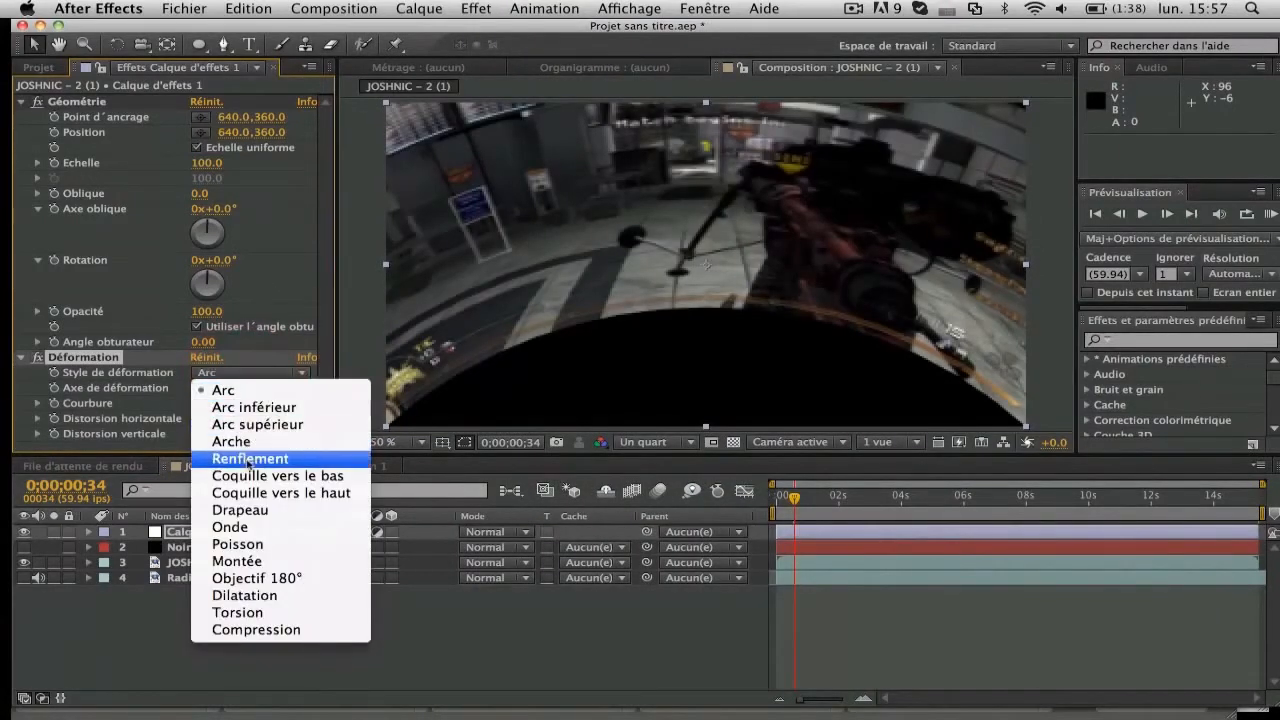
click(247, 598)
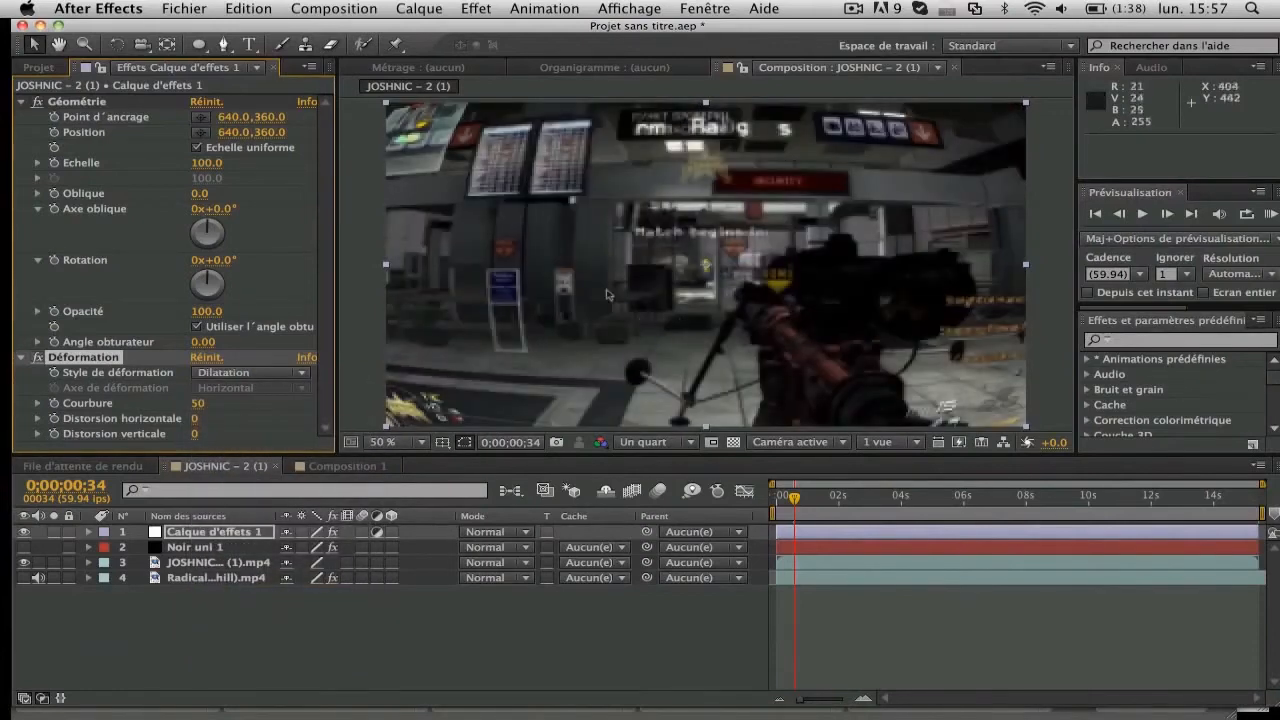
Set the Déformation effect's Courbure to 0.
drag(197, 403, 161, 402)
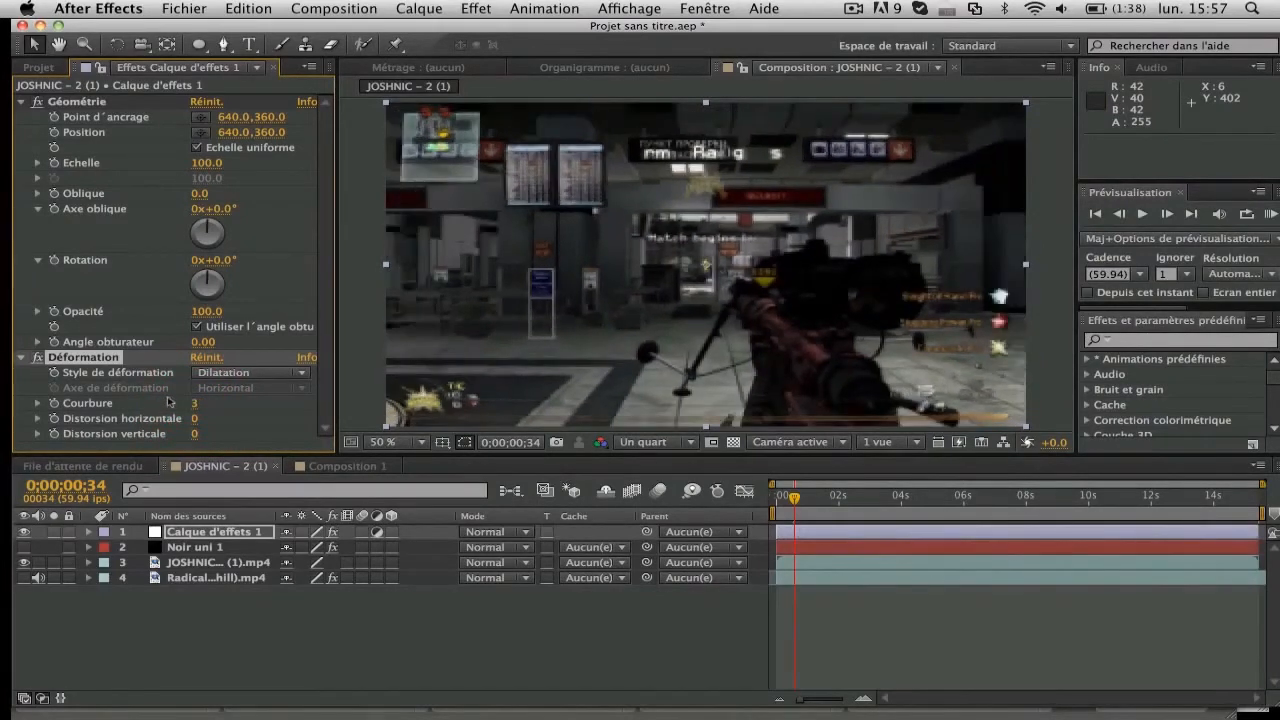
click(193, 404)
text(0)
click(250, 416)
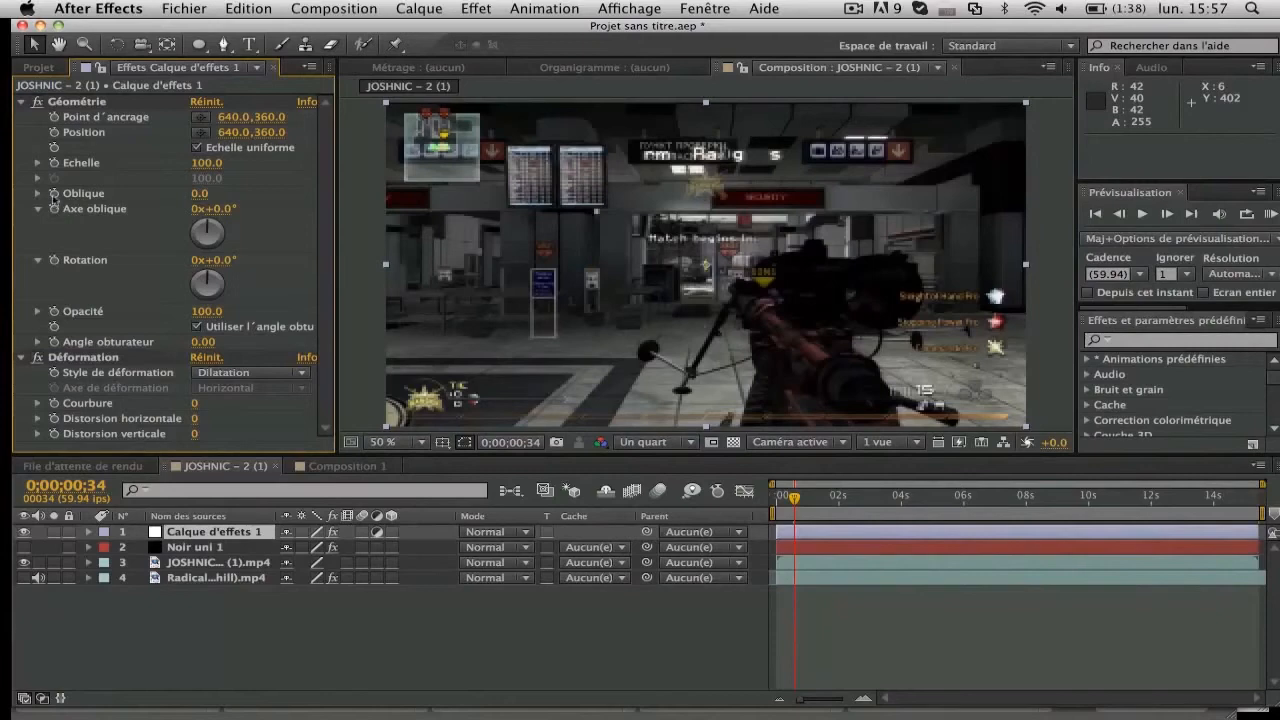
Reveal the black solid's keyframed Sound Keys Output 1 property and reselect the adjustment layer.
click(188, 547)
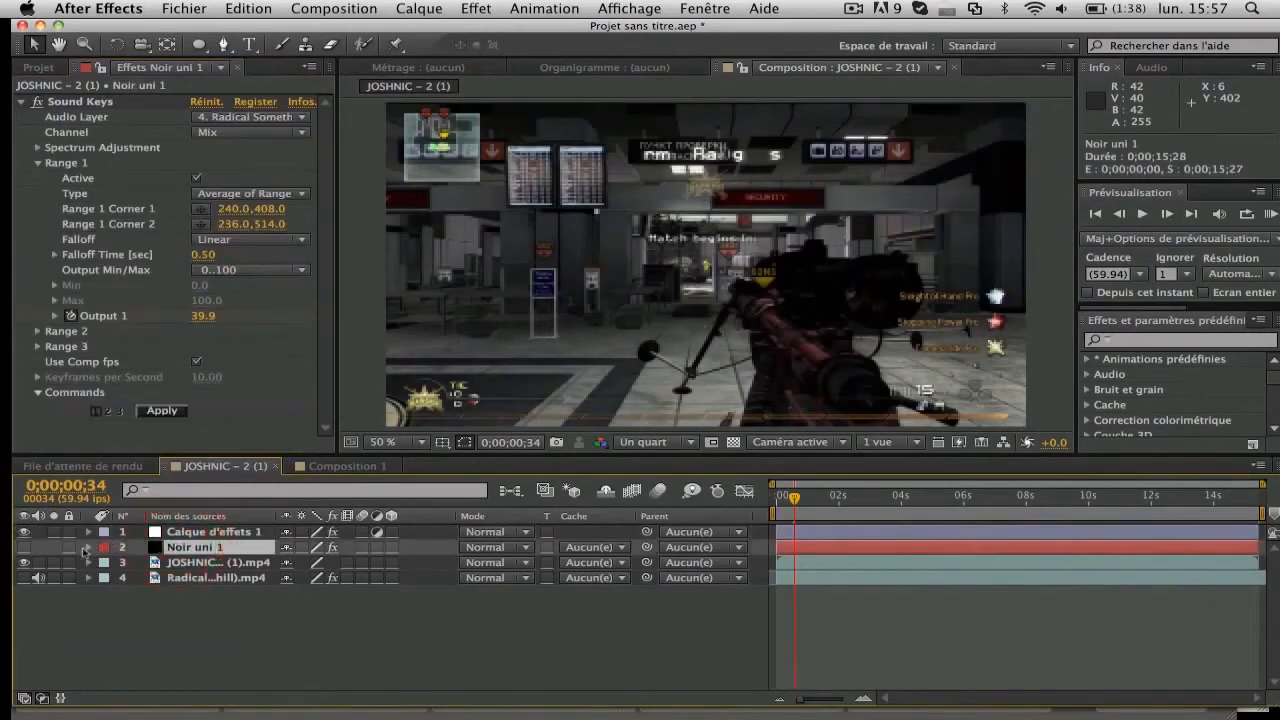
click(187, 547)
key(u)
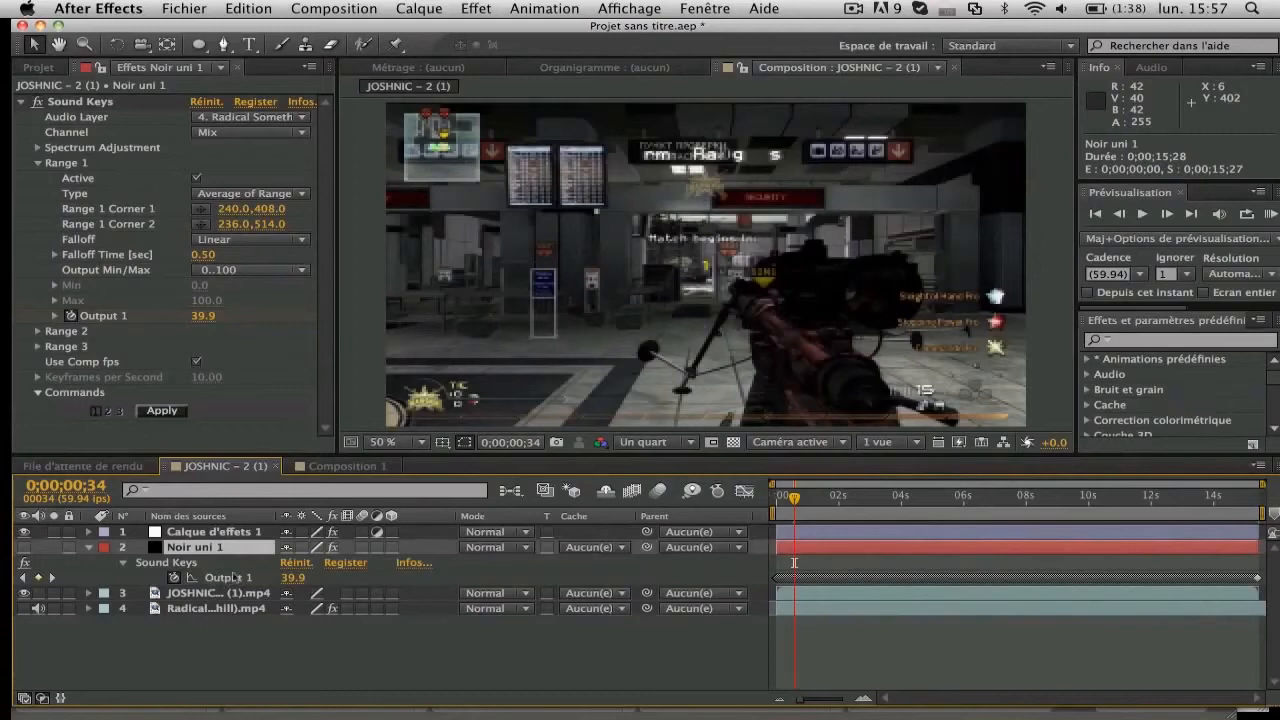
click(165, 532)
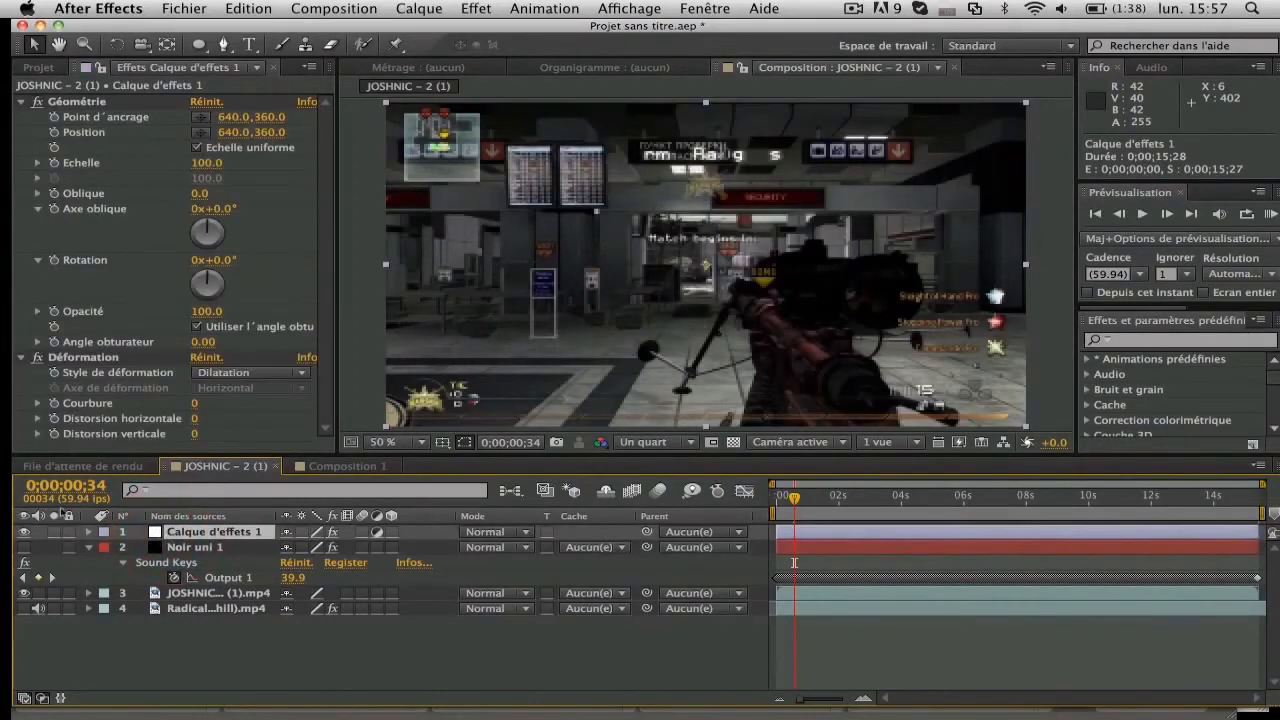
Add an expression to the Géométrie effect's Echelle that links it to the black solid's Sound Keys Output 1.
alt+click(55, 163)
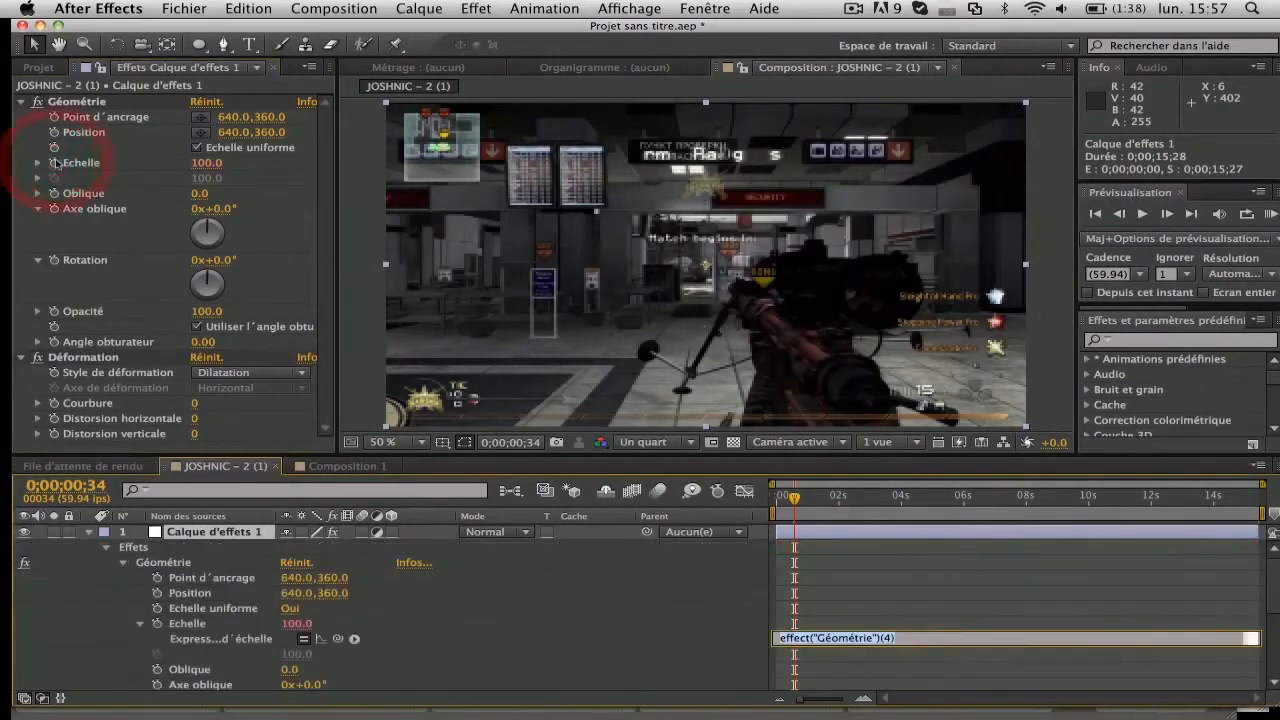
drag(337, 641, 245, 655)
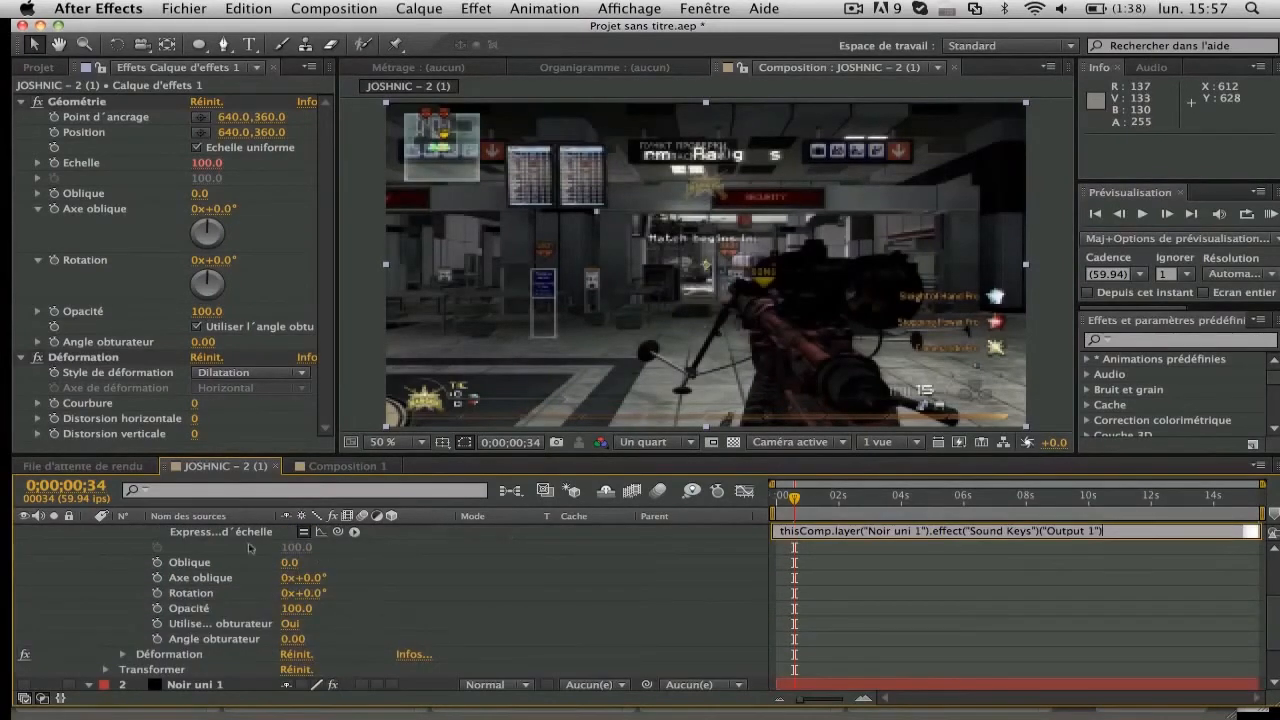
click(968, 572)
Preview the Echelle animation and move the current time to 0;00;02;38.
key(space)
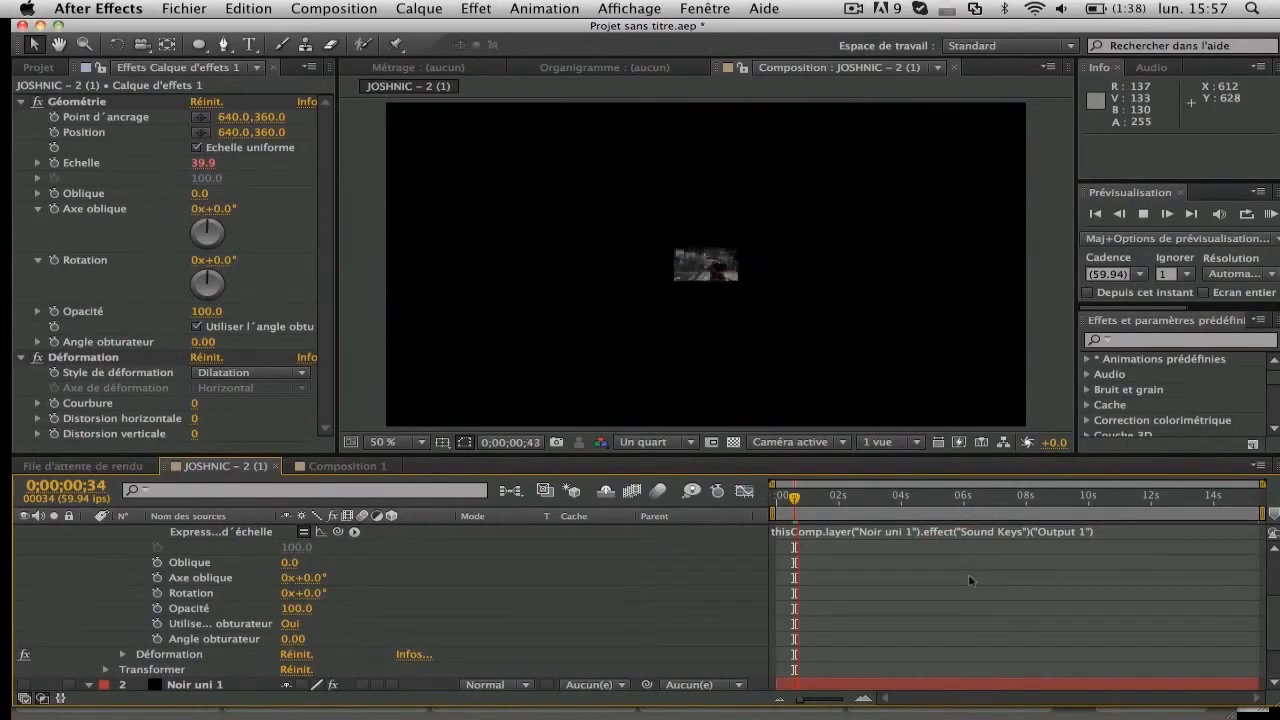
click(780, 500)
click(857, 509)
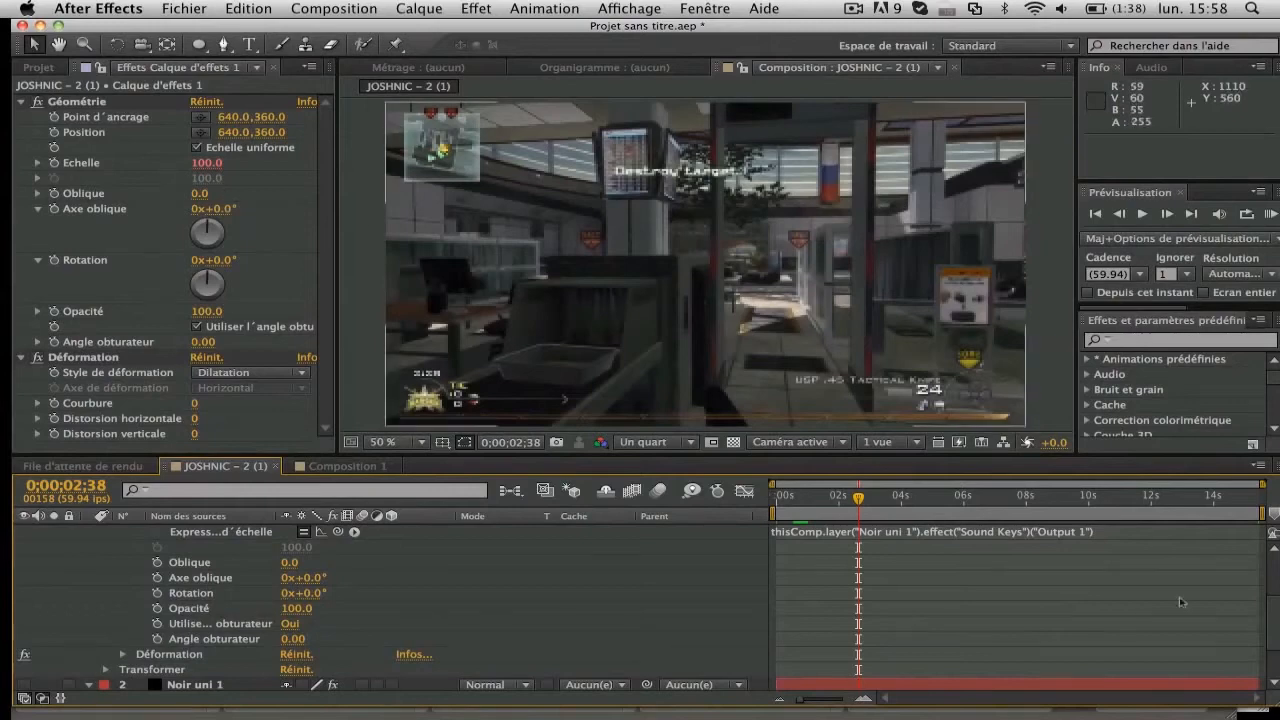
Append /5+100 to the Echelle expression so the beat scaling starts from 100.
click(1094, 533)
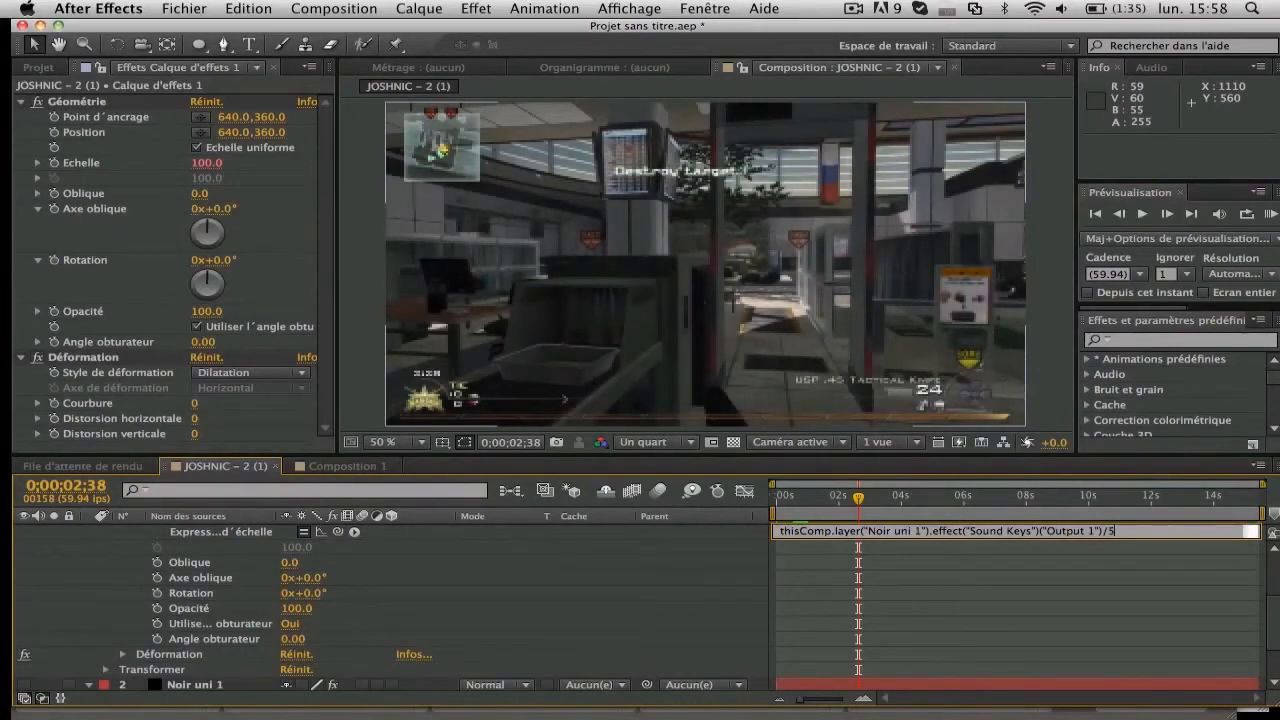
text(+100)
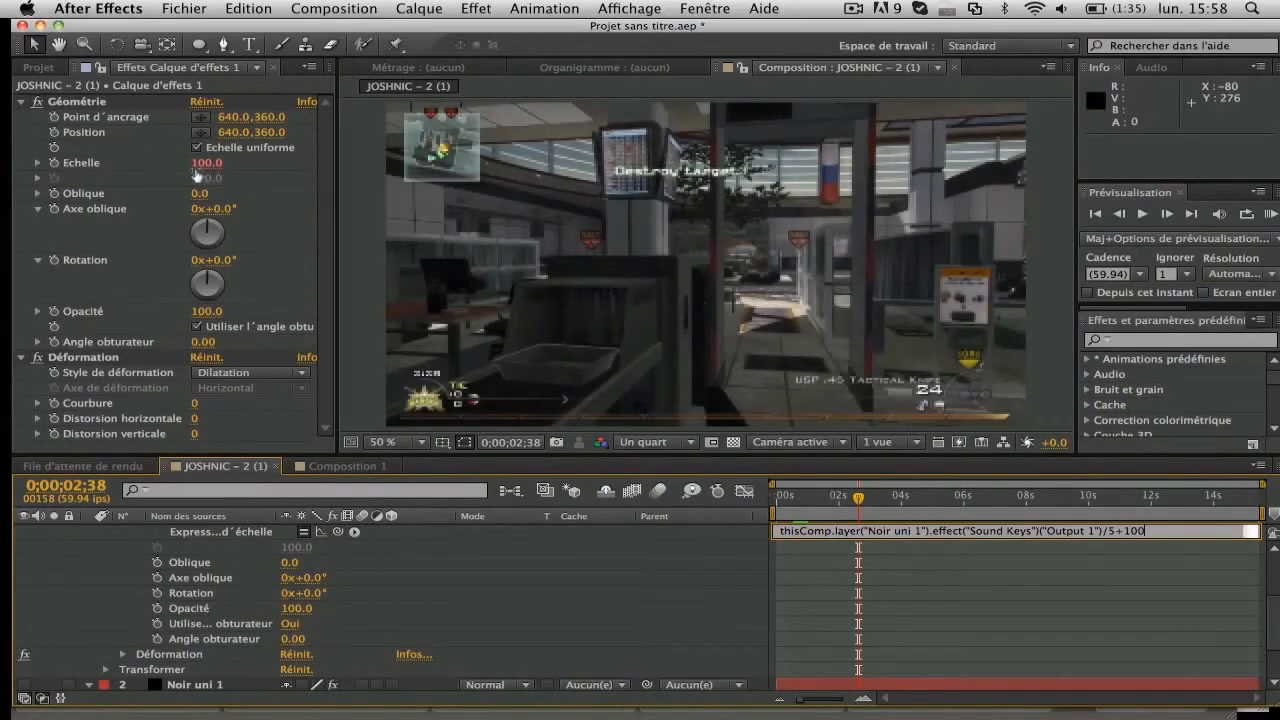
click(952, 590)
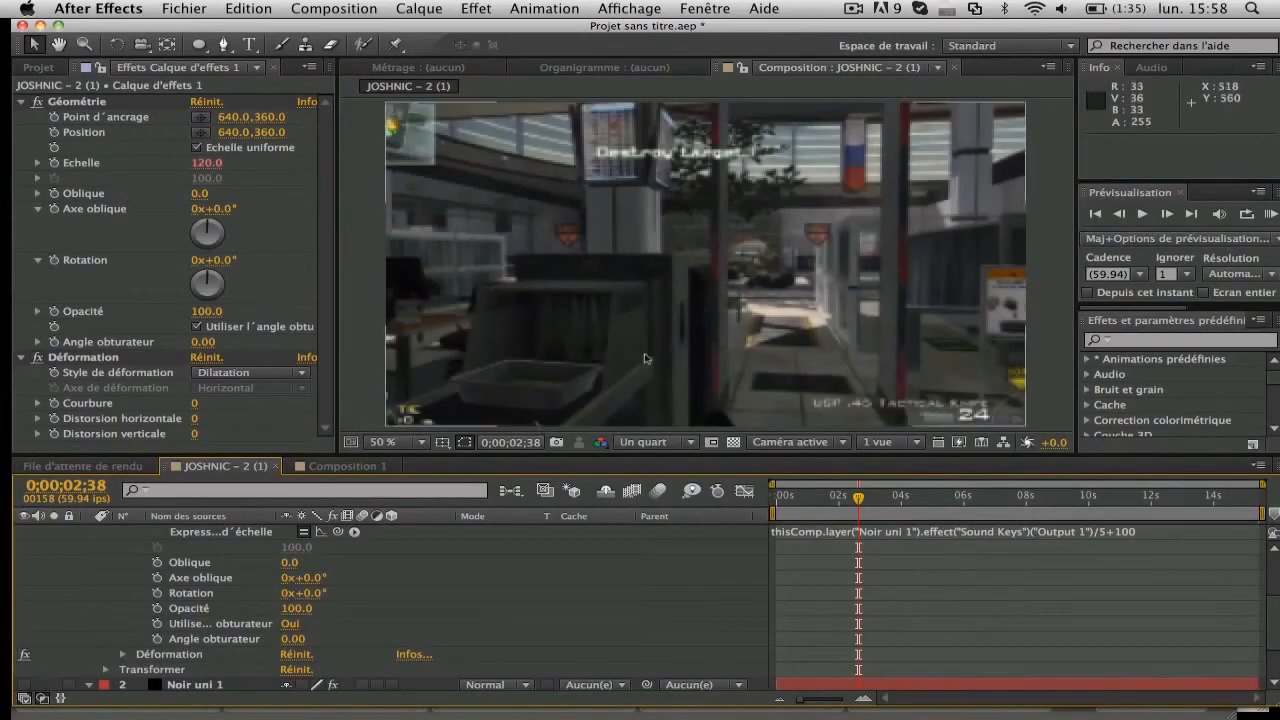
Check the scaled footage at several points in the timeline and return the current time to 0;00;00;00.
drag(858, 498, 888, 497)
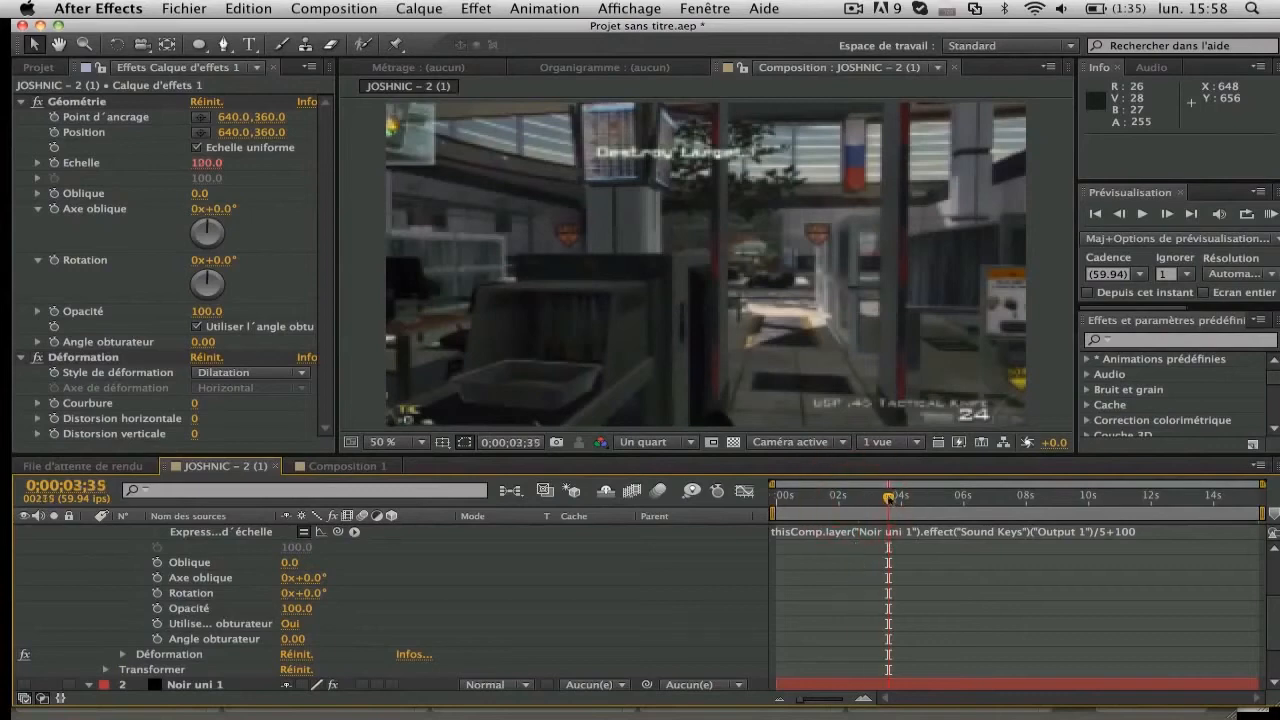
click(830, 497)
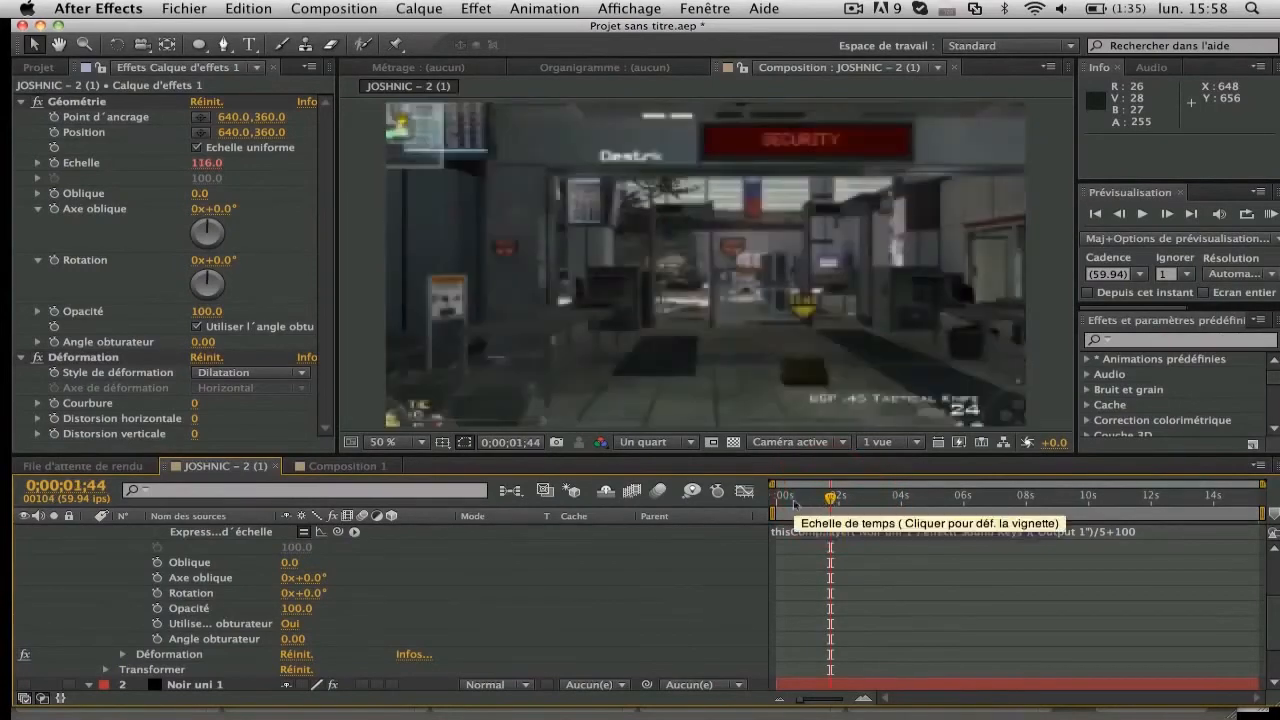
click(778, 497)
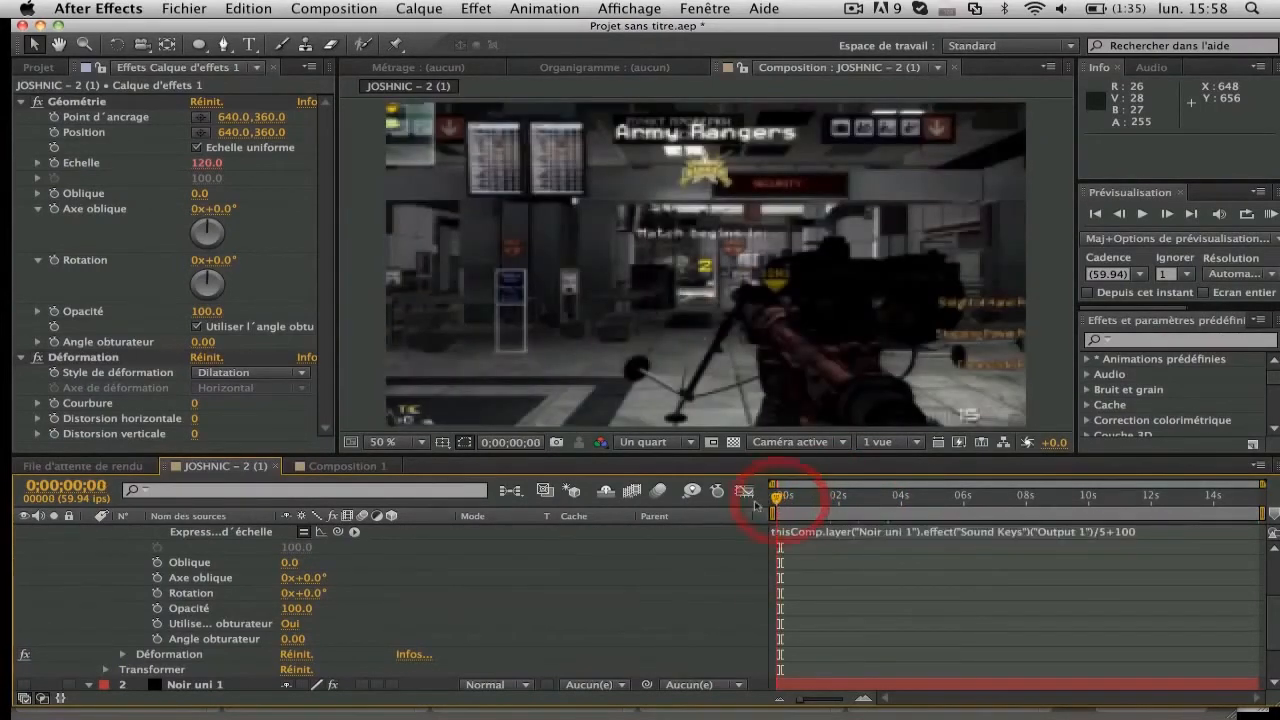
click(860, 640)
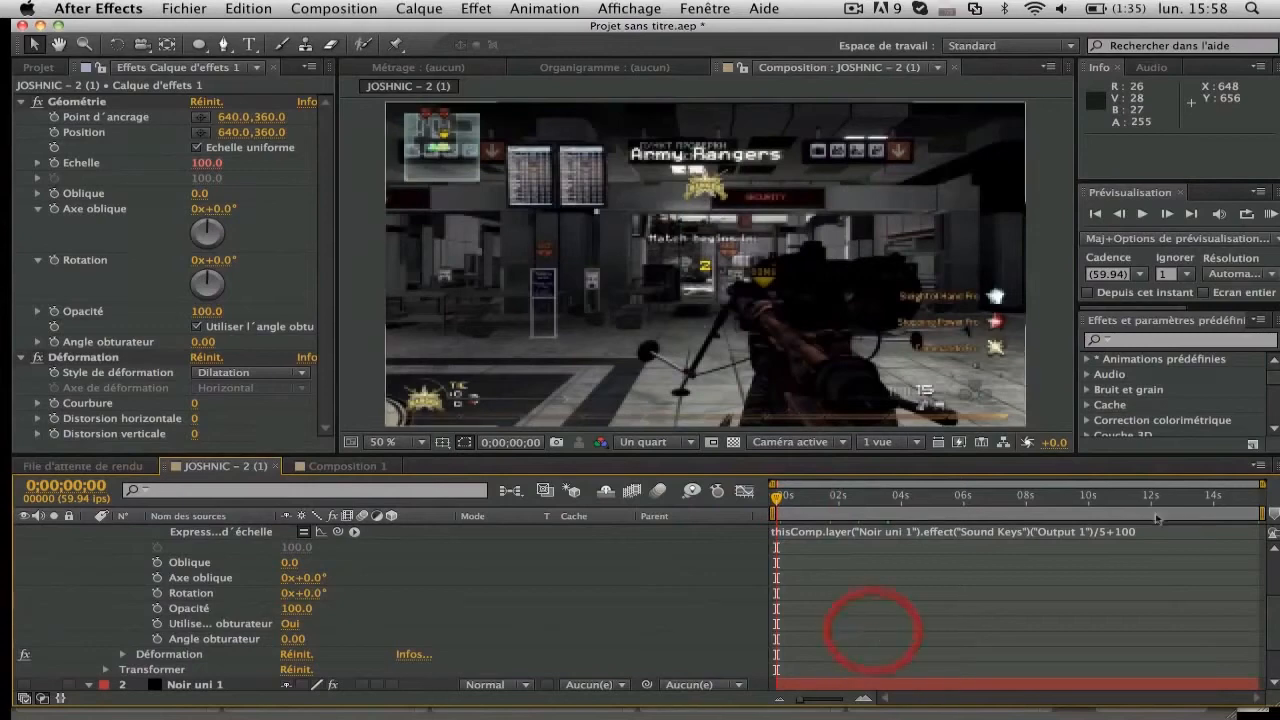
Collapse the adjustment layer's properties and run a RAM preview of the beat-driven zoom from the start.
scroll(377, 585, up, 5)
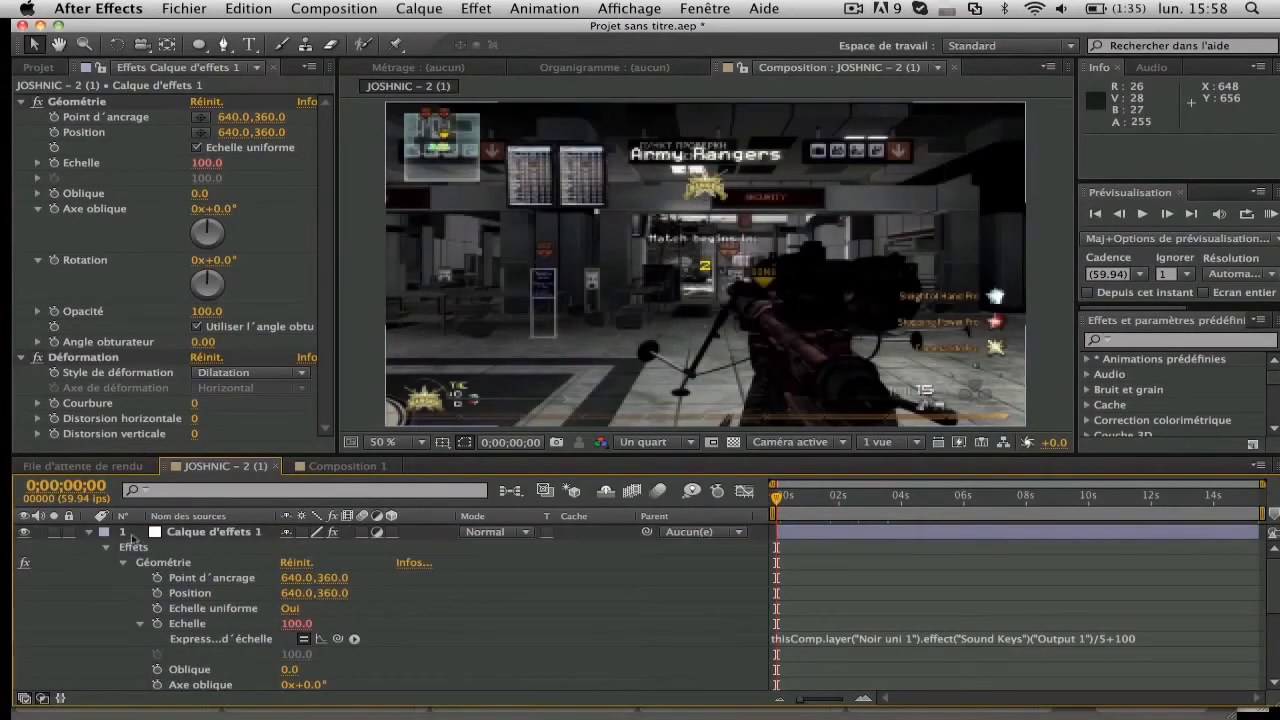
click(88, 532)
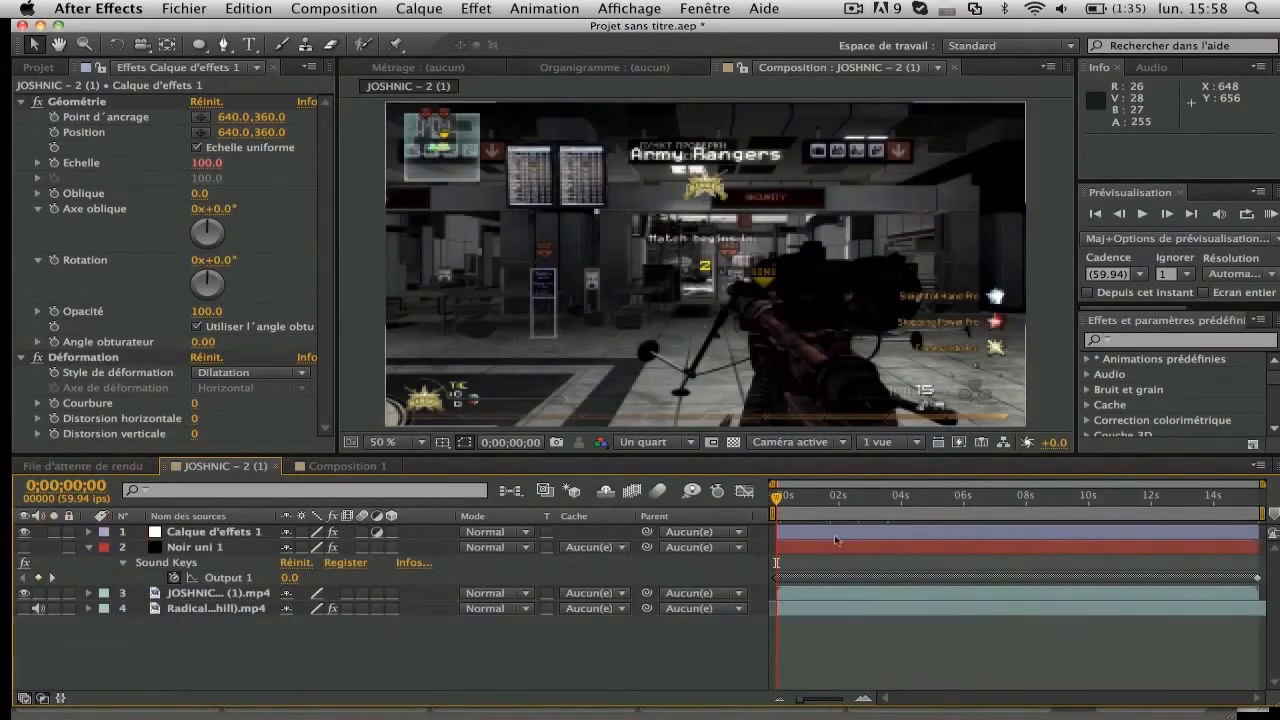
click(1270, 213)
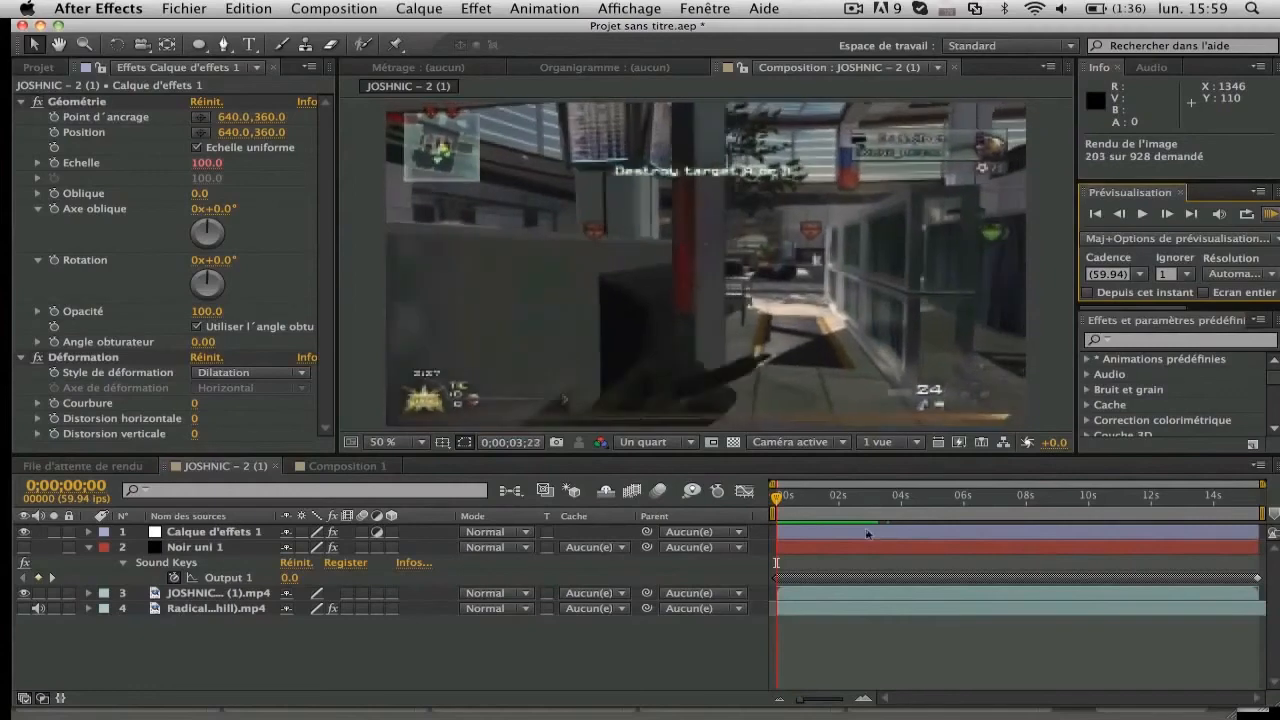
key(space)
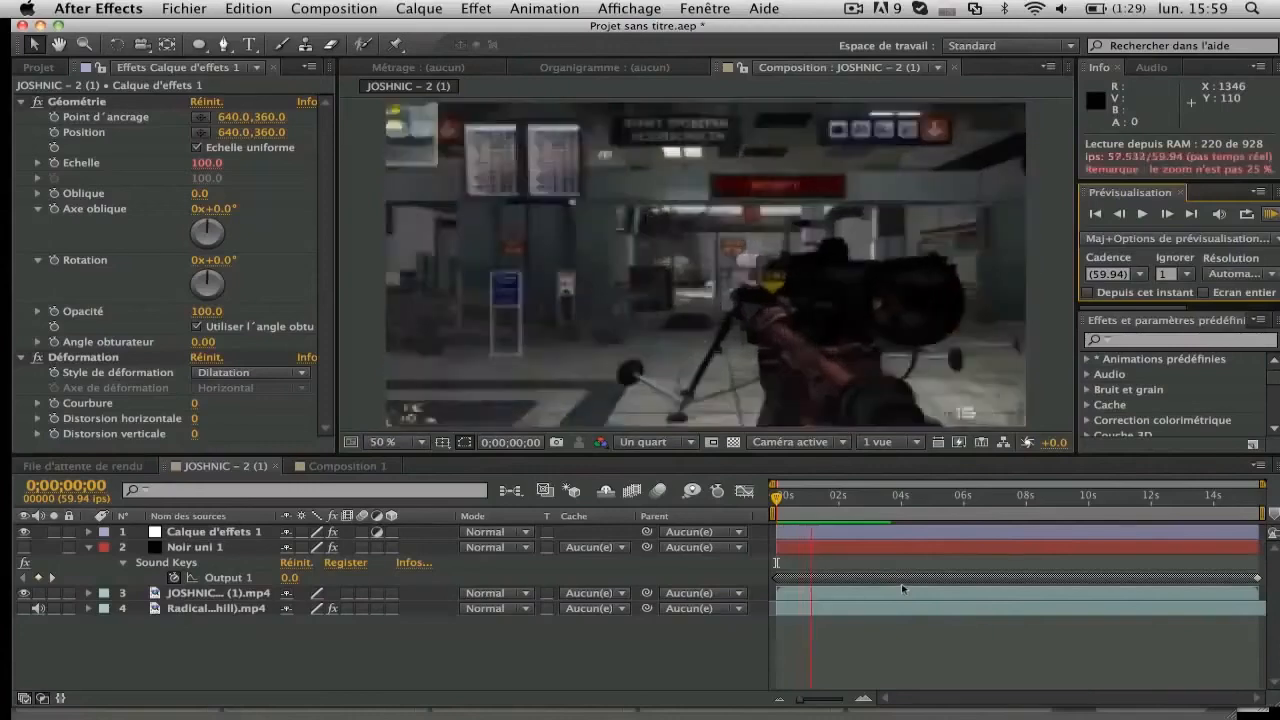
key(space)
Reveal the adjustment layer's Echelle expression and change its divisor to 3, so that it ends in /3+100.
click(203, 531)
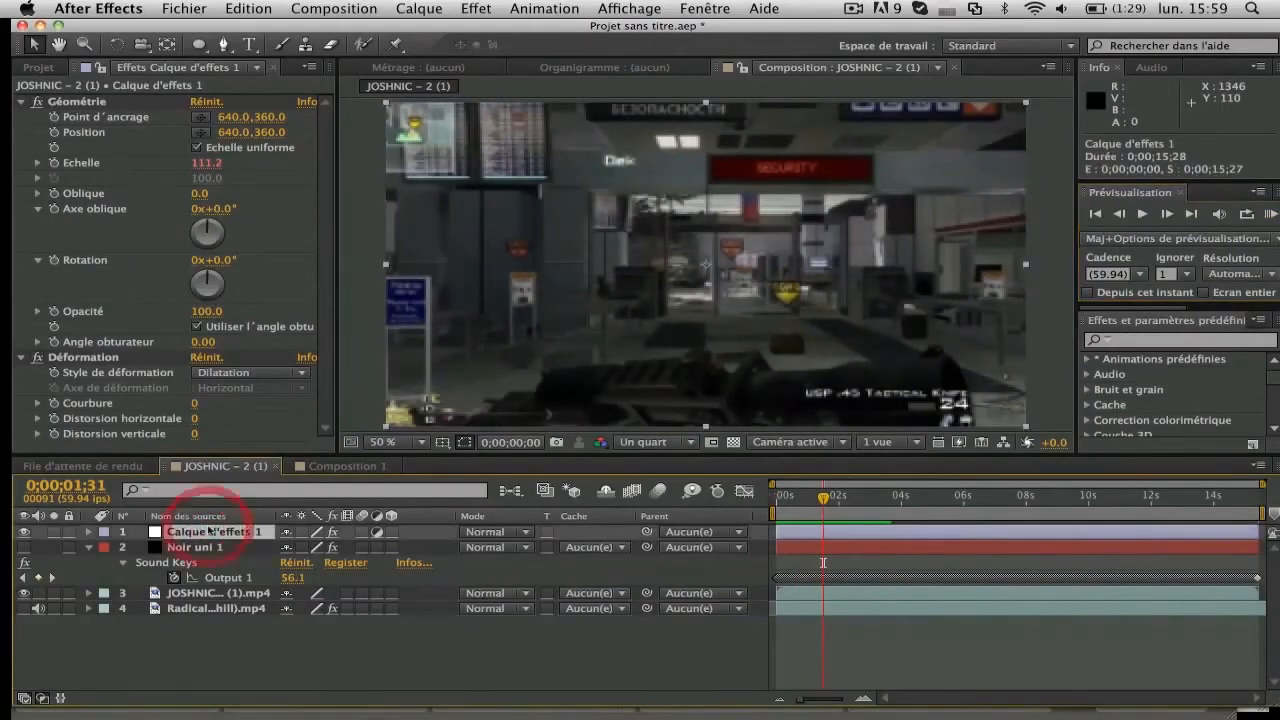
key(e)
key(e)
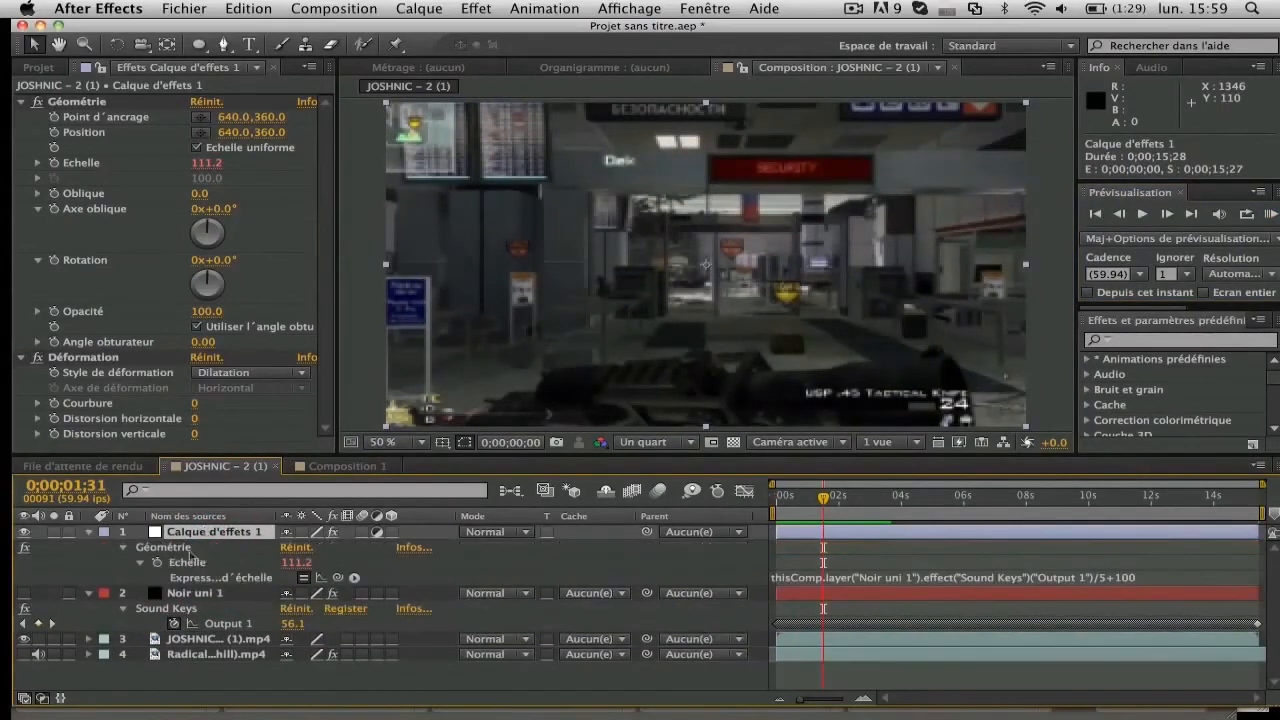
click(1137, 577)
click(1114, 577)
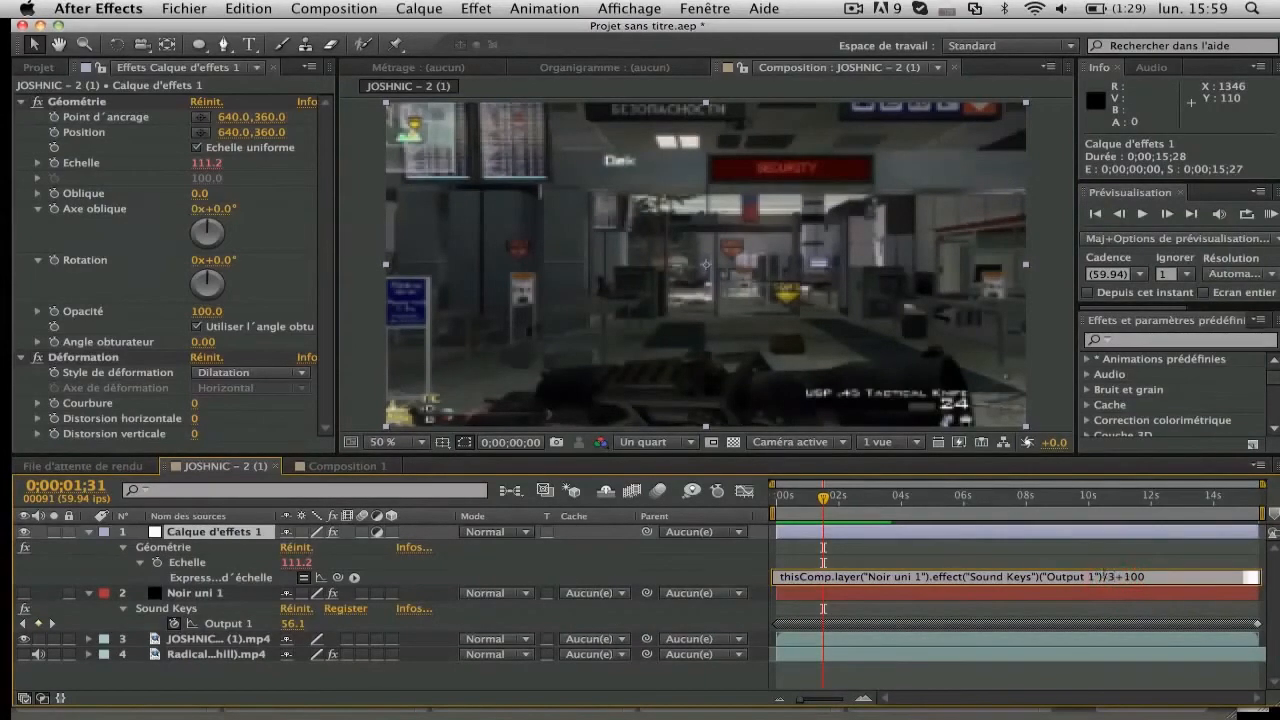
click(1090, 561)
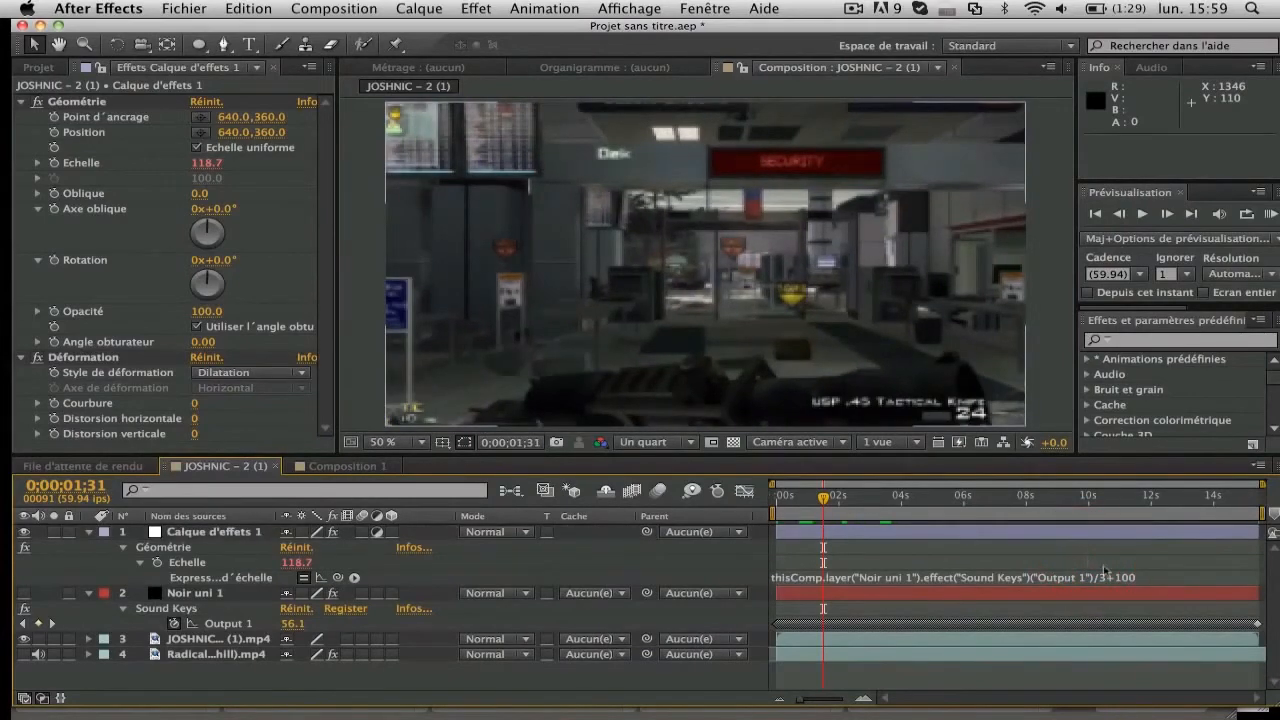
click(1180, 577)
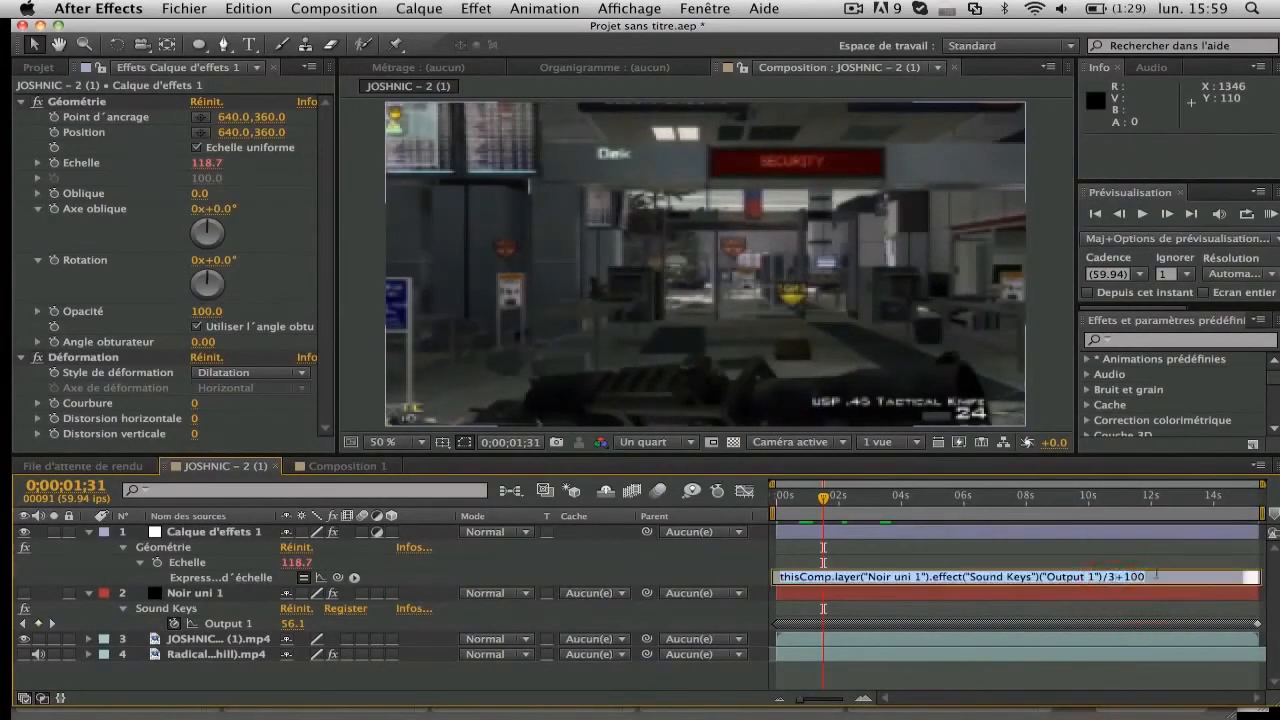
click(1113, 577)
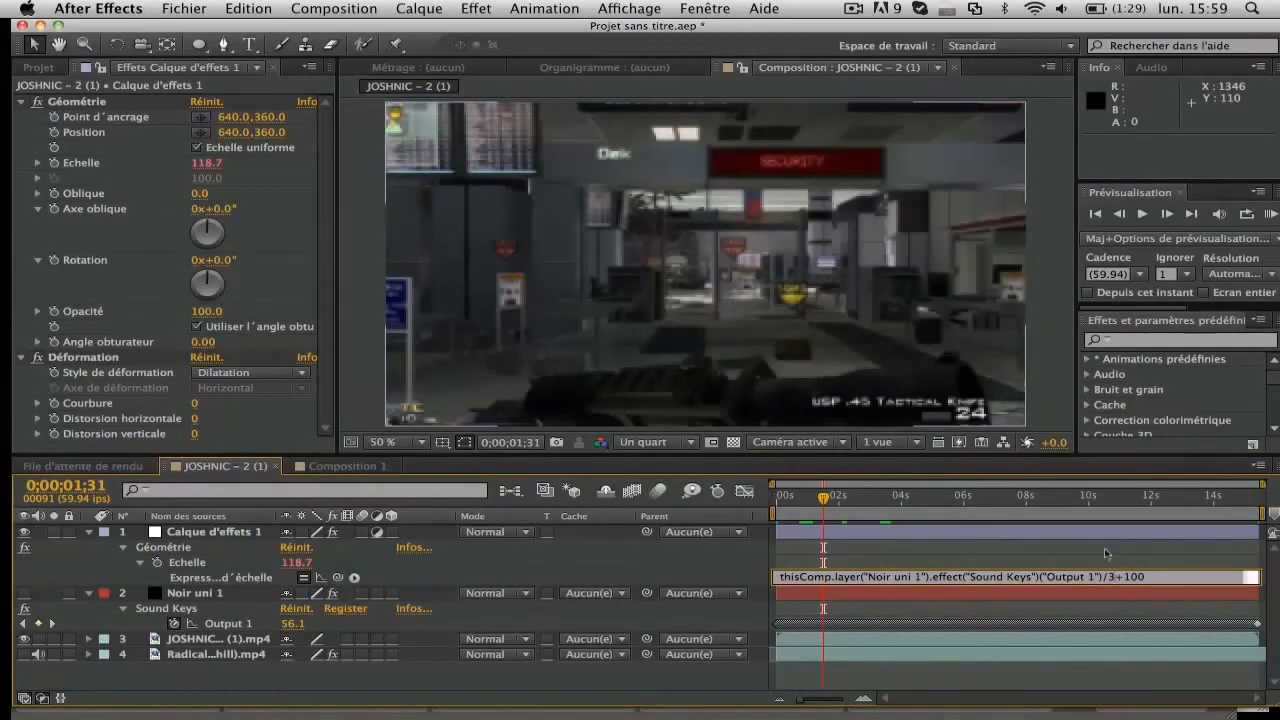
click(1107, 547)
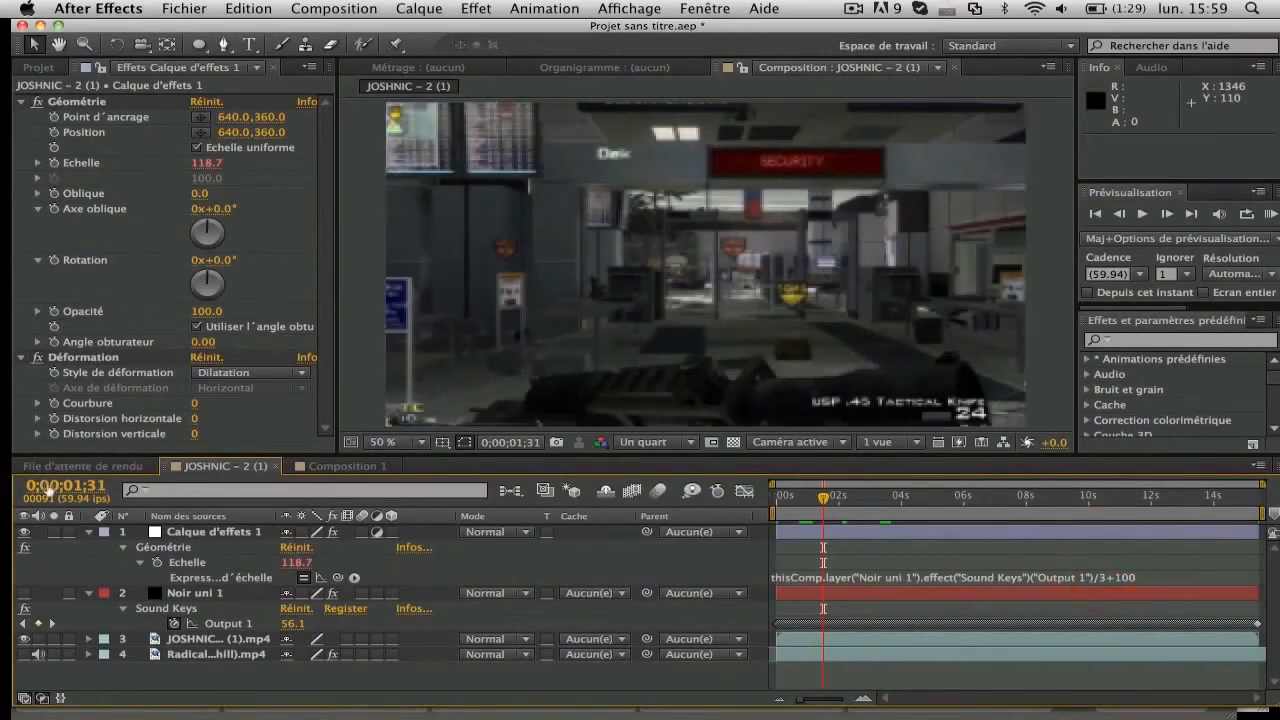
Delete the Géométrie effect from the adjustment layer.
click(88, 104)
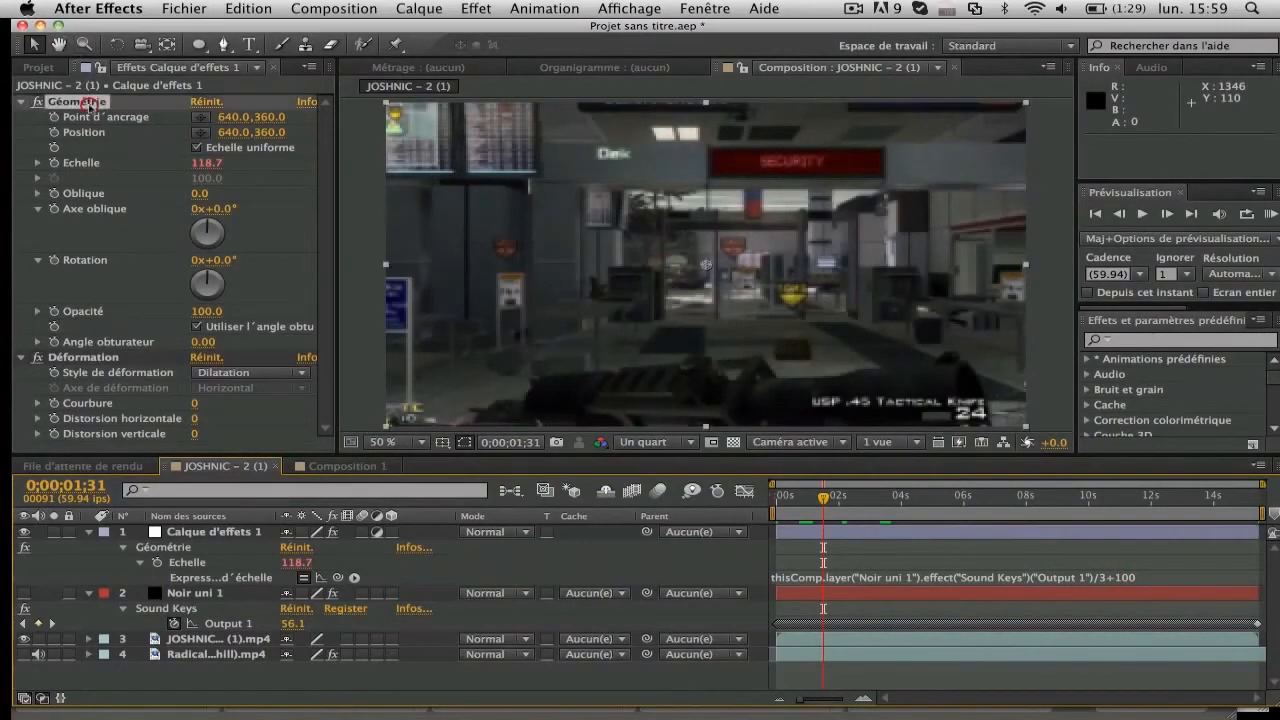
key(Delete)
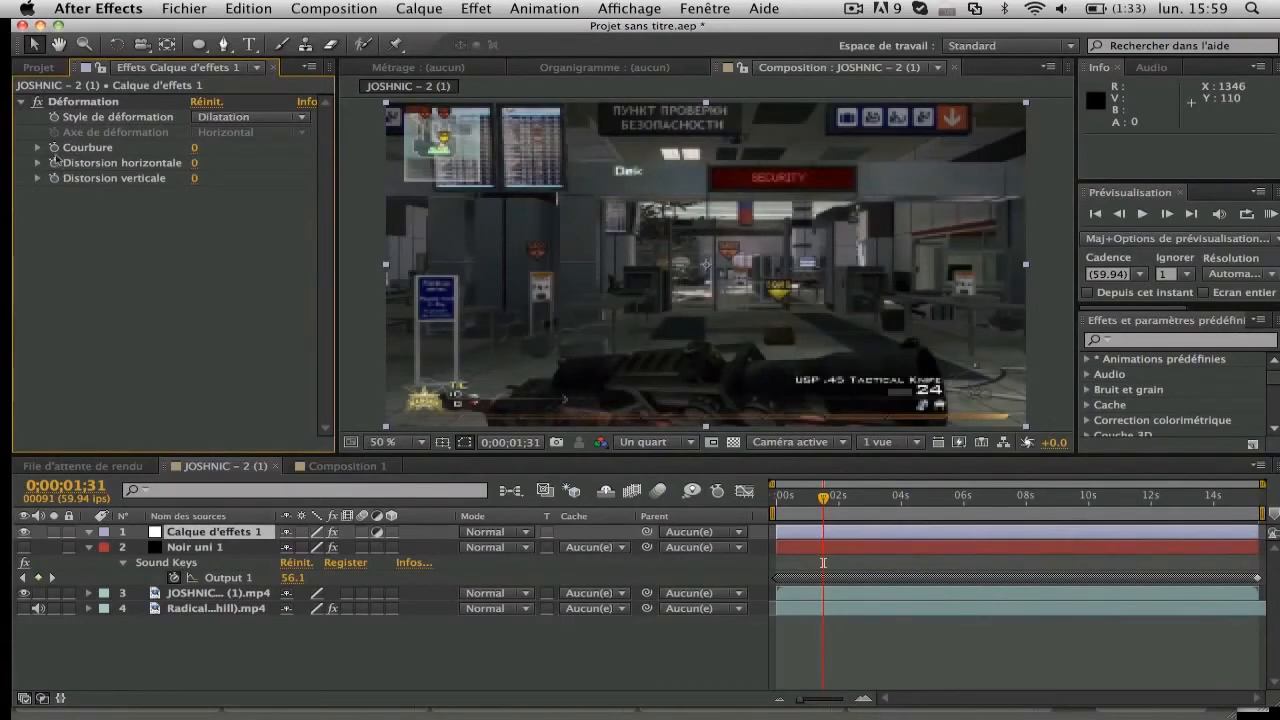
Add an expression to the Déformation effect's Courbure linking it to Noir uni 1's Sound Keys Output 1, and play back the result briefly.
alt+click(54, 147)
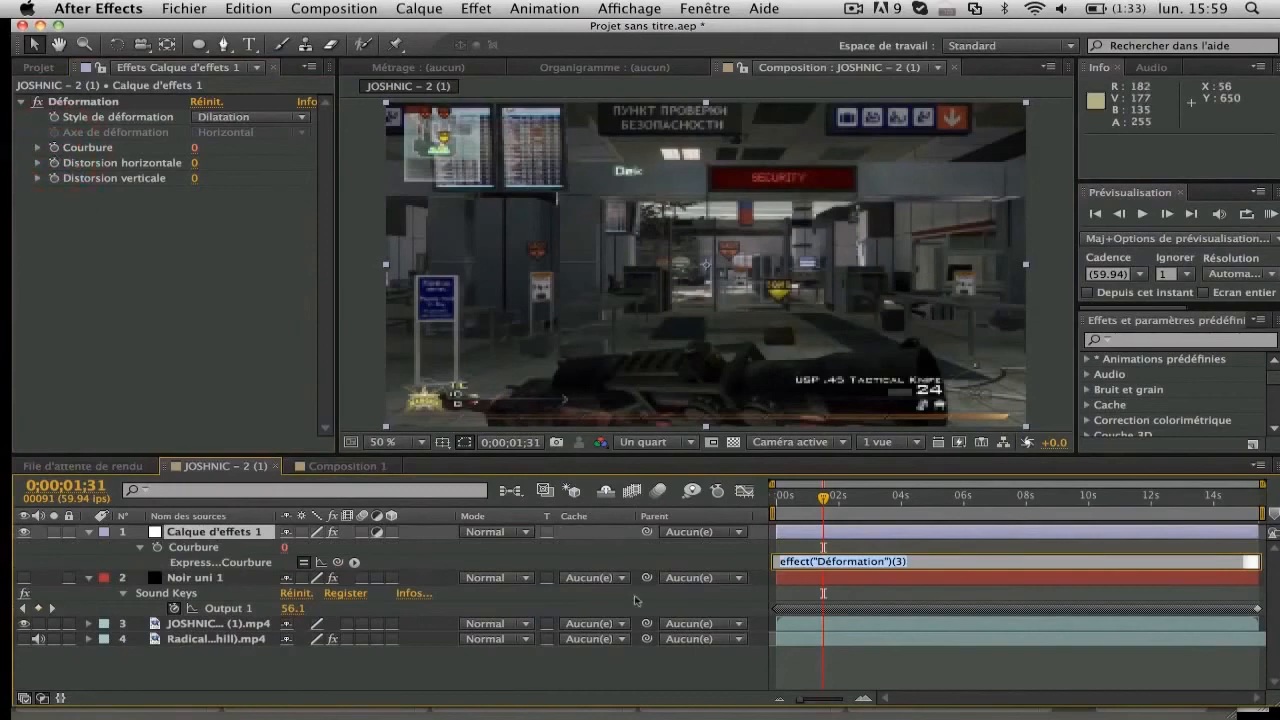
drag(354, 562, 228, 608)
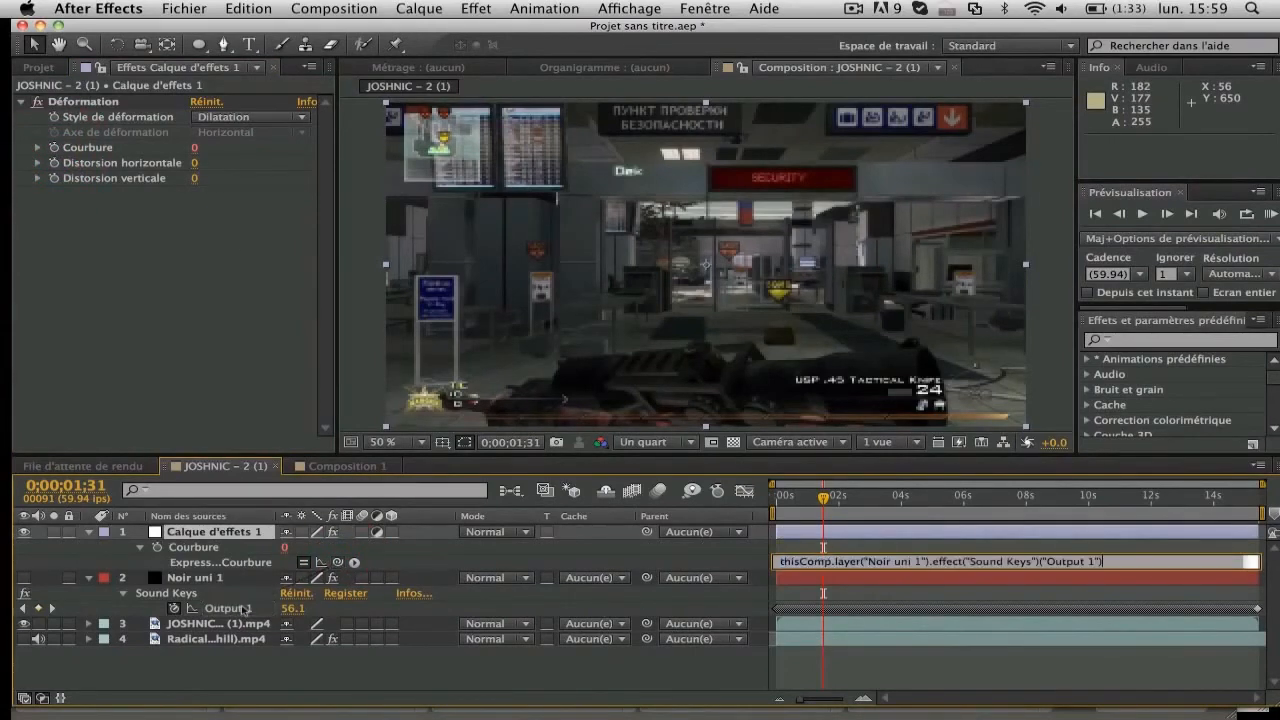
click(720, 553)
key(space)
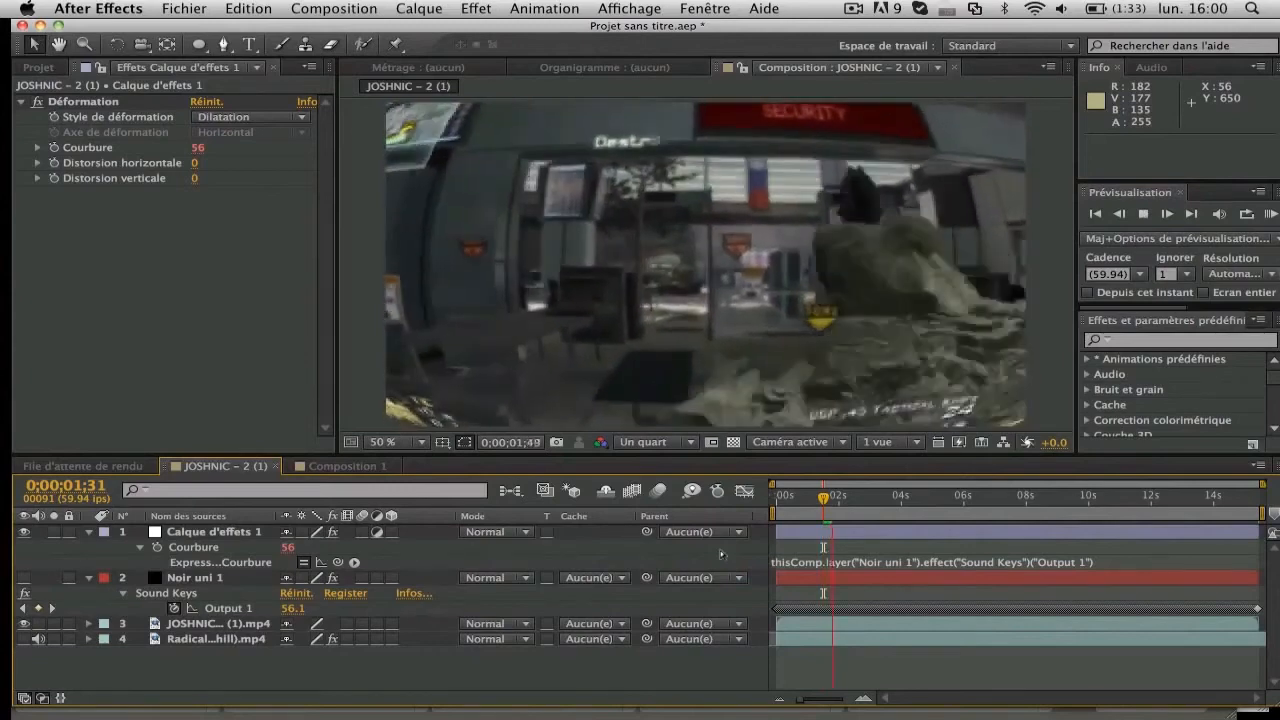
key(space)
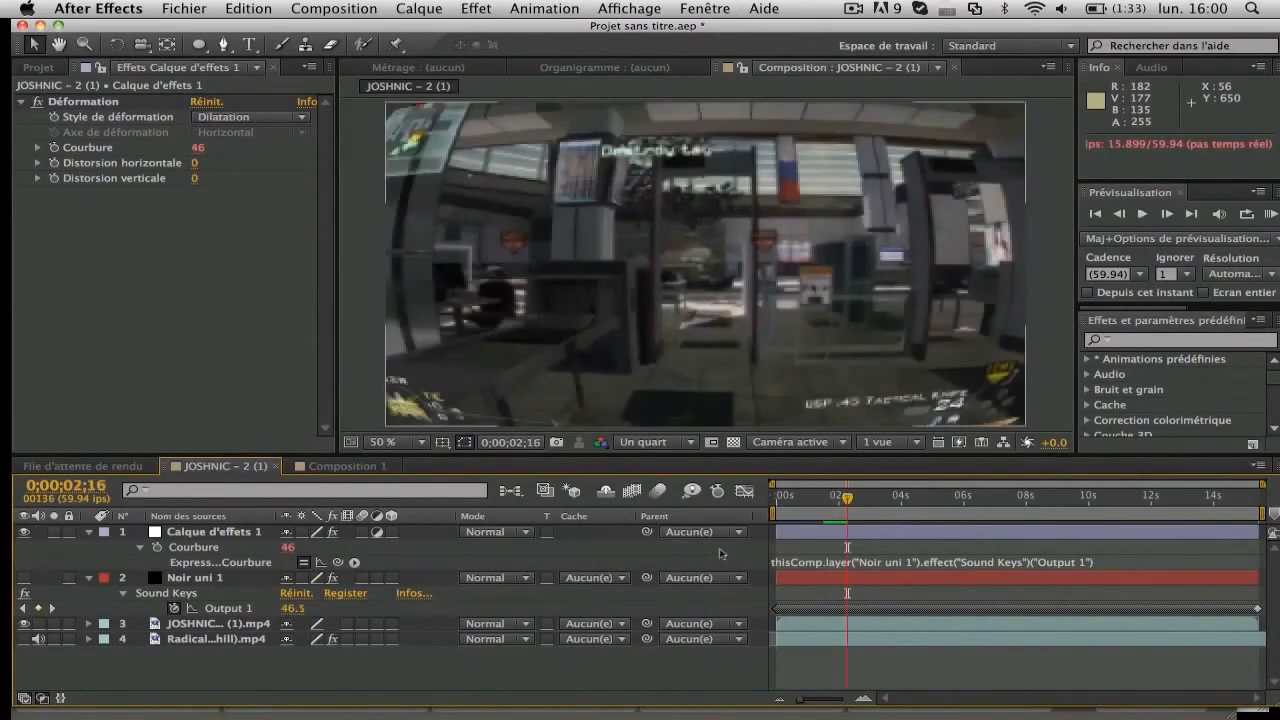
Append /5 to the Courbure expression and run a RAM preview from the start of the composition.
click(1135, 562)
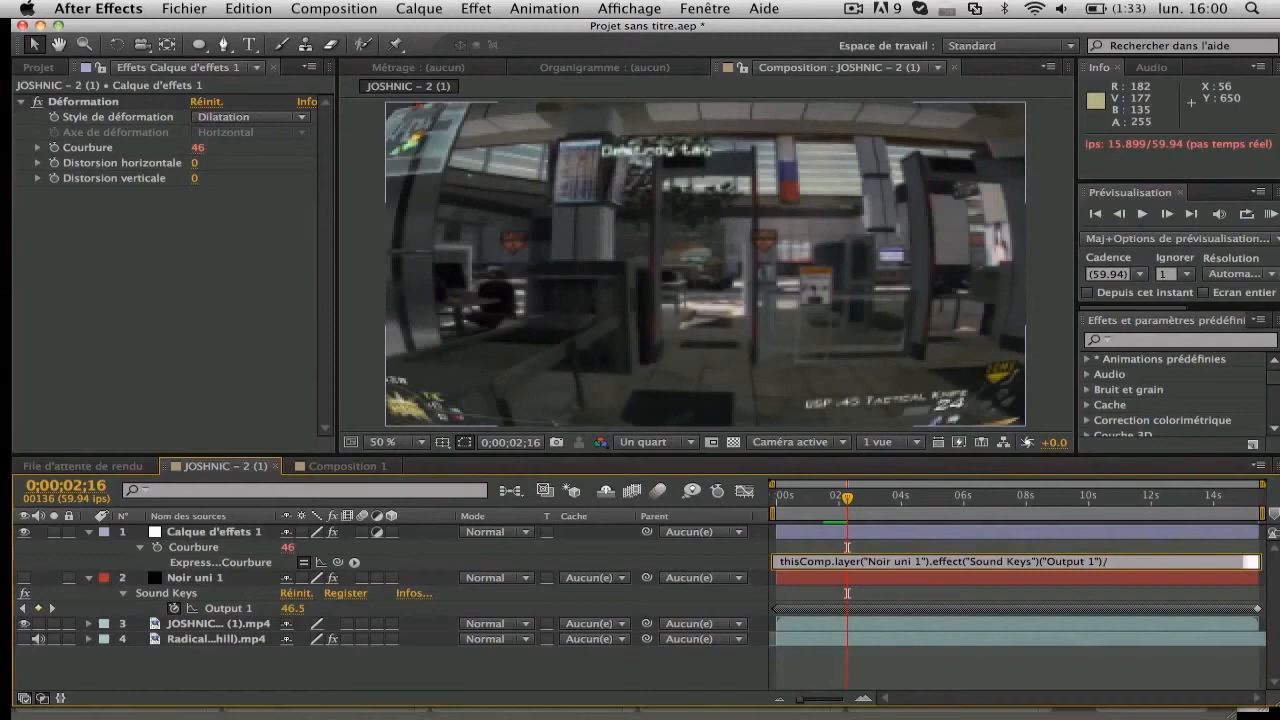
click(717, 552)
drag(851, 499, 730, 505)
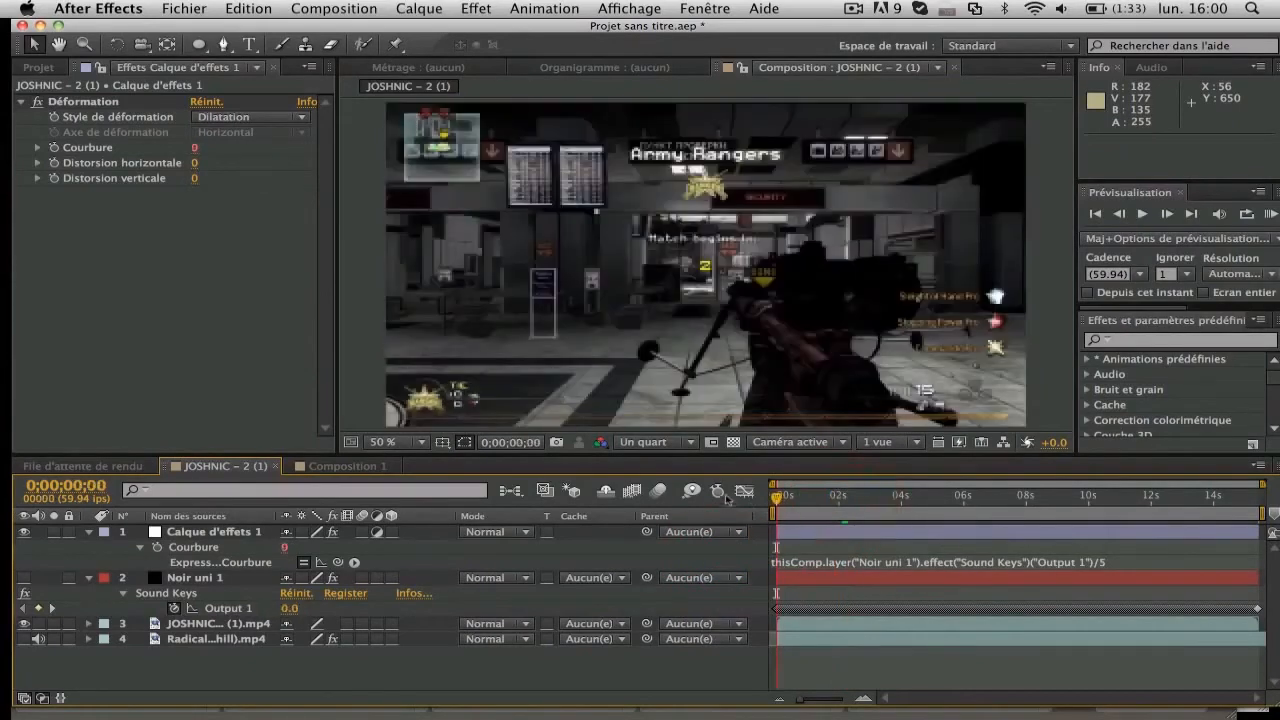
click(1270, 218)
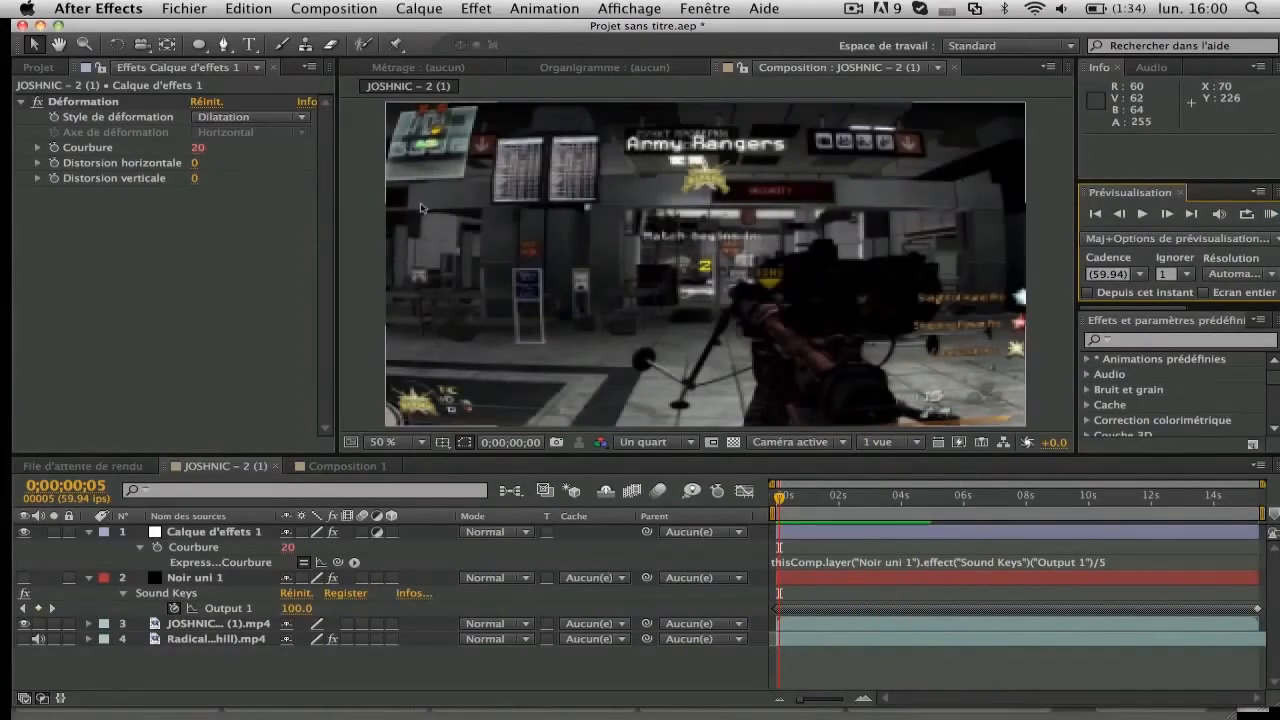
Move the current time to 0;00;01;17 and add a Géométrie effect to the adjustment layer below Déformation.
click(162, 104)
click(167, 198)
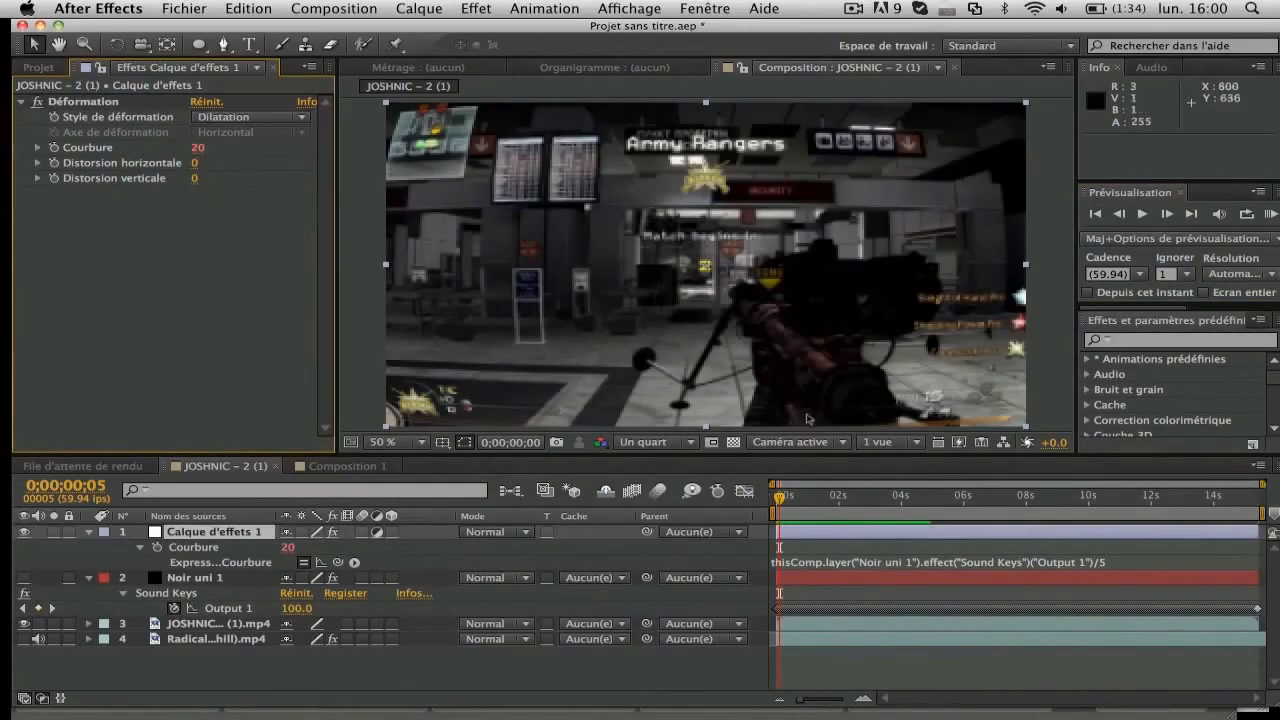
click(797, 500)
click(816, 499)
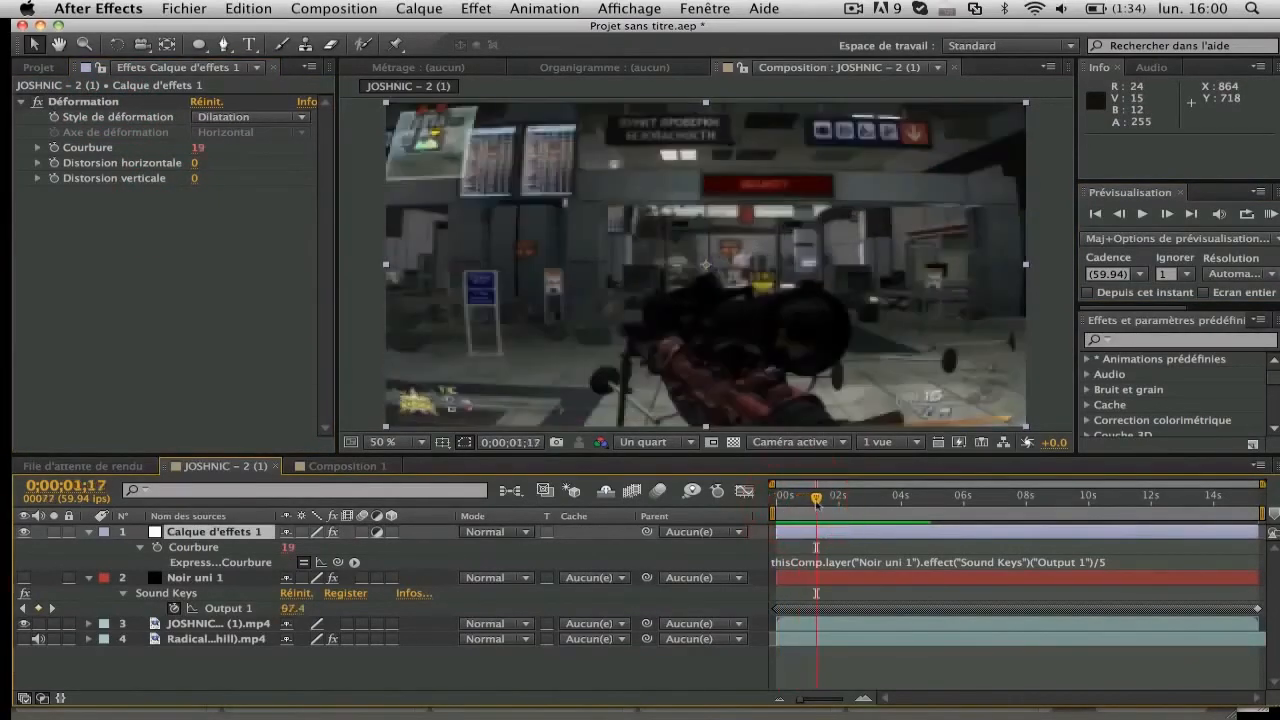
click(476, 8)
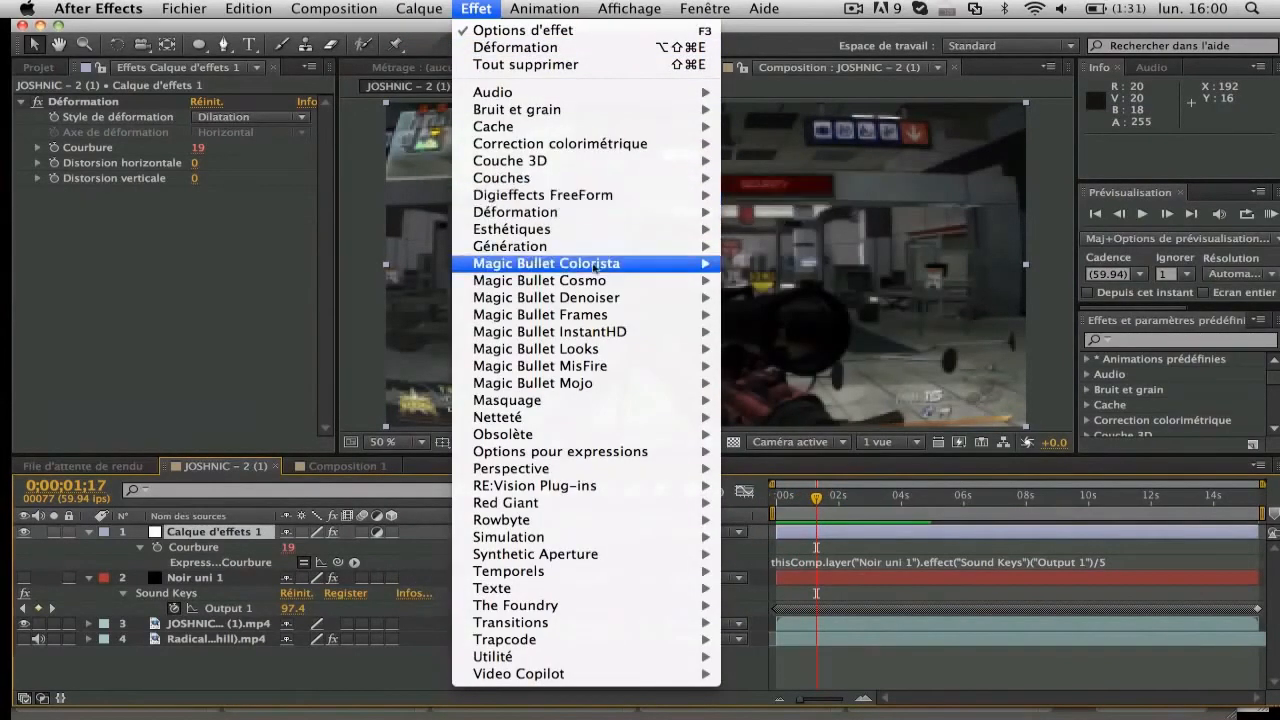
mouse_move(625, 229)
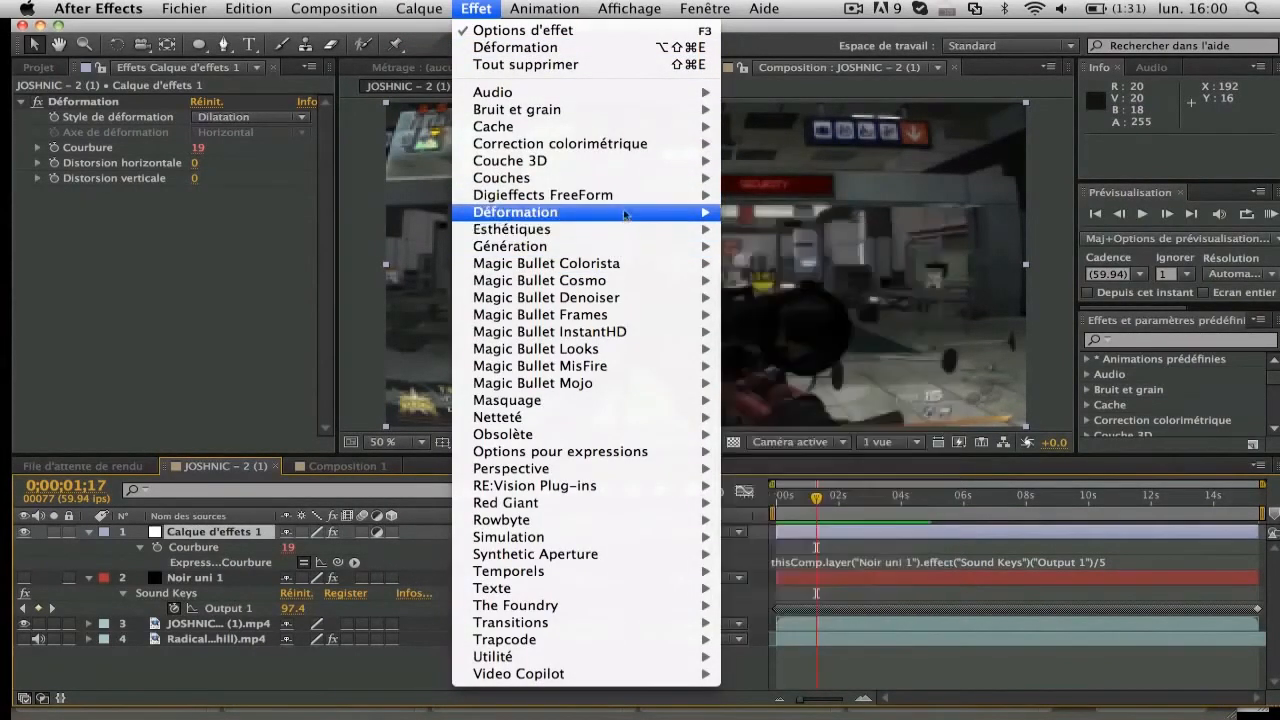
click(812, 445)
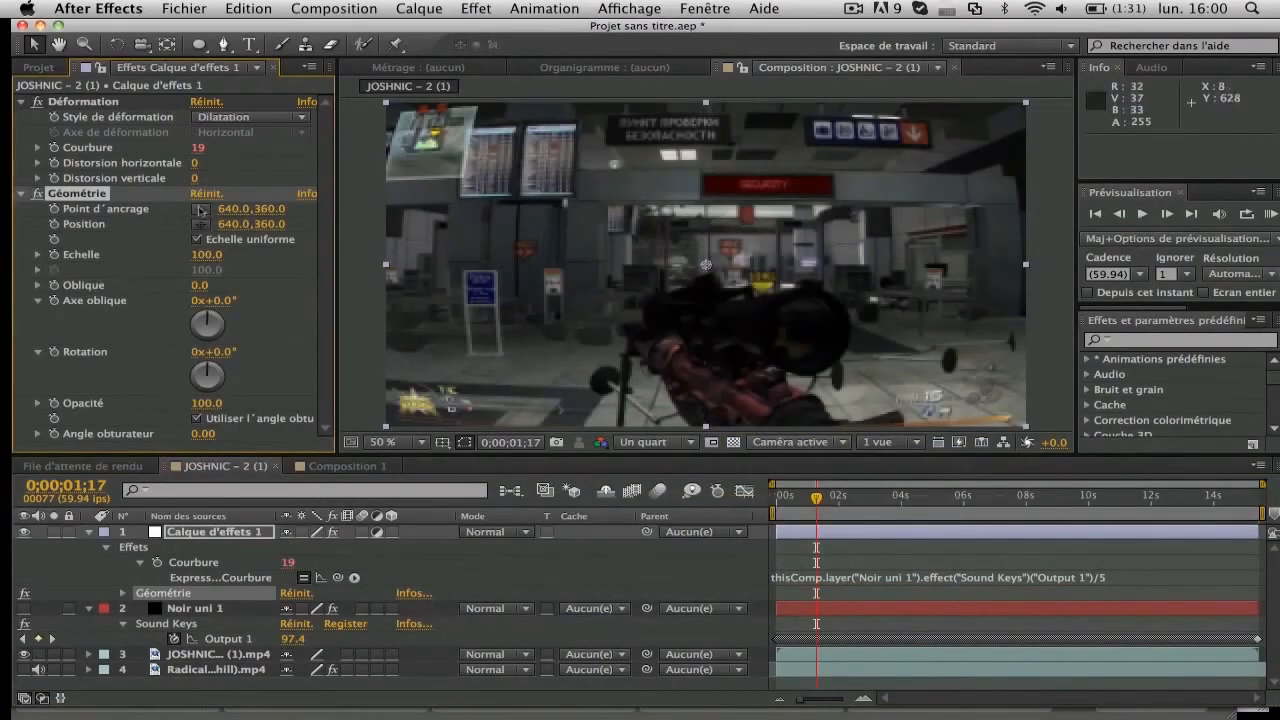
Link the Géométrie effect's Echelle to the Sound Keys Output 1 by expression, ending it in /7+100.
alt+click(54, 255)
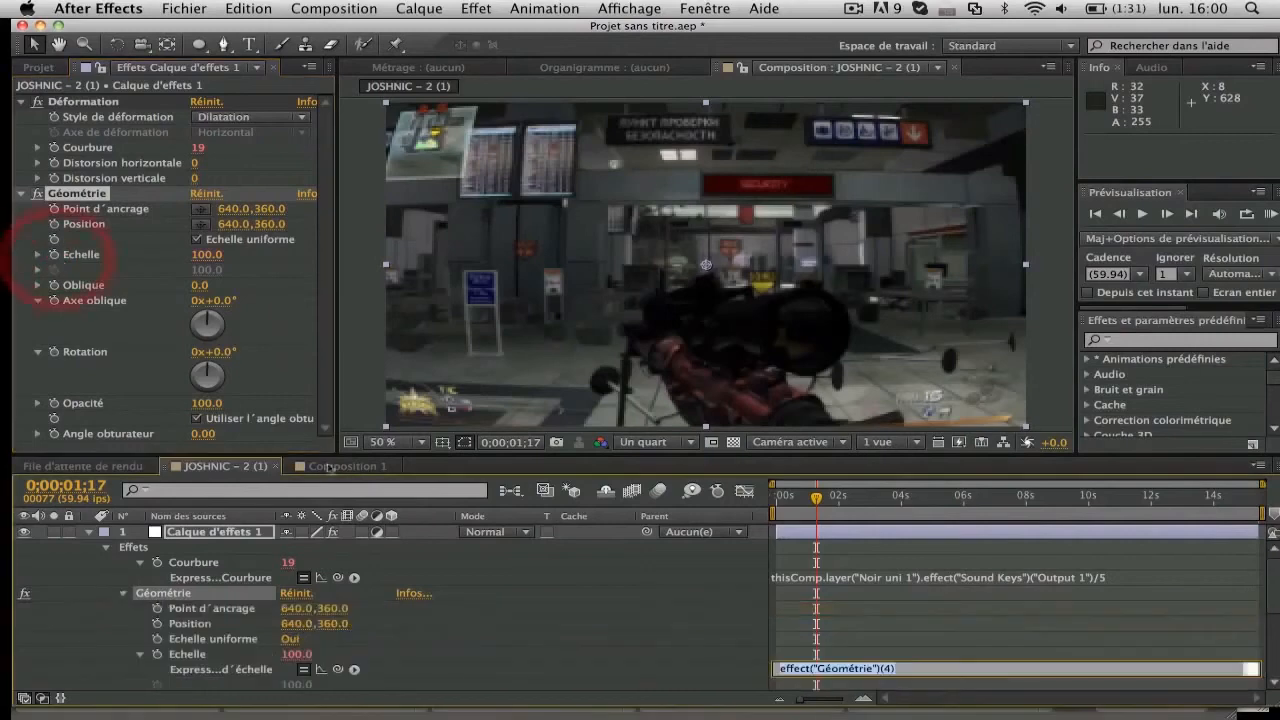
drag(340, 668, 277, 657)
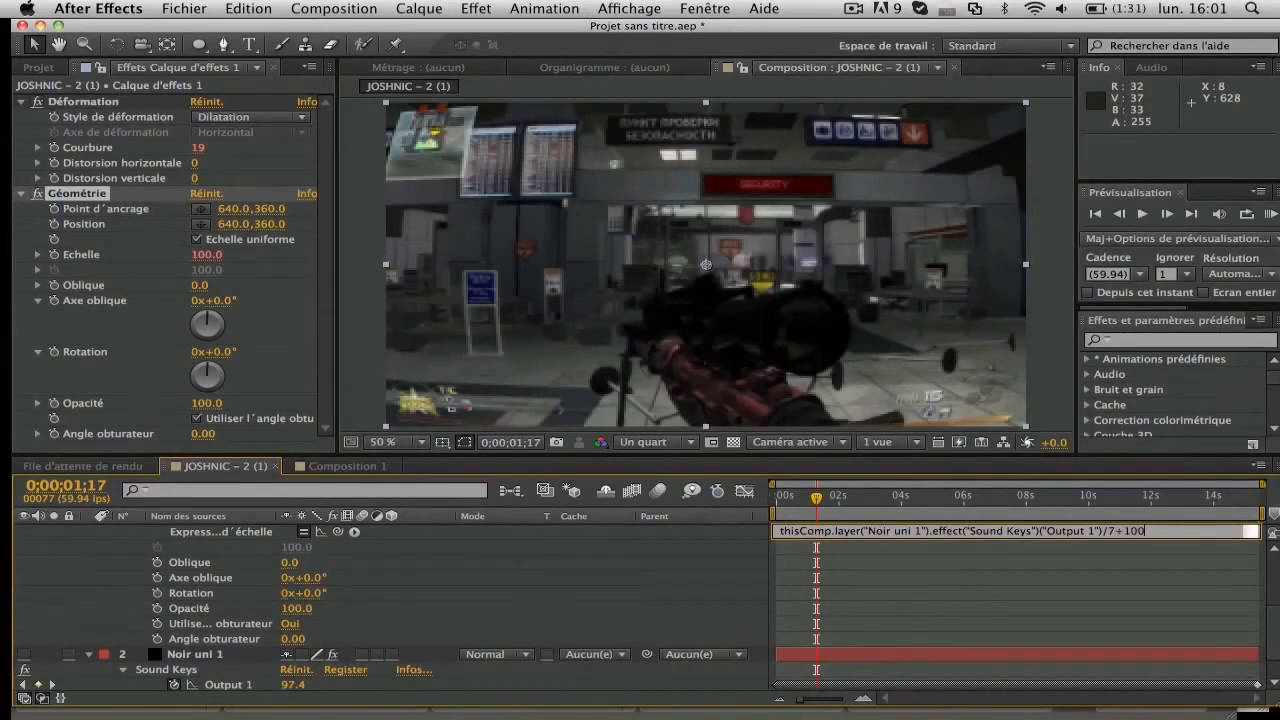
click(1127, 562)
scroll(1000, 600, up, 3)
Return to 0;00;00;00 and run a RAM preview of the combined bulge and zoom.
click(792, 503)
drag(793, 506, 774, 506)
click(1269, 214)
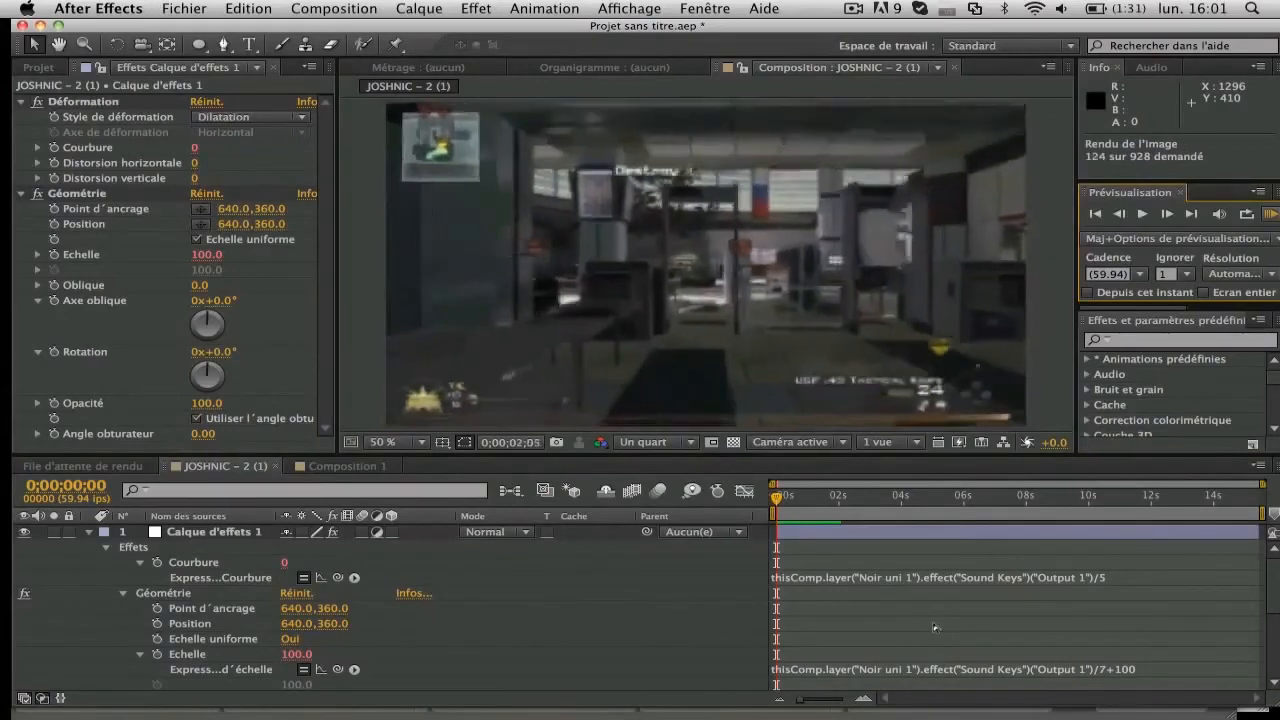
key(space)
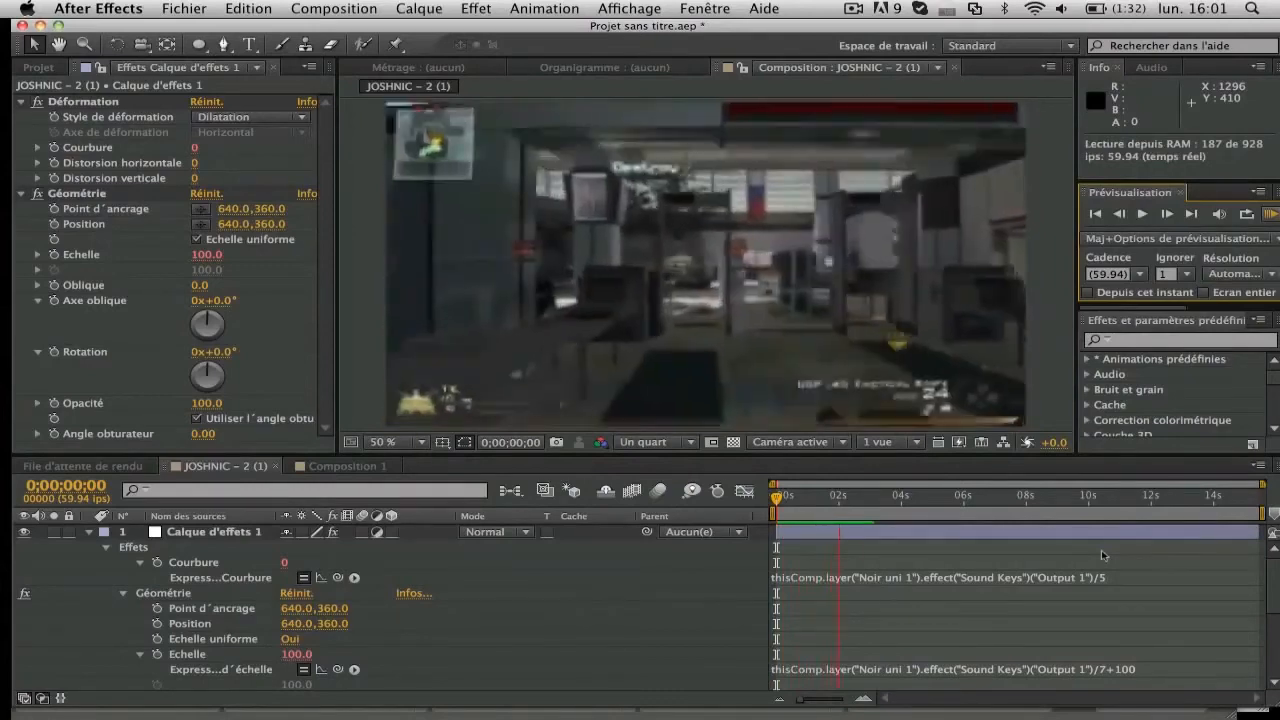
Try a divisor of 3 in the Courbure expression, and settle on 8 so that it ends in /8.
click(1110, 577)
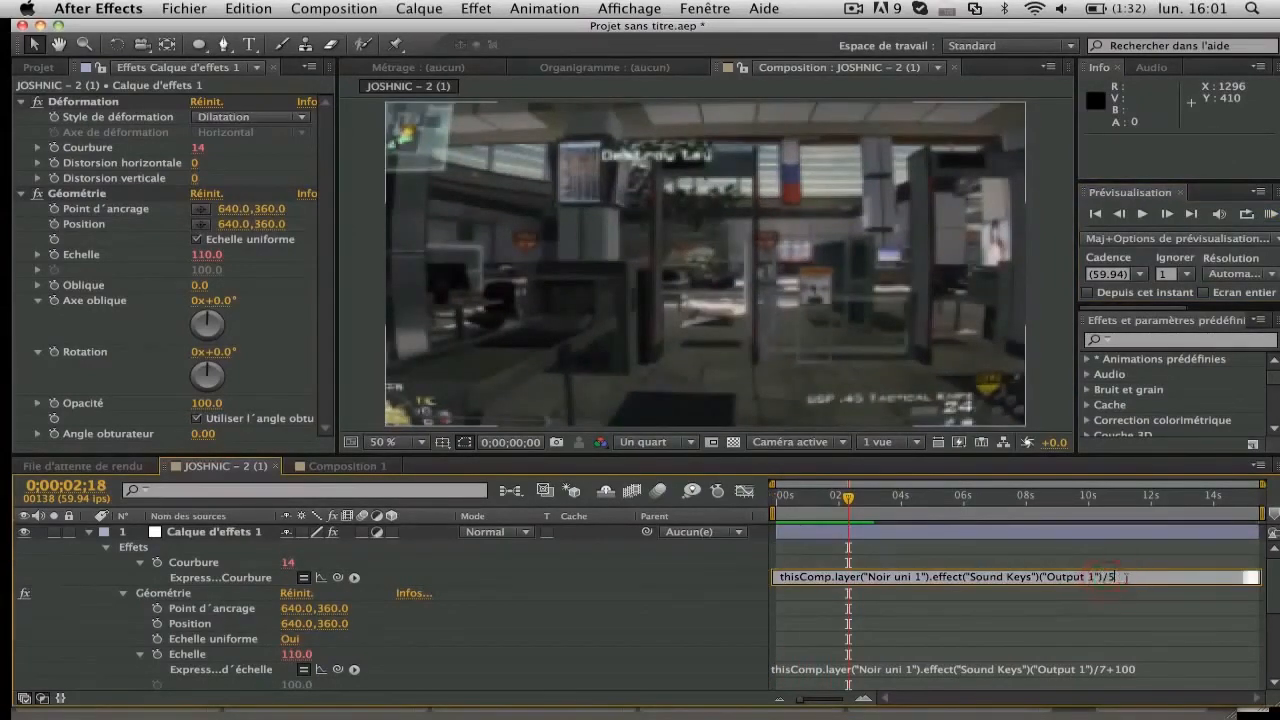
click(1150, 660)
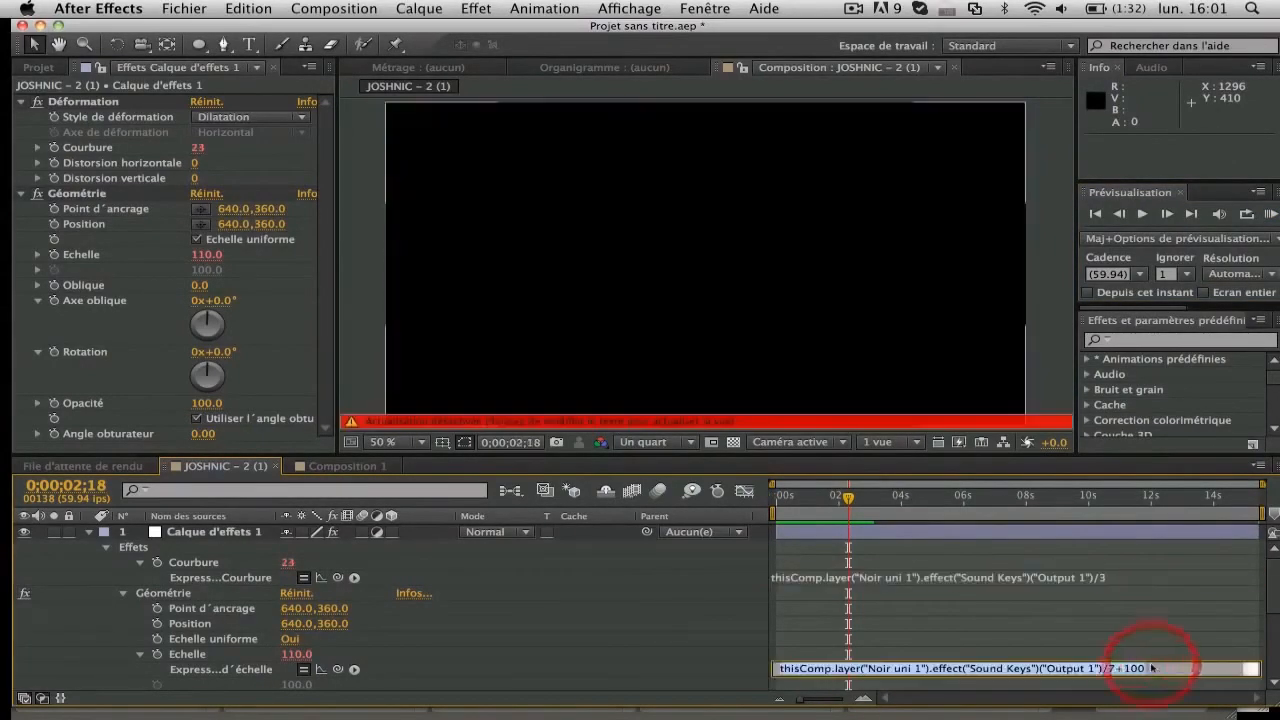
click(1100, 577)
click(1130, 577)
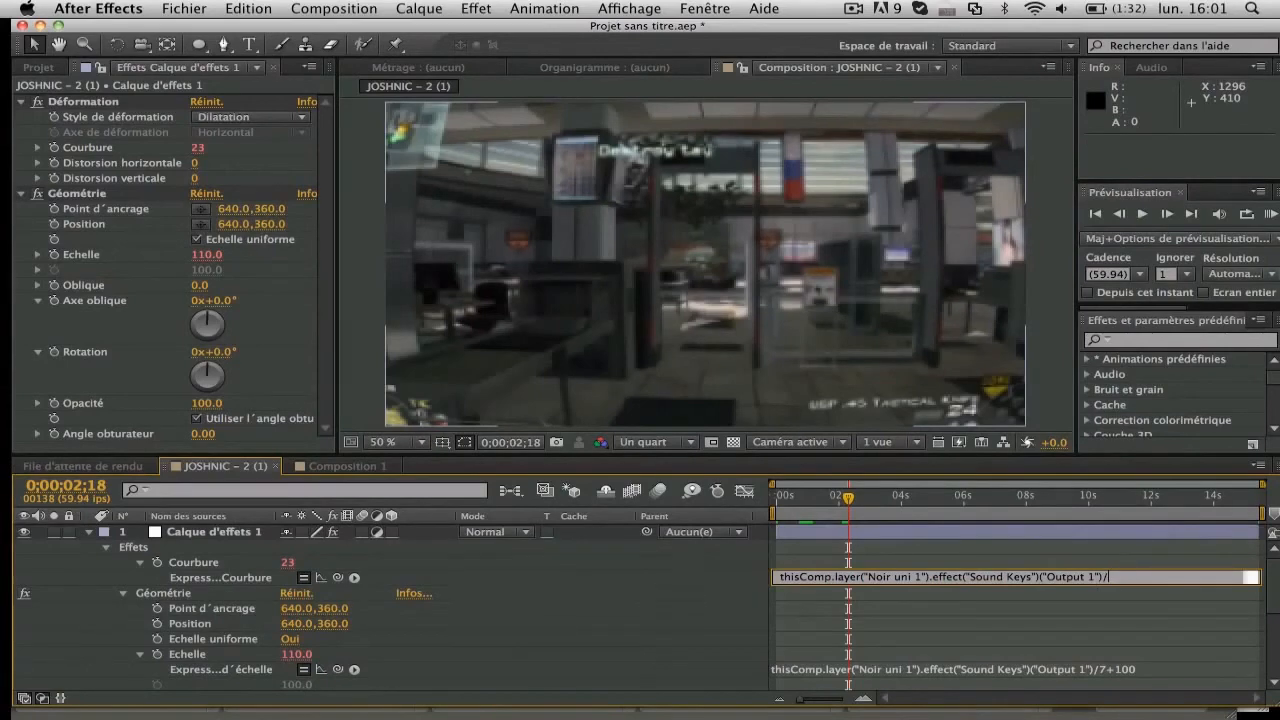
click(1110, 616)
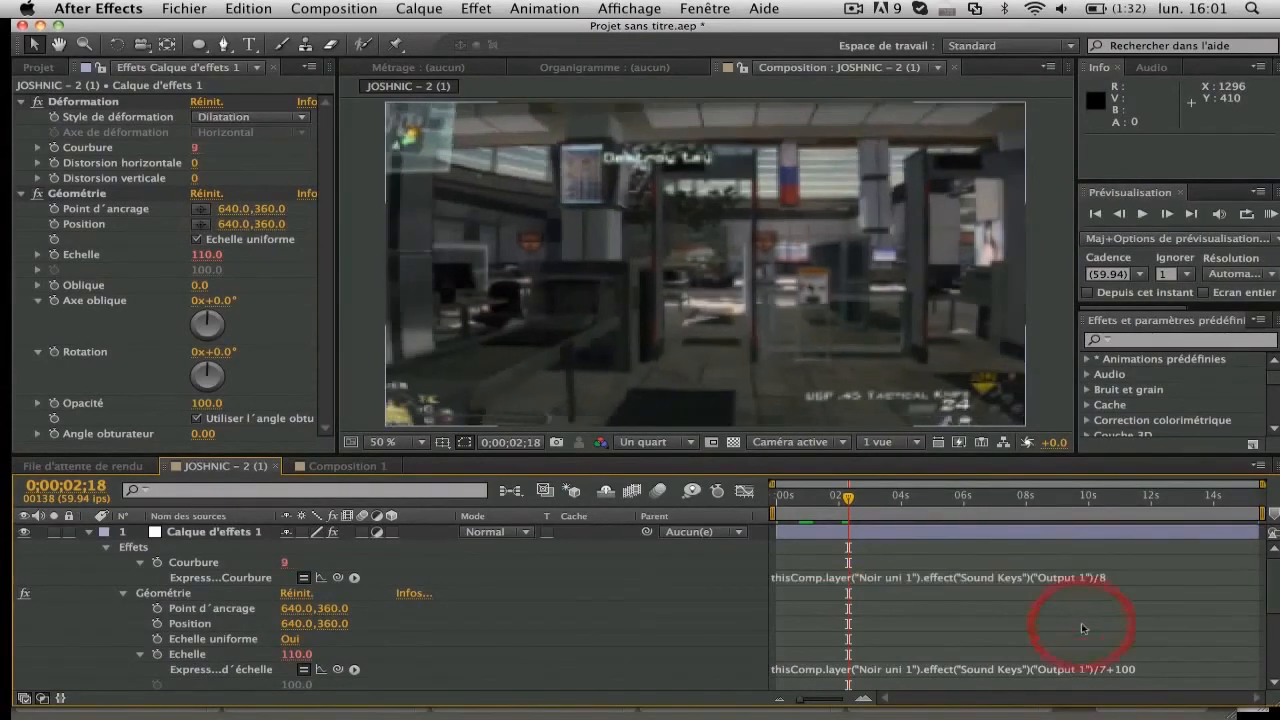
Run a RAM preview from the start to check the softened Courbure distortion together with the Echelle zoom.
drag(812, 497, 735, 516)
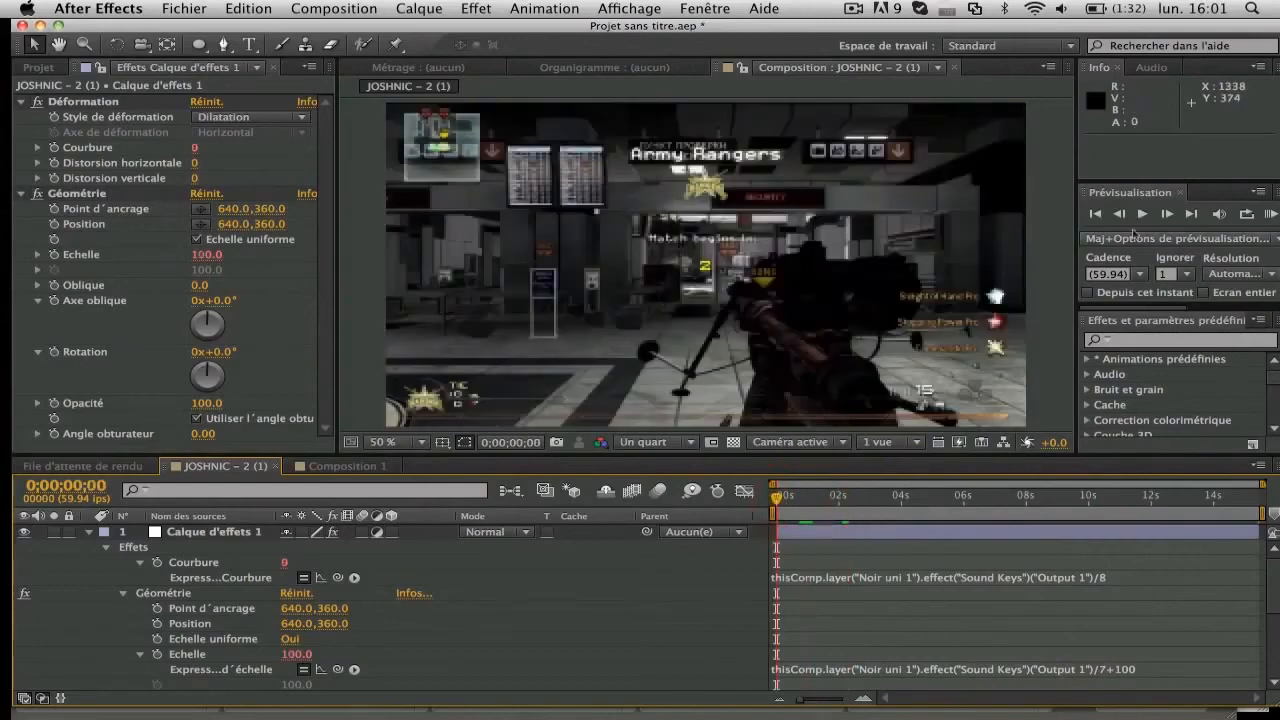
click(1269, 214)
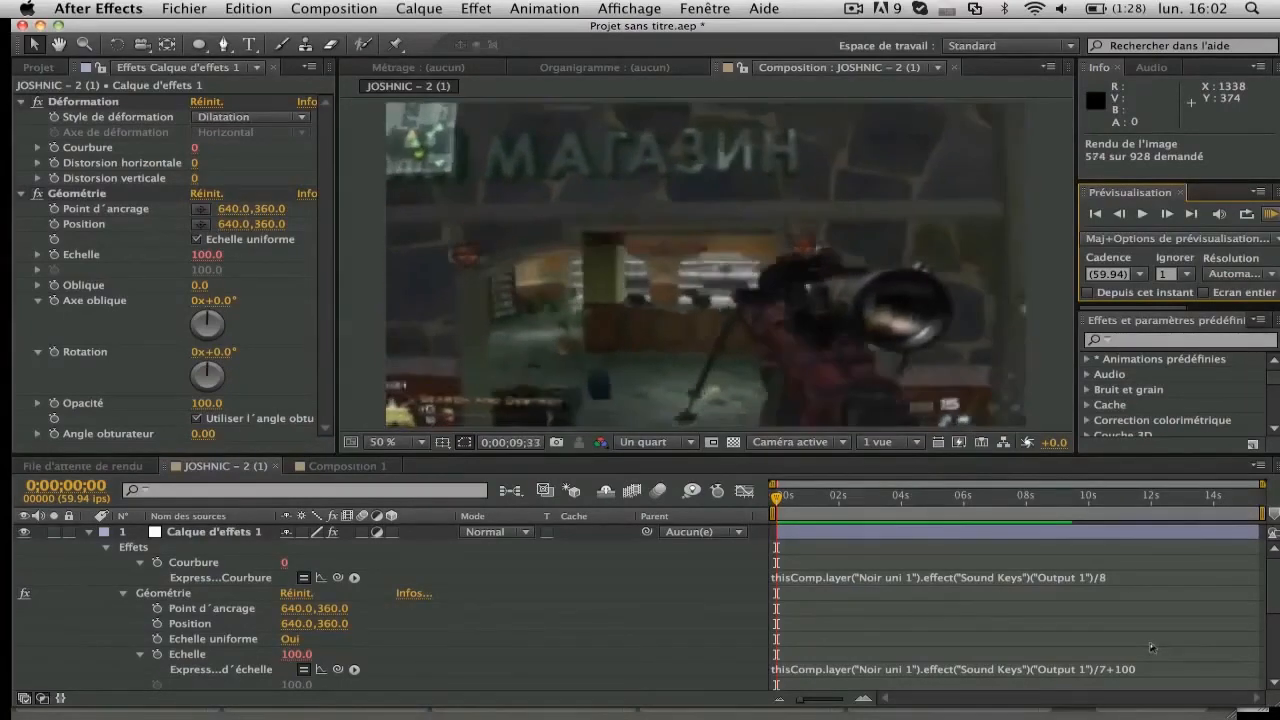
key(space)
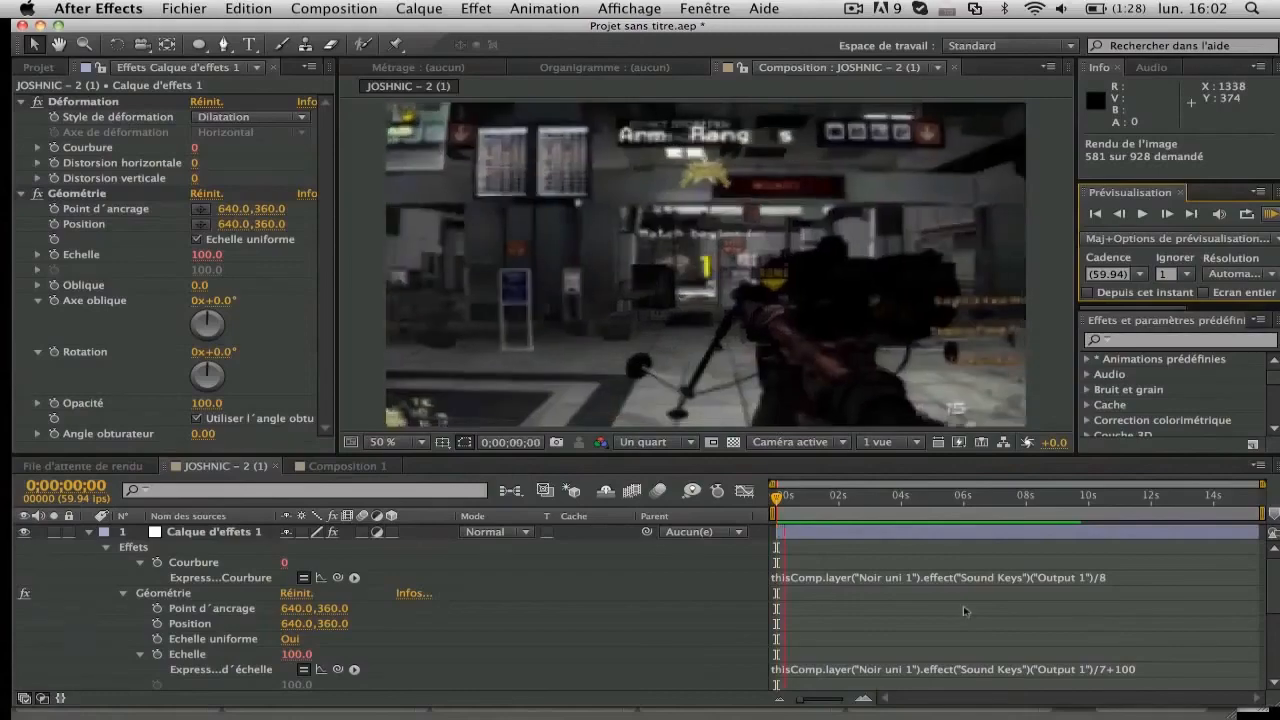